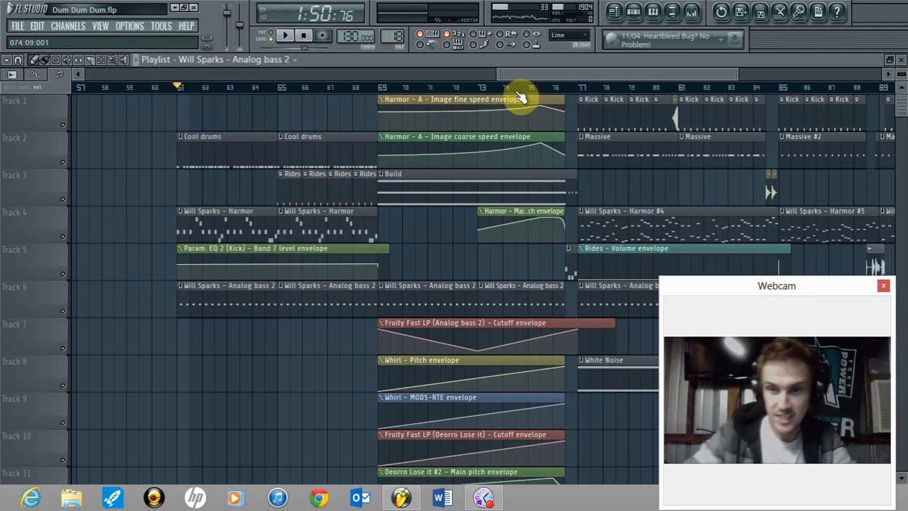
- Open the Will Sparks - Analog bass 2 pattern in the step sequencer and play it on its own
left_click_drag(739, 74, 779, 74)
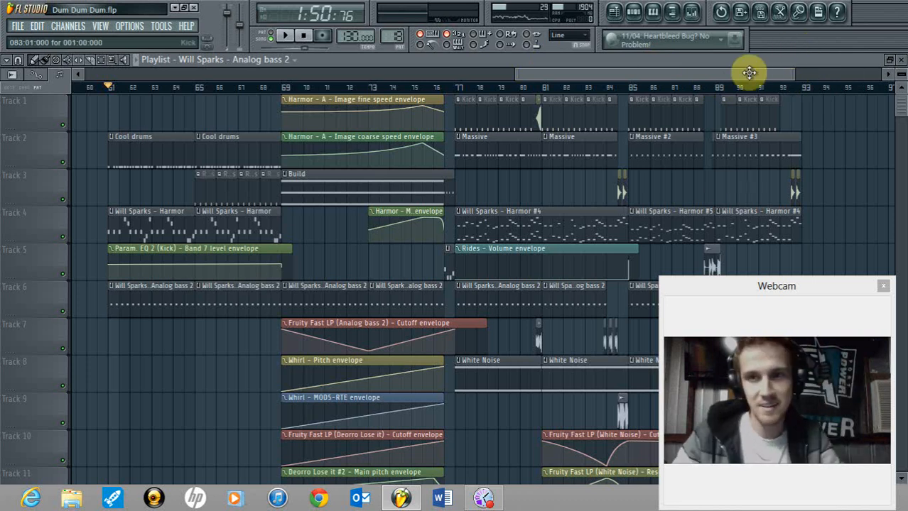
left_click_drag(787, 73, 726, 75)
left_click(283, 37)
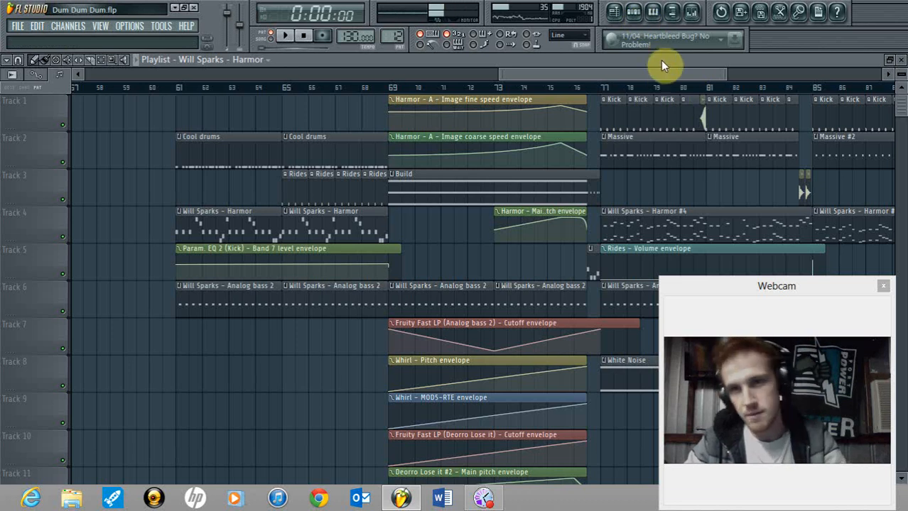
left_click(226, 284)
left_click(632, 11)
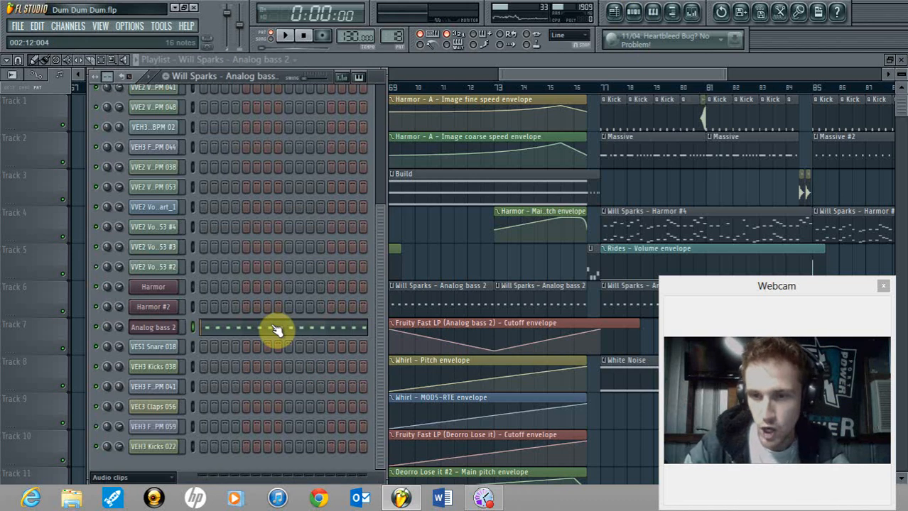
key("space")
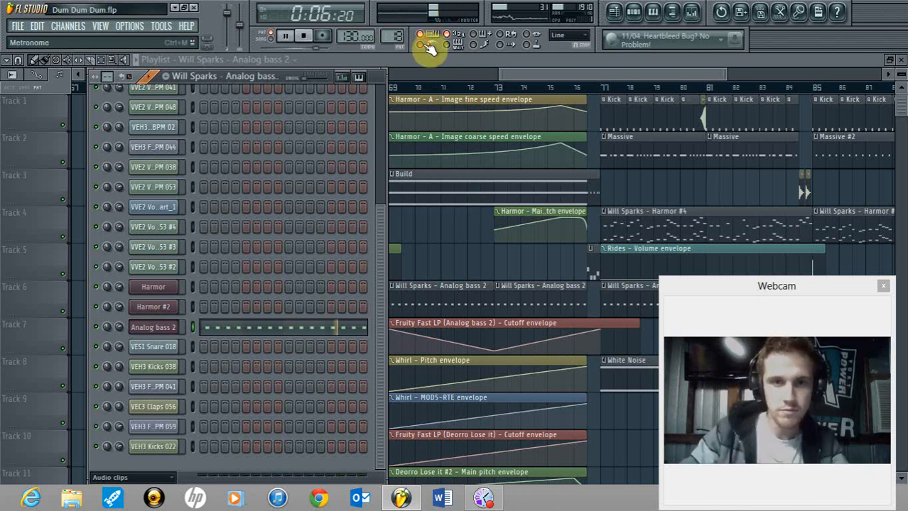
- Set the step sequencer's channel filter to All, close the sequencer and stop playback
scroll(202, 183, "up", 3)
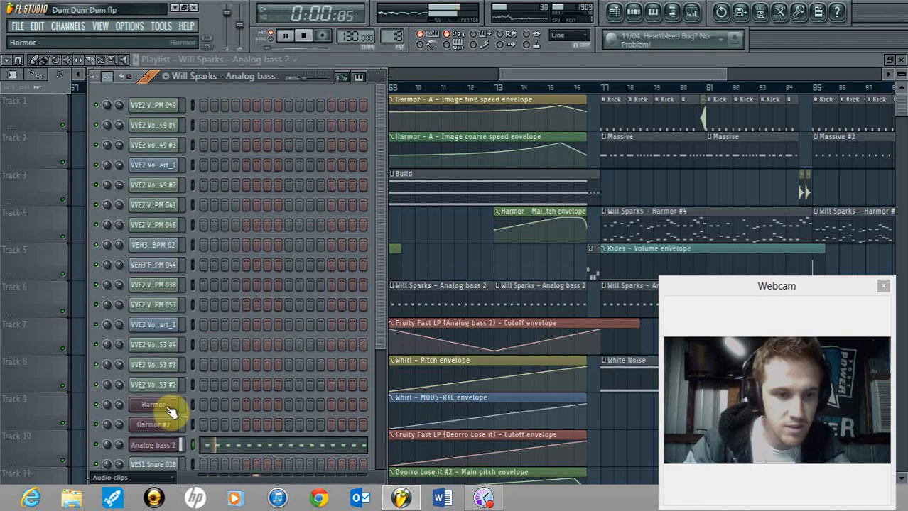
left_click(135, 478)
left_click(140, 421)
left_click(632, 65)
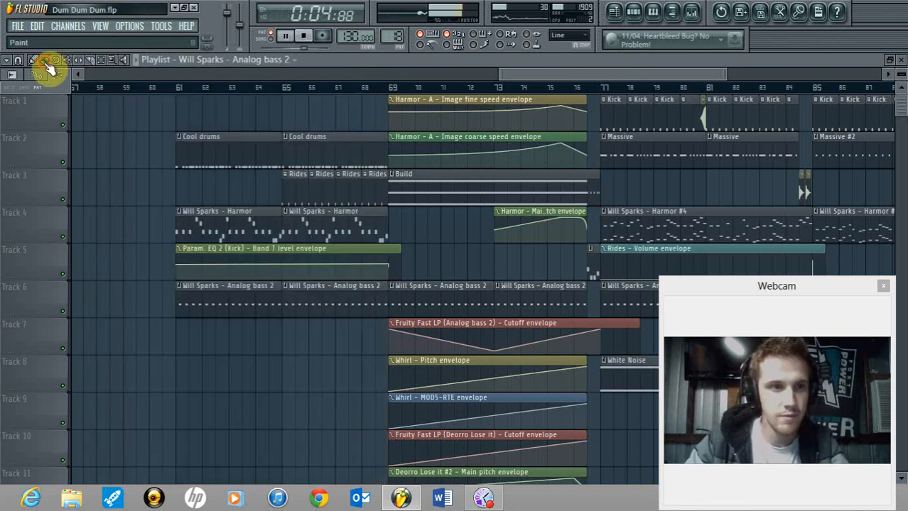
key("space")
- Paint an Analog bass 2 clip at bar 97 on Track 2 and four Kick clips above it on Track 1
left_click_drag(593, 74, 719, 101)
left_click(659, 154)
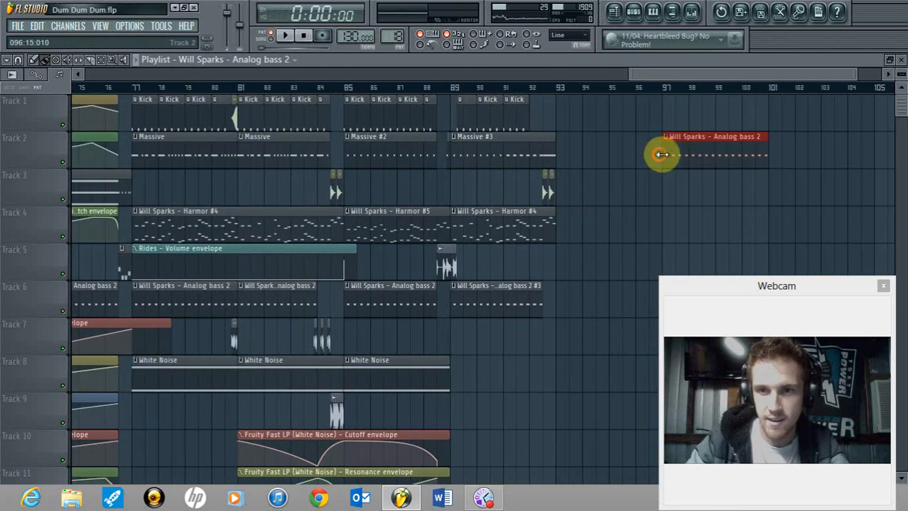
left_click(361, 107)
left_click_drag(662, 121, 754, 121)
- Play the song from bar 97 to hear the kick and bass clips together, and delete those test clips
left_click(666, 88)
key("space")
left_click_drag(804, 73, 772, 77)
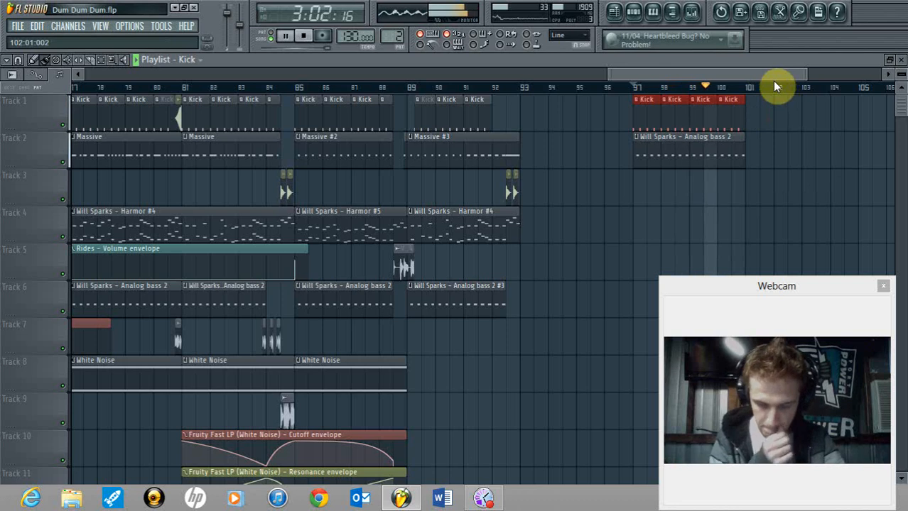
key("space")
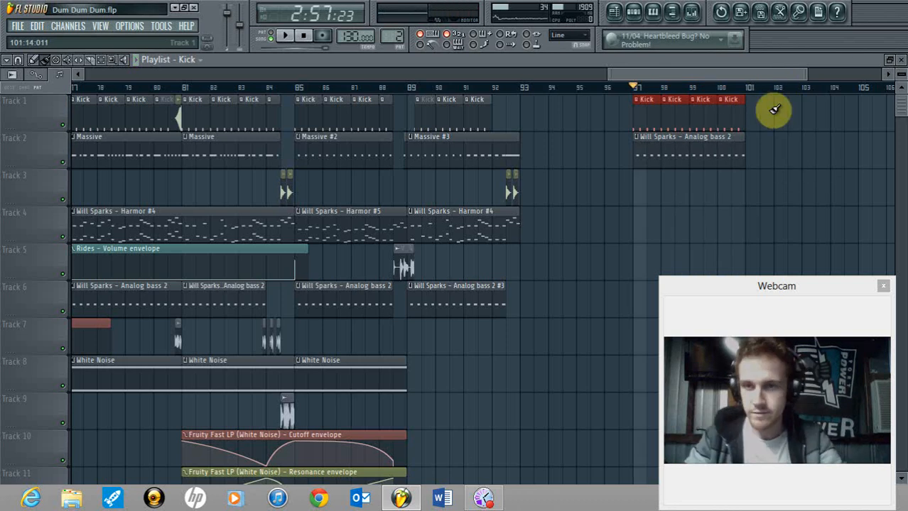
right_click(735, 123)
right_click(667, 140)
- Open the Will Sparks - Harmor pattern in the step sequencer and find the channel that carries its notes
left_click_drag(740, 78, 641, 74)
left_click(406, 217)
left_click(634, 11)
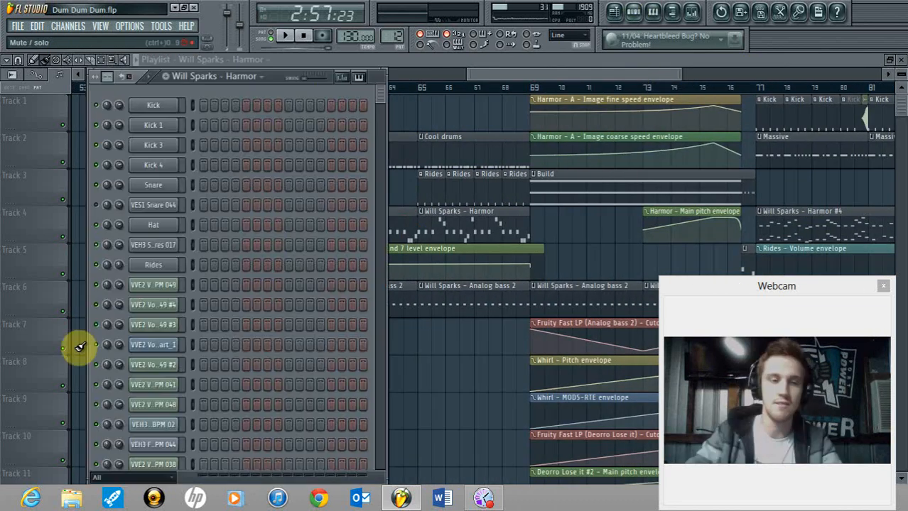
scroll(213, 260, "down", 10)
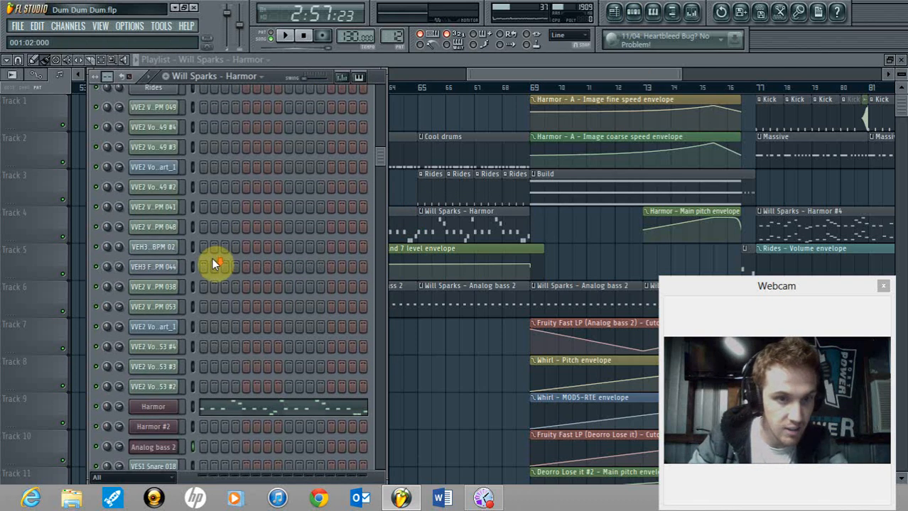
scroll(223, 268, "up", 3)
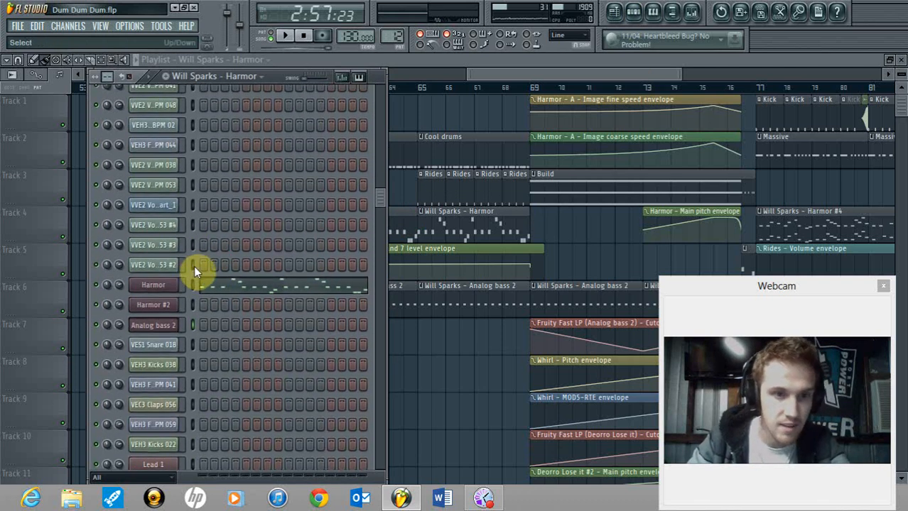
- Inspect the channel settings of the vocal loop channels 053 #2 and 053 #4, and close them
left_click(193, 266)
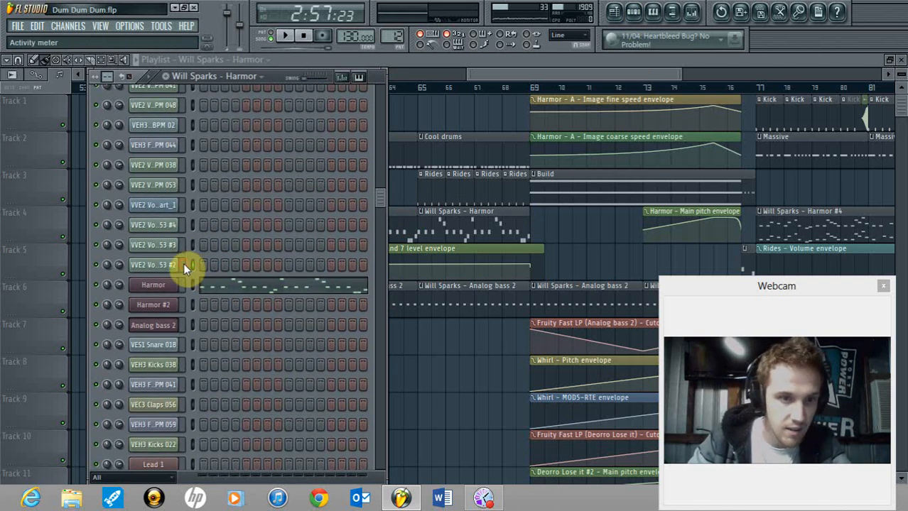
left_click(178, 267)
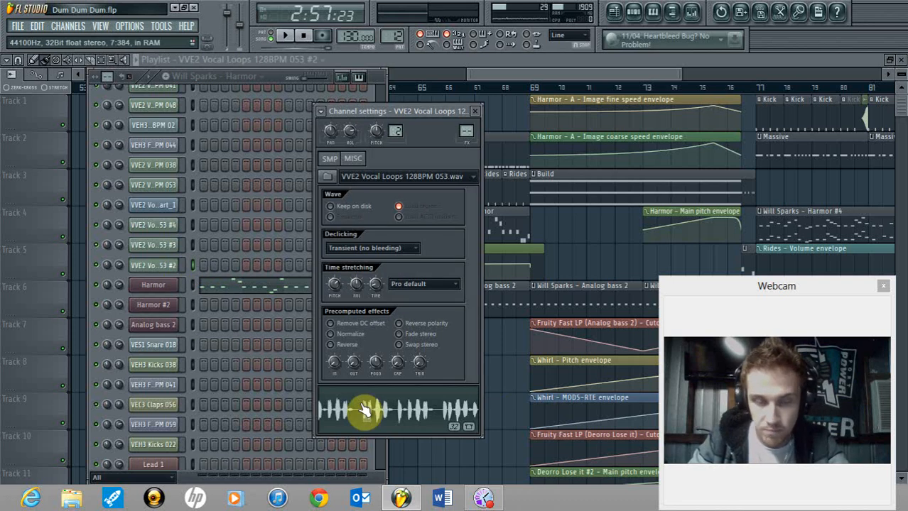
left_click(178, 227)
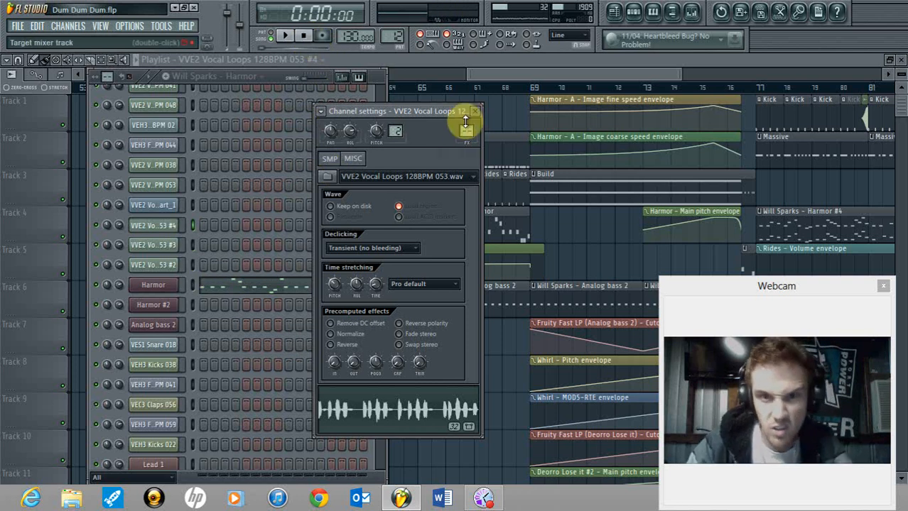
left_click(476, 112)
- Open the Harmor channel's plugin and examine its envelope and image pages, including the resynthesised image of the sound
left_click(163, 304)
left_click(701, 123)
left_click(162, 287)
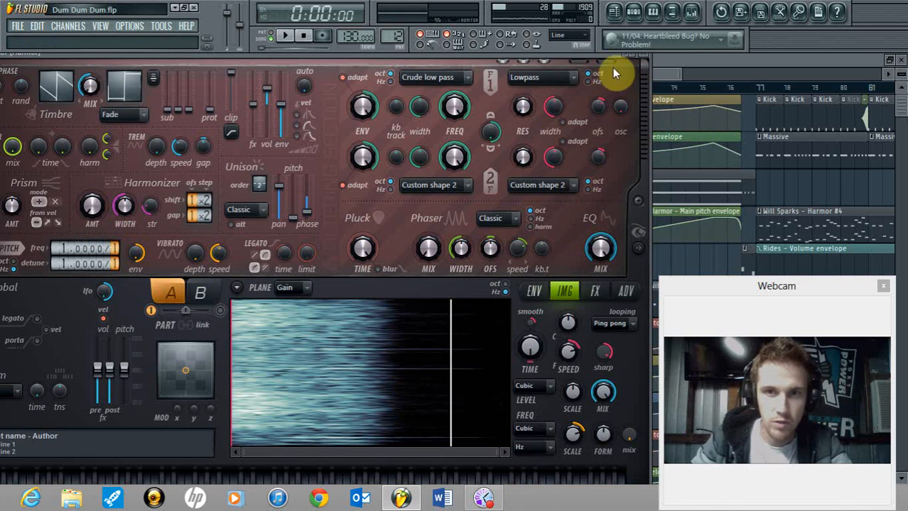
left_click_drag(619, 78, 662, 55)
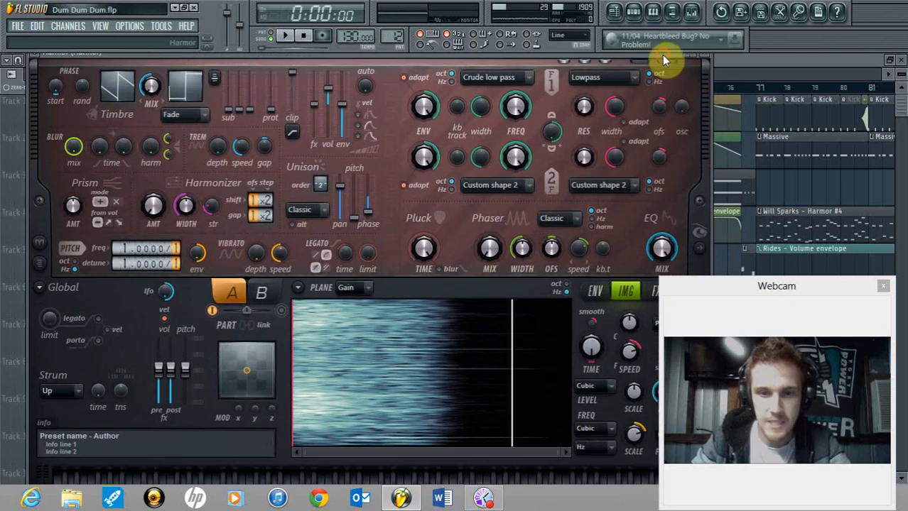
left_click(598, 290)
left_click(625, 291)
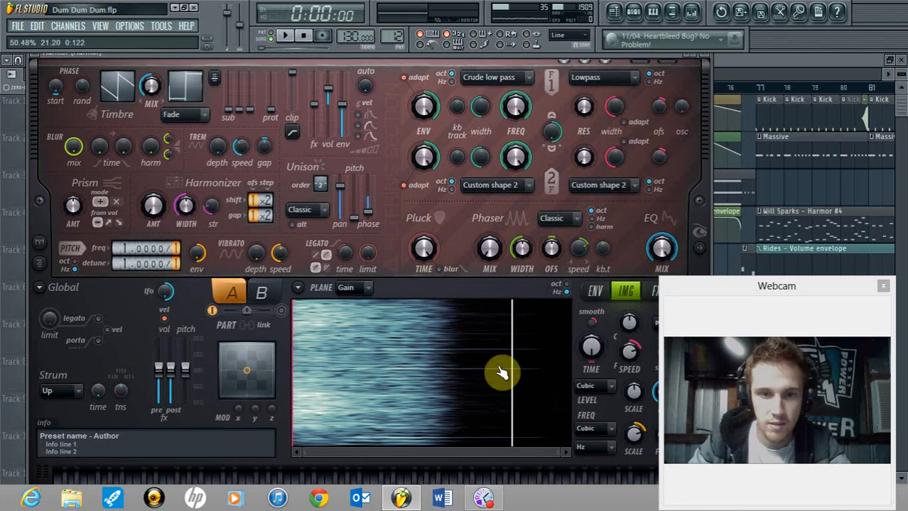
left_click_drag(436, 364, 298, 361)
left_click_drag(599, 353, 600, 352)
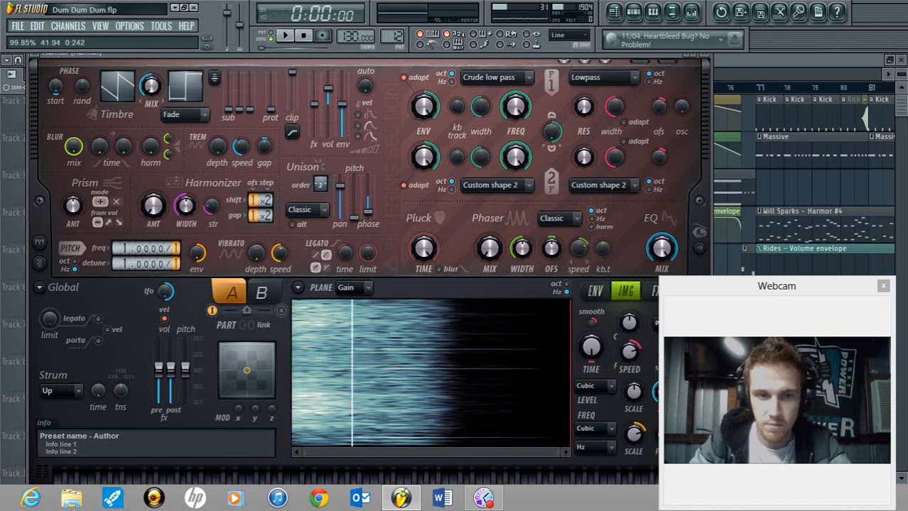
- Play repeated test notes on Harmor to hear the lead sound, and close the plugin
key("c")
key("c")
key("c")
key("b")
key("b")
key("b")
key("b")
key("b")
key("c")
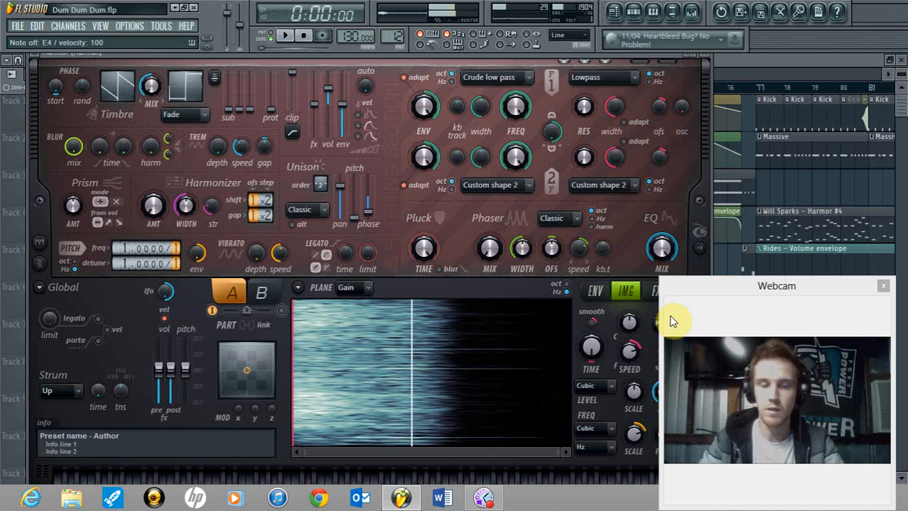
left_click(704, 61)
left_click(473, 112)
- Examine the Fruity Parametric EQ 2 curve on the Harmor mixer track while playing notes, and close it
left_click(693, 13)
left_click_drag(360, 120, 511, 146)
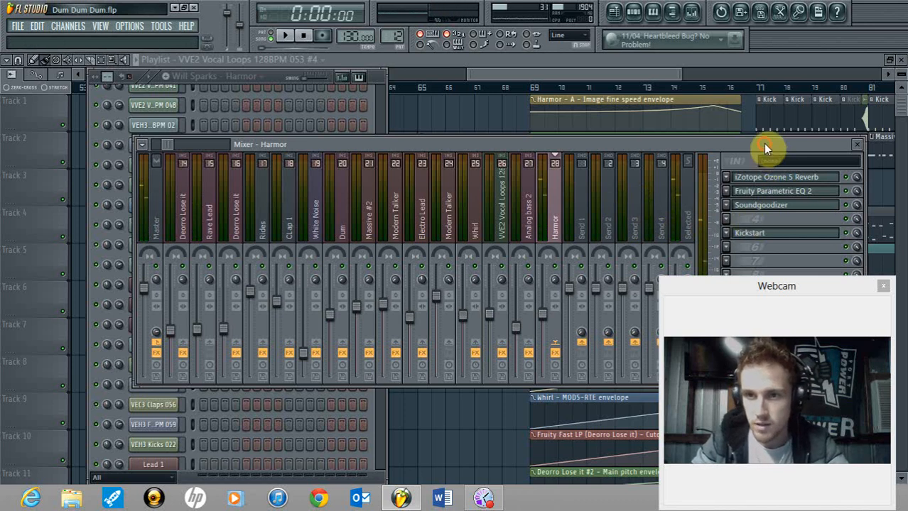
left_click(790, 193)
key("b")
key("b")
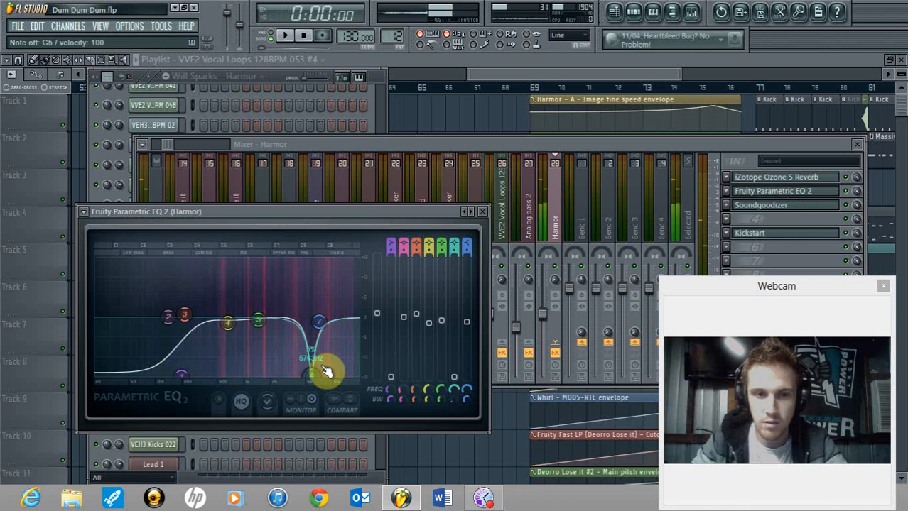
left_click(482, 212)
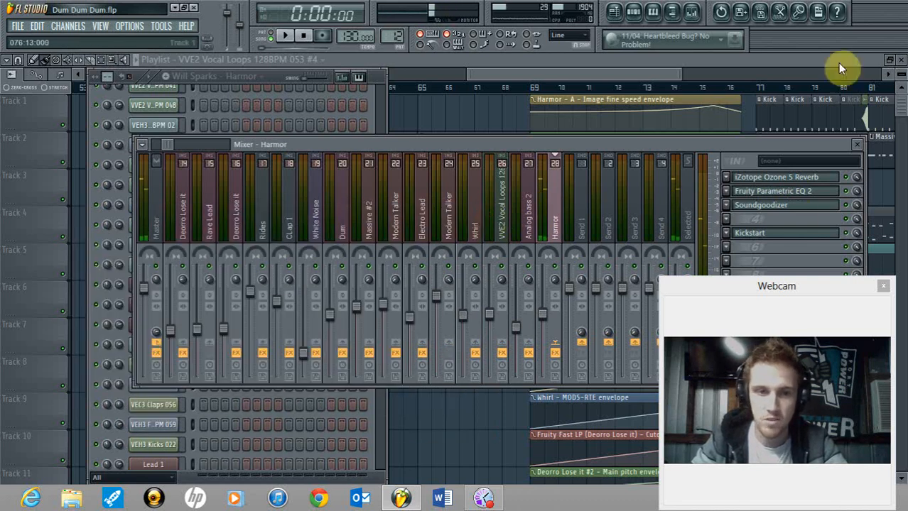
- Examine the Soundgoodizer on the Harmor mixer track while playing notes, and close it together with the mixer
left_click(789, 207)
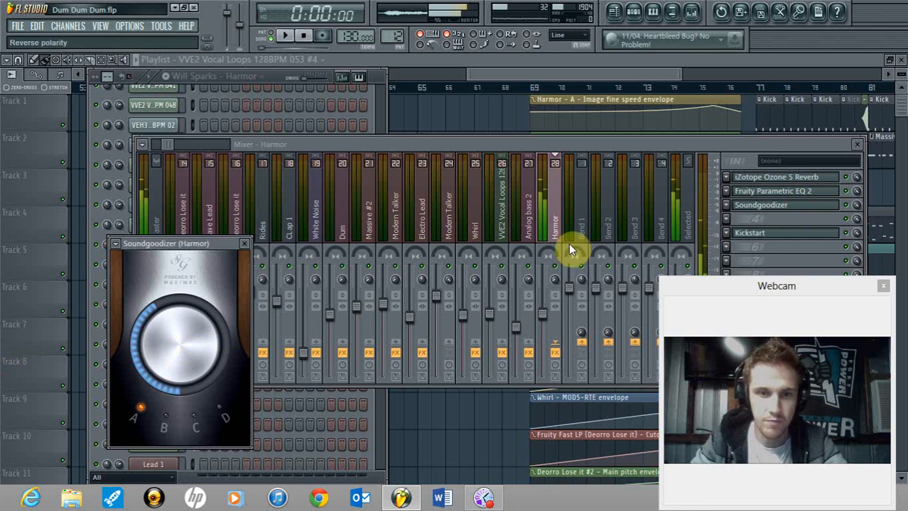
left_click(853, 210)
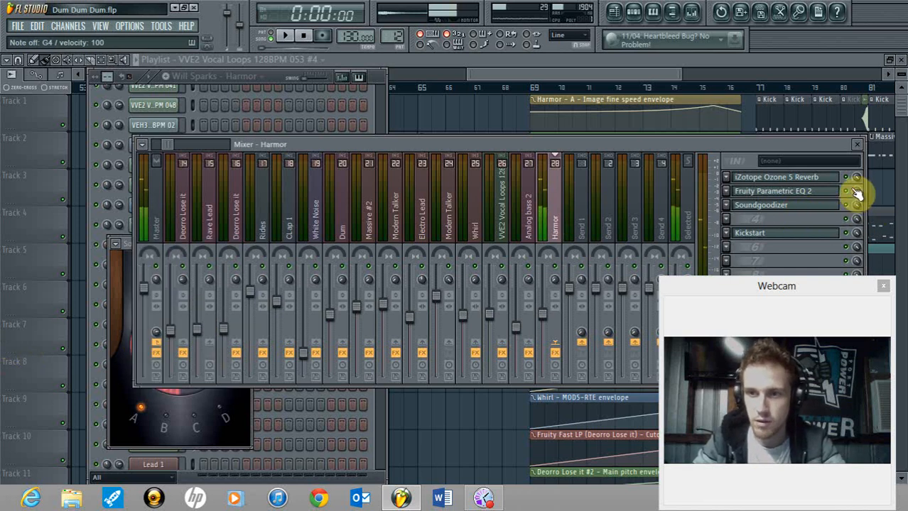
left_click(859, 153)
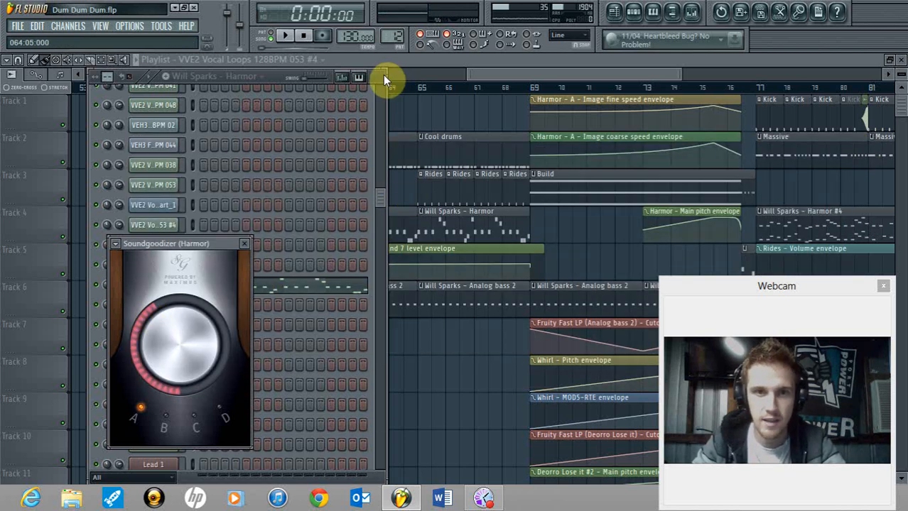
left_click(245, 245)
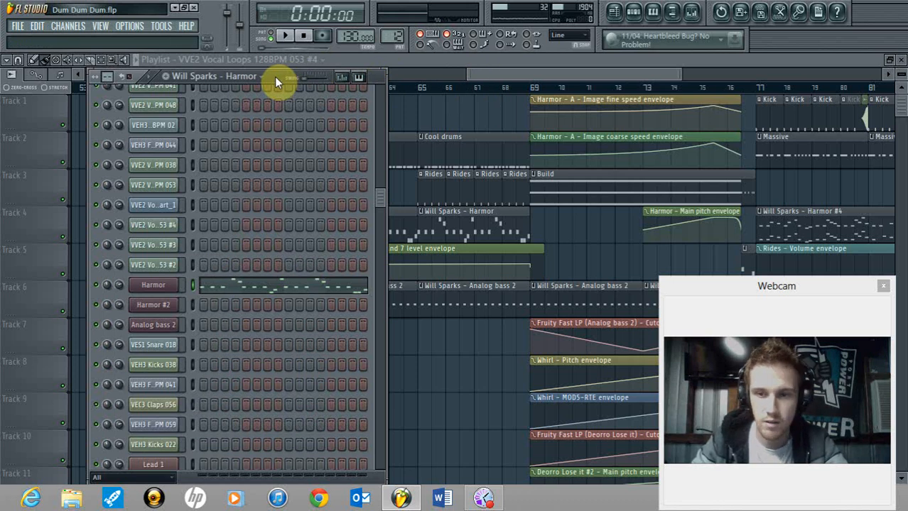
- Review the arrangement around bars 61 to 77 and open the Rides pattern in the step sequencer
left_click_drag(274, 76, 296, 71)
left_click(563, 69)
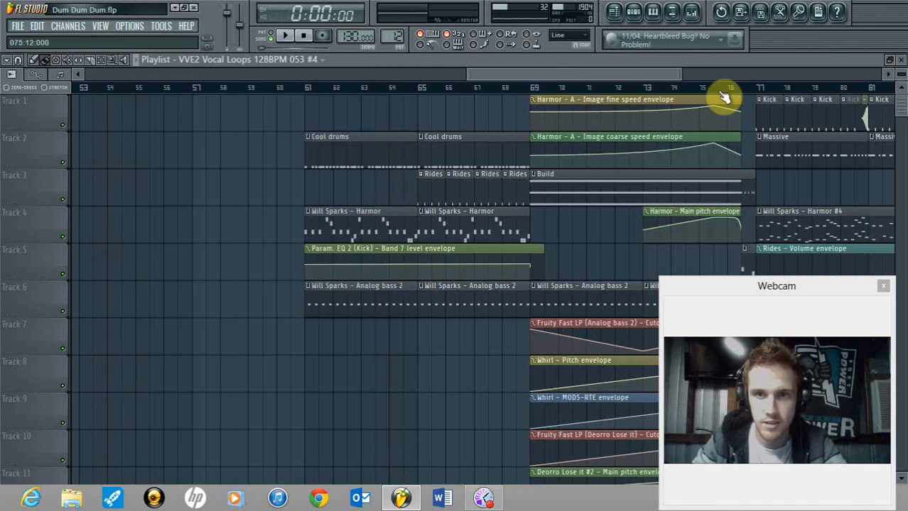
left_click_drag(679, 75, 648, 77)
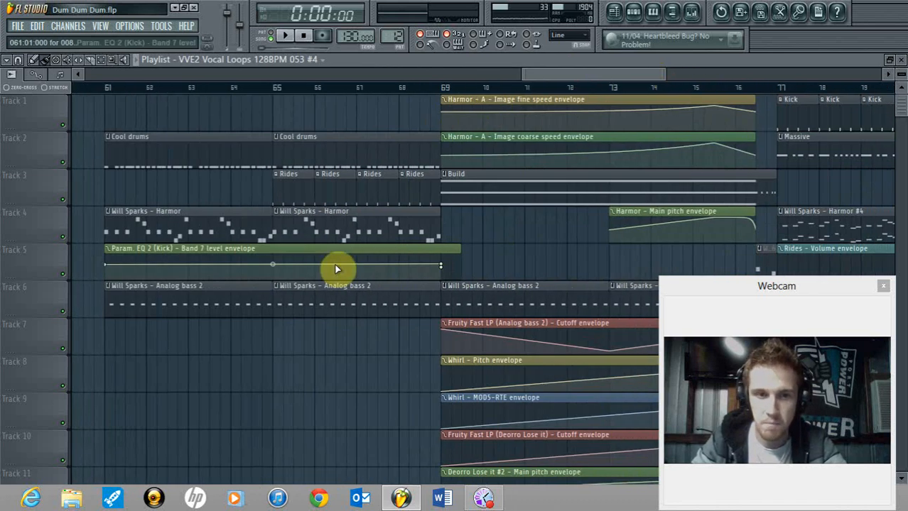
left_click(639, 17)
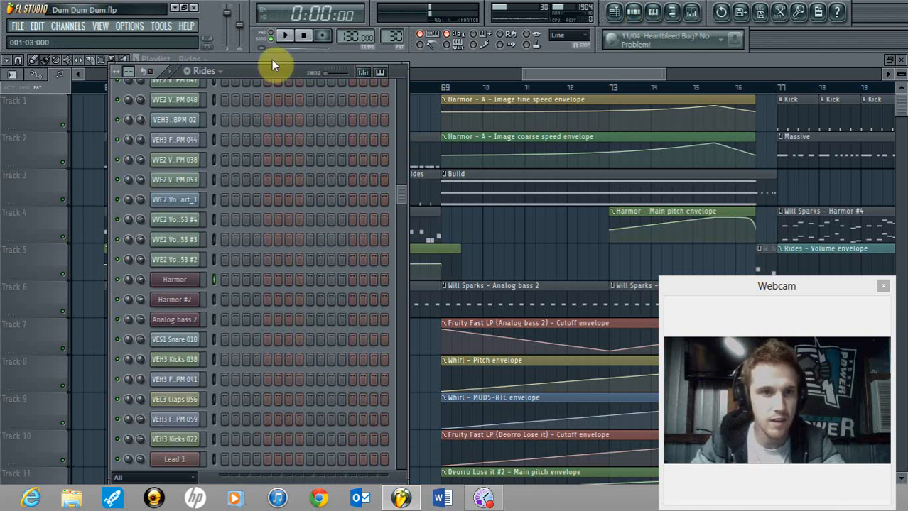
left_click_drag(288, 70, 310, 76)
- Play the song from bar 9 to hear the first build-up leading into the drop at bar 13
left_click_drag(522, 73, 491, 73)
left_click_drag(569, 73, 320, 70)
key("space")
mouse_move(260, 75)
left_mouse_down()
mouse_move(203, 79)
mouse_move(254, 89)
left_mouse_up()
key("space")
left_click(419, 89)
key("space")
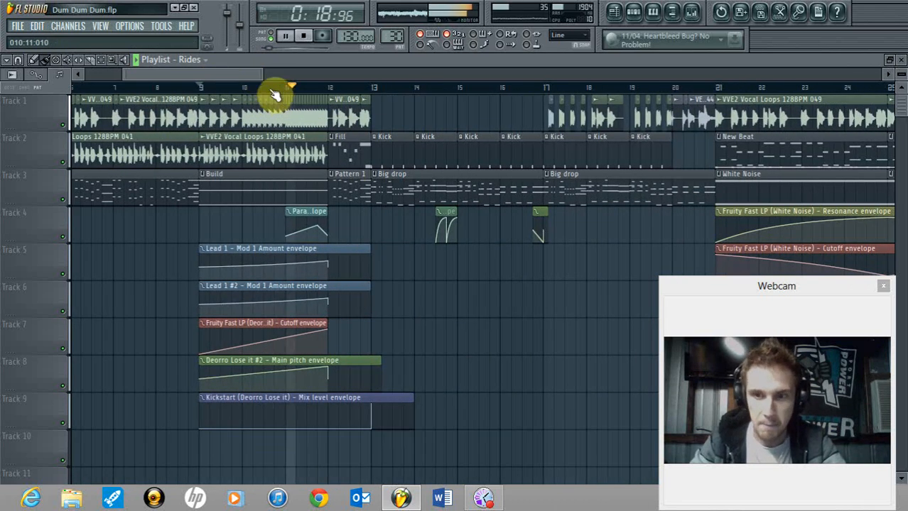
mouse_move(263, 72)
left_mouse_down()
mouse_move(241, 71)
mouse_move(271, 80)
left_mouse_up()
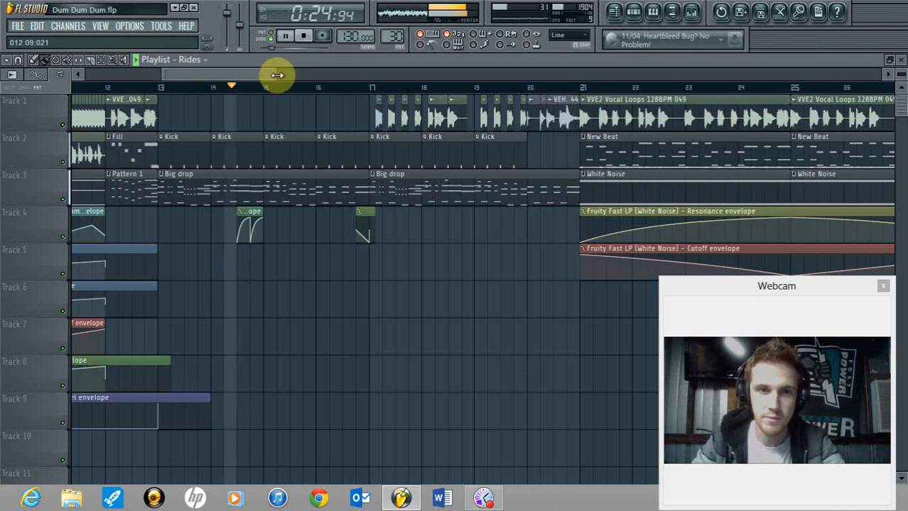
- Open the Big drop pattern in the step sequencer and play it in pattern mode
left_click(284, 195)
key("space")
left_click(653, 13)
scroll(284, 326, "down", 5)
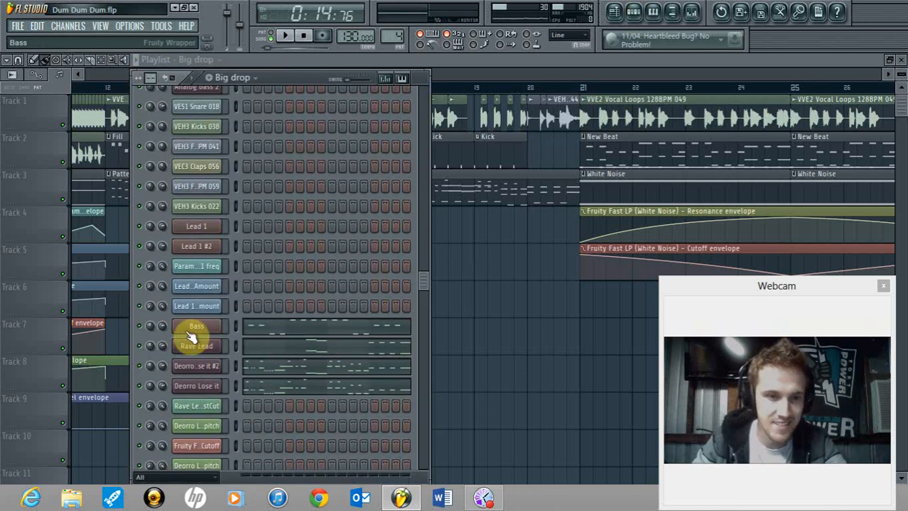
left_click(272, 34)
key("space")
- Mute the Rave Lead, Deorro Lose it #2 and Deorro Lose it channels, unmute them again and stop playback
left_click(142, 348)
left_click(141, 367)
left_click(141, 387)
left_click(140, 386)
left_click(142, 367)
left_click(139, 346)
key("space")
- Open the Cool drums pattern from bar 61 in the step sequencer and show its Kick and Snare channels
left_click(508, 64)
left_click_drag(277, 71, 646, 125)
left_click(314, 142)
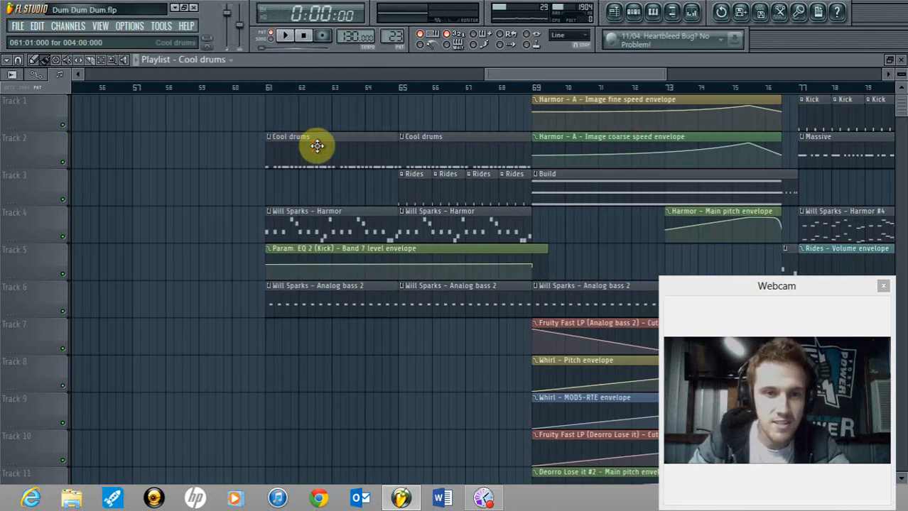
left_click(653, 12)
scroll(284, 215, "up", 10)
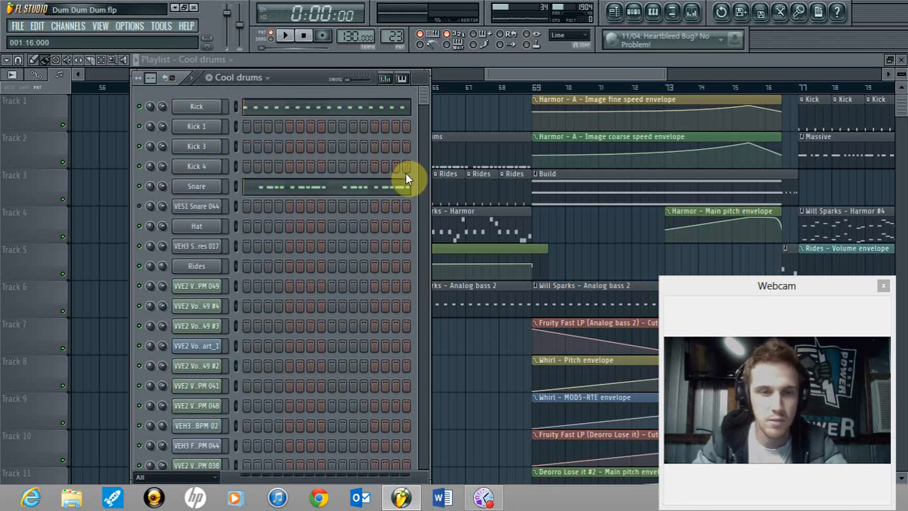
- Examine the Kick channel's sample settings and the low-cut curve of Fruity Parametric EQ 2 on its mixer track
left_click(213, 108)
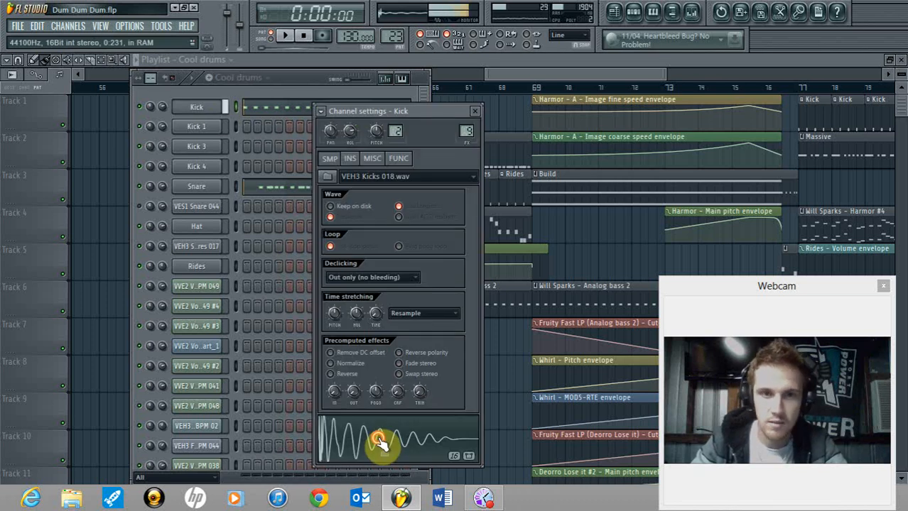
left_click(476, 113)
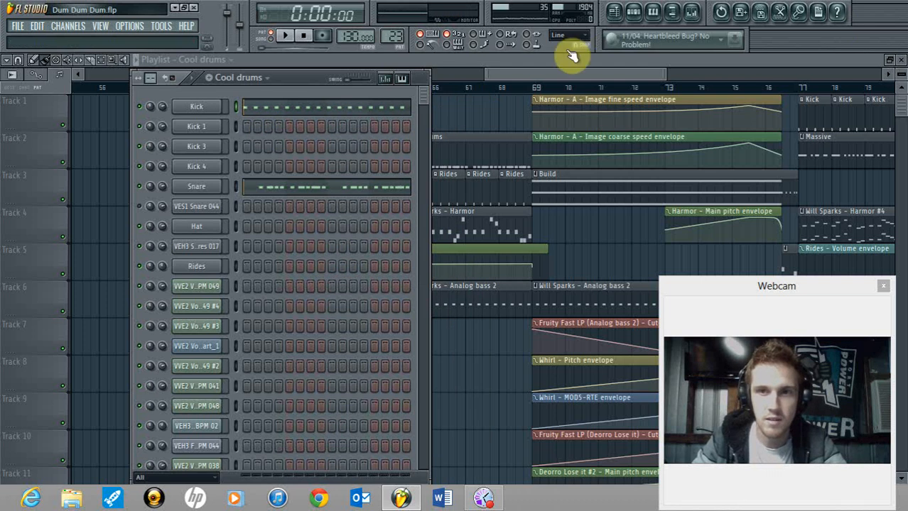
left_click(691, 13)
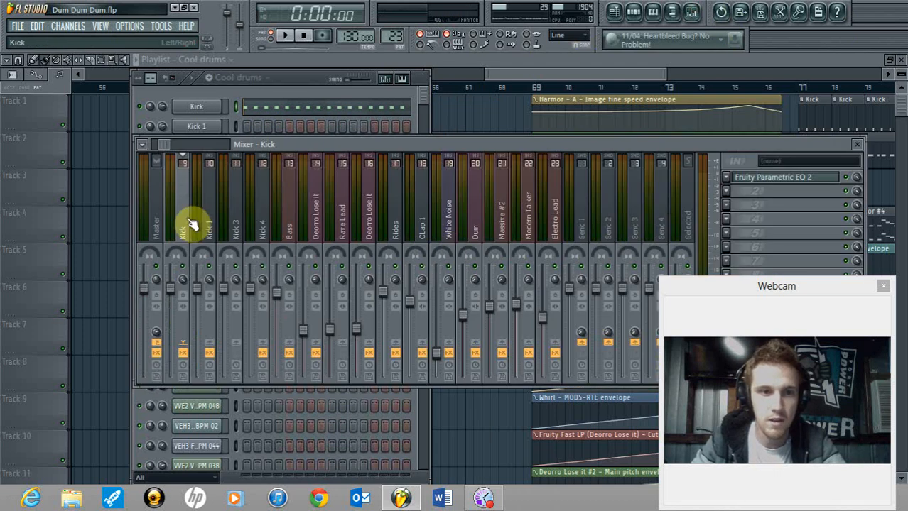
left_click(760, 179)
left_click_drag(213, 399, 269, 438)
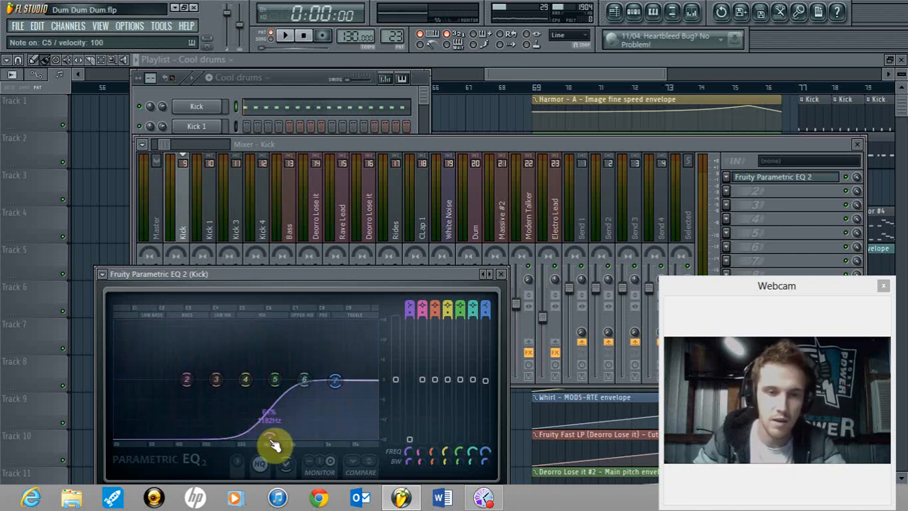
left_click(501, 274)
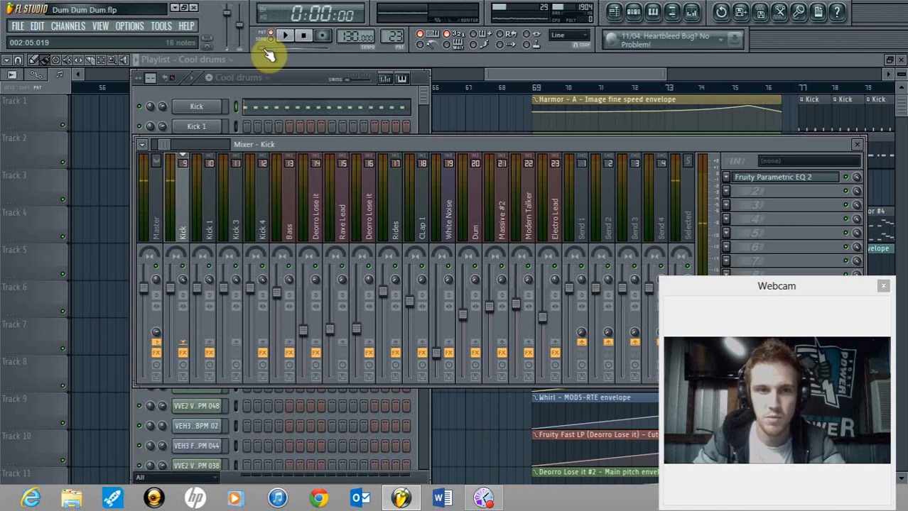
- Play the Cool drums pattern and select the Snare track in the mixer
left_click(309, 76)
left_click(284, 35)
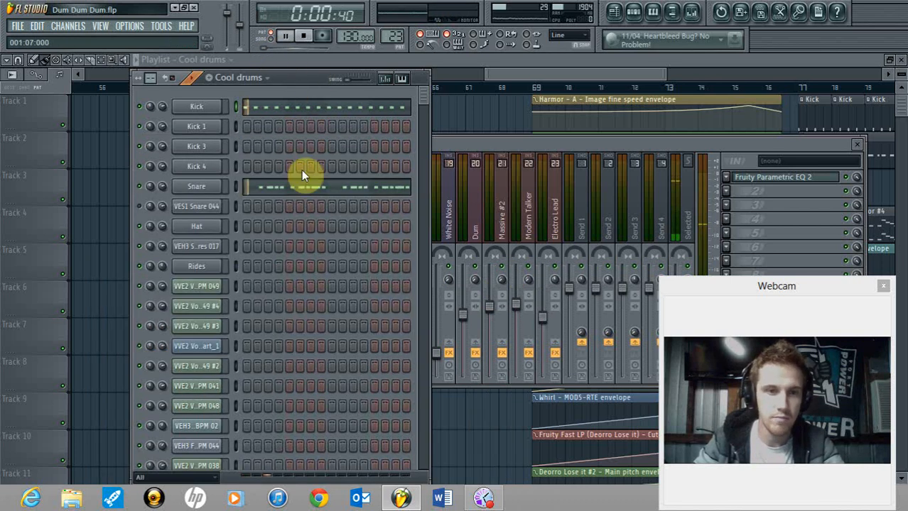
left_click(617, 144)
left_click_drag(170, 141, 179, 142)
left_click(290, 211)
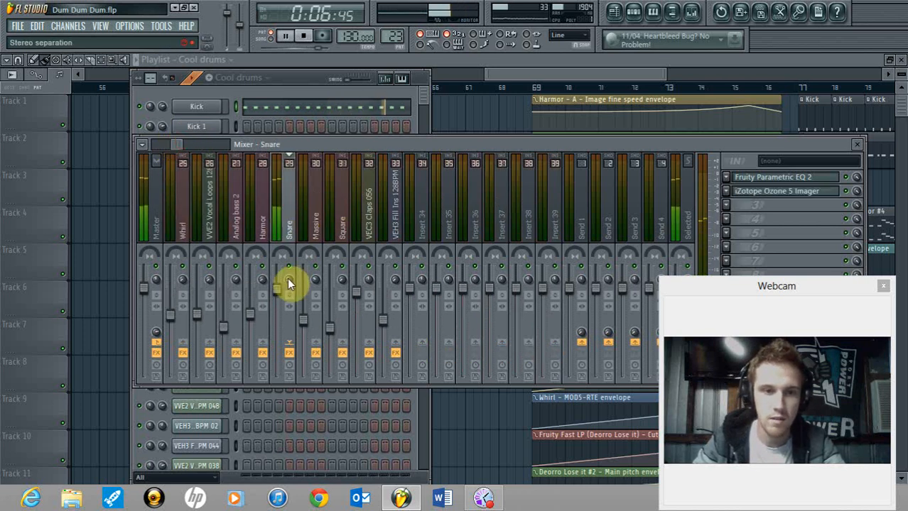
- Set the Snare mixer track's stereo separation to 100% merged and briefly play the pattern
mouse_move(286, 279)
left_mouse_down()
mouse_move(285, 269)
mouse_move(291, 291)
mouse_move(290, 279)
left_mouse_up()
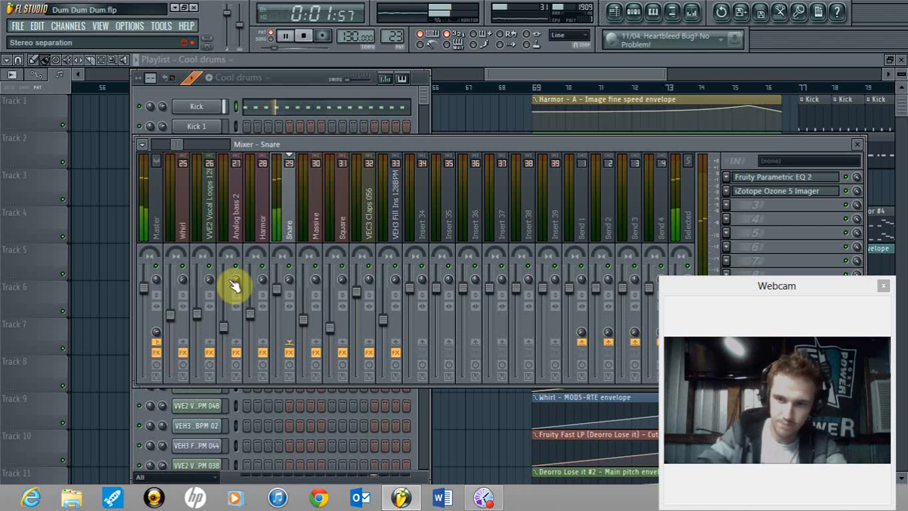
key("space")
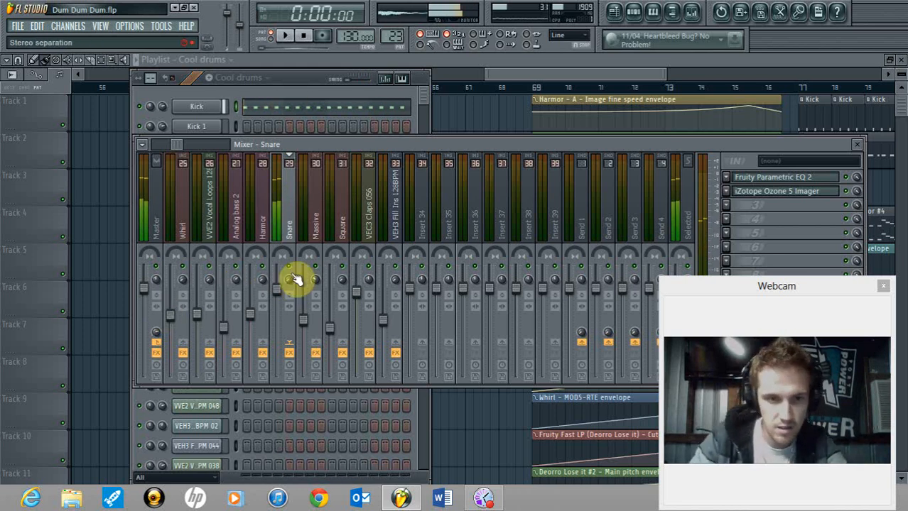
left_click_drag(290, 277, 290, 286)
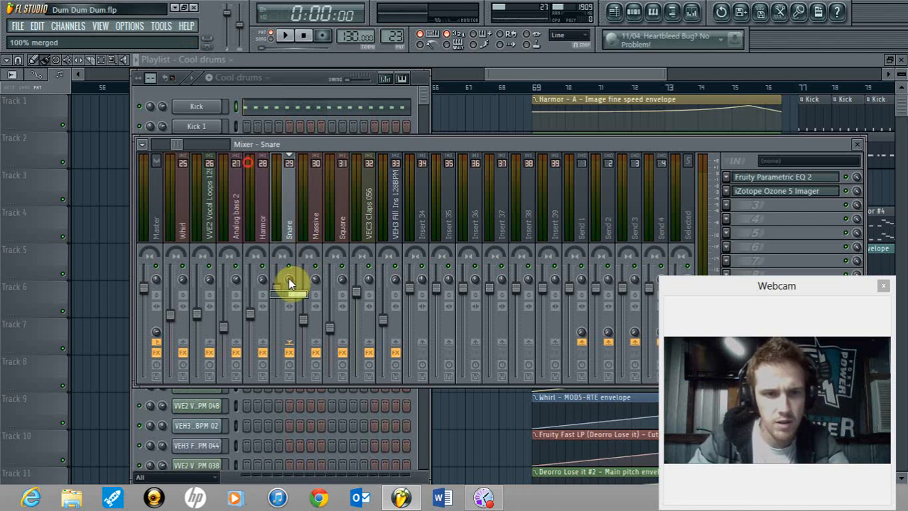
key("space")
key("space")
- Play the song from bar 61 to hear the Cool drums section, select the Build clip and stop playback
left_click(487, 68)
left_click(269, 90)
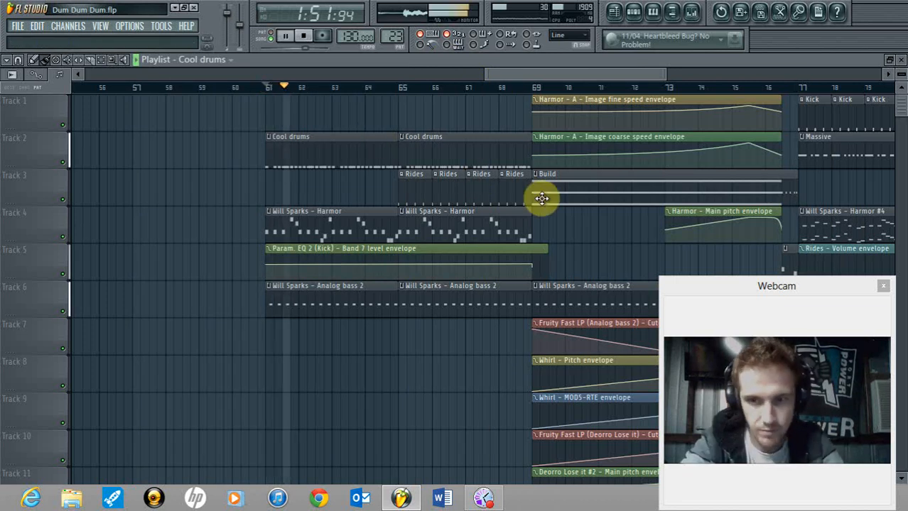
left_click_drag(666, 73, 616, 69)
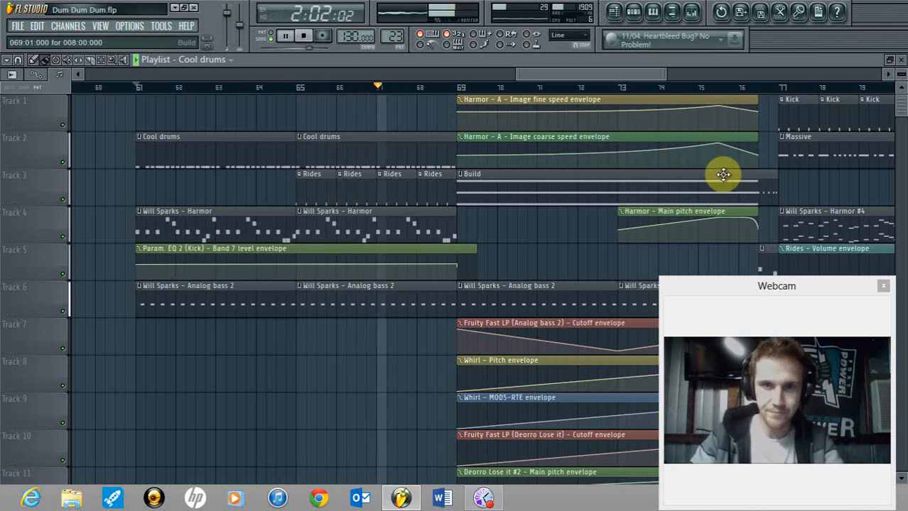
left_click_drag(671, 74, 643, 72)
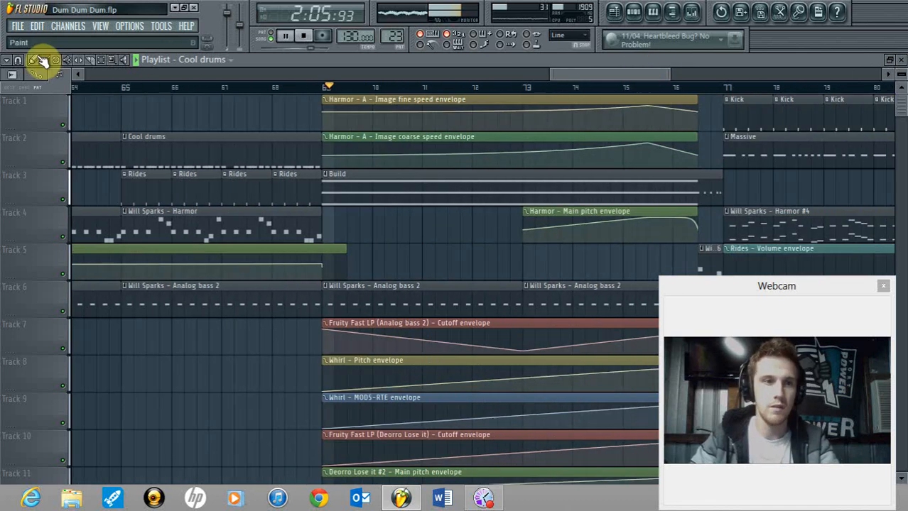
left_click(414, 176)
key("space")
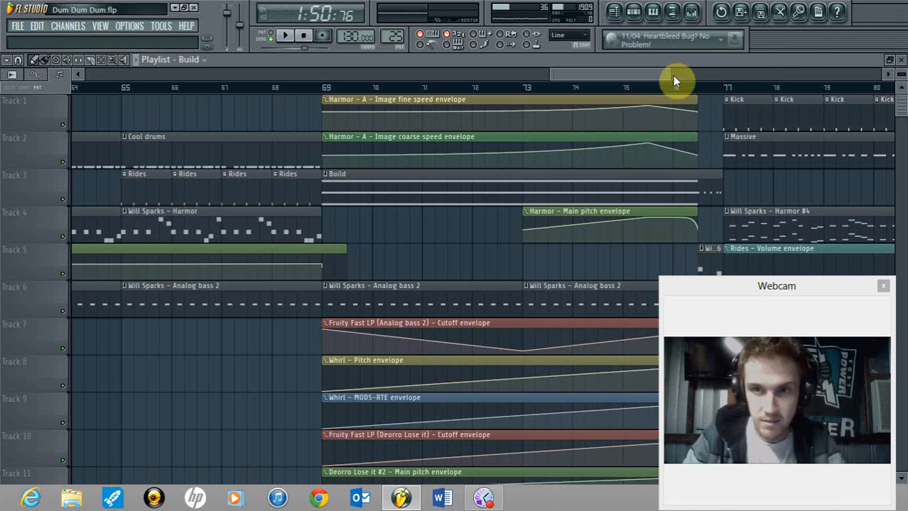
- Solo the Analog bass 2 track together with its Cutoff envelope track and play the build-up from bar 69
left_click_drag(669, 71, 690, 73)
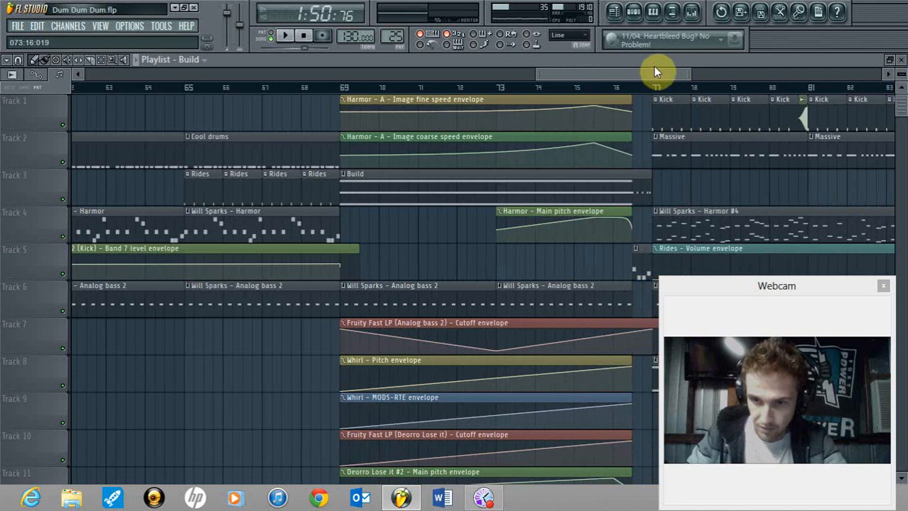
left_click_drag(648, 75, 755, 80)
left_click_drag(690, 75, 682, 77)
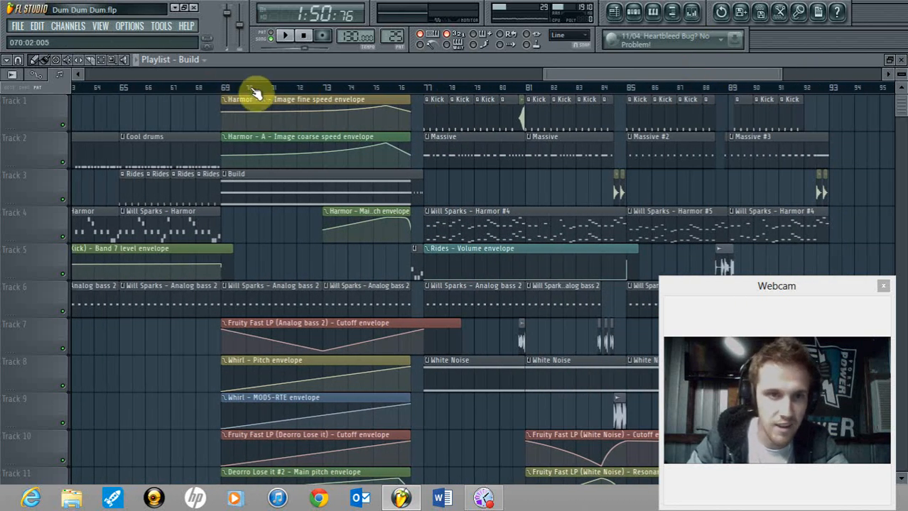
left_click(226, 88)
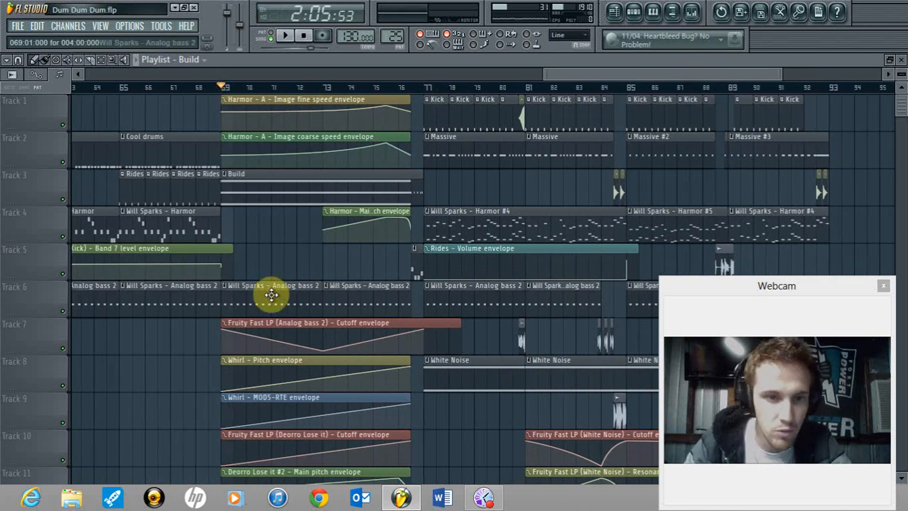
left_click(270, 292)
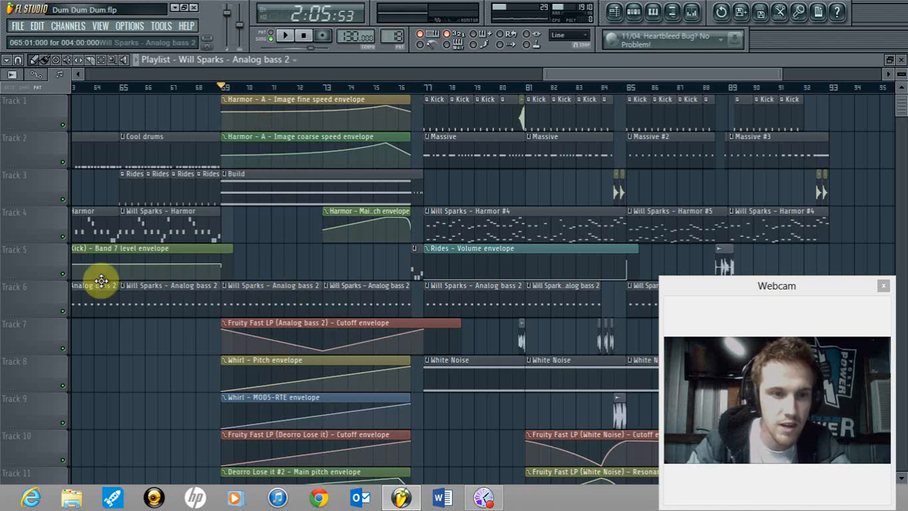
right_click(63, 311)
left_click(63, 347)
key("space")
left_click_drag(299, 85, 379, 89)
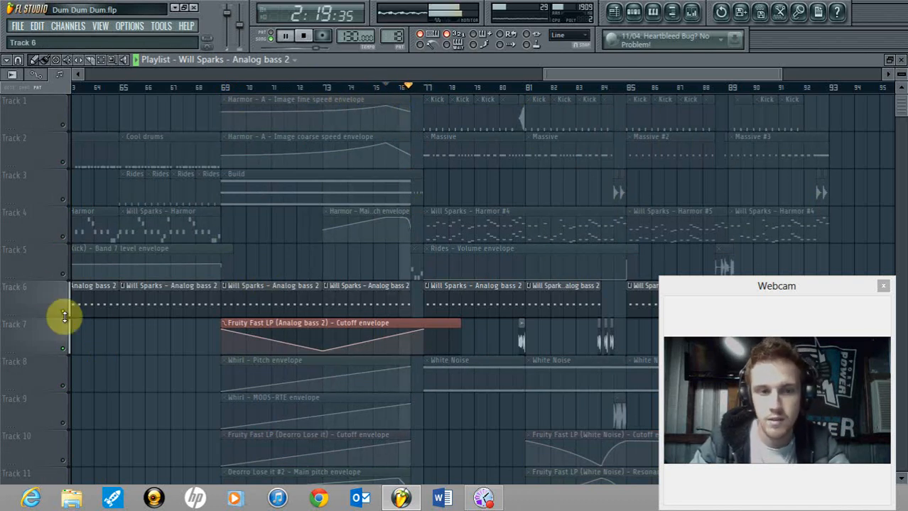
- Stop playback, re-enable all playlist tracks and return the song position to bar 69
key("space")
left_click(63, 314, "ctrl")
left_click(62, 314, "ctrl")
left_click(63, 314)
left_click(224, 87)
left_click(64, 313)
key("space")
key("space")
- Open the Build pattern in the step sequencer to show its Snare and VES1 Snare 044 channels
left_click(304, 176)
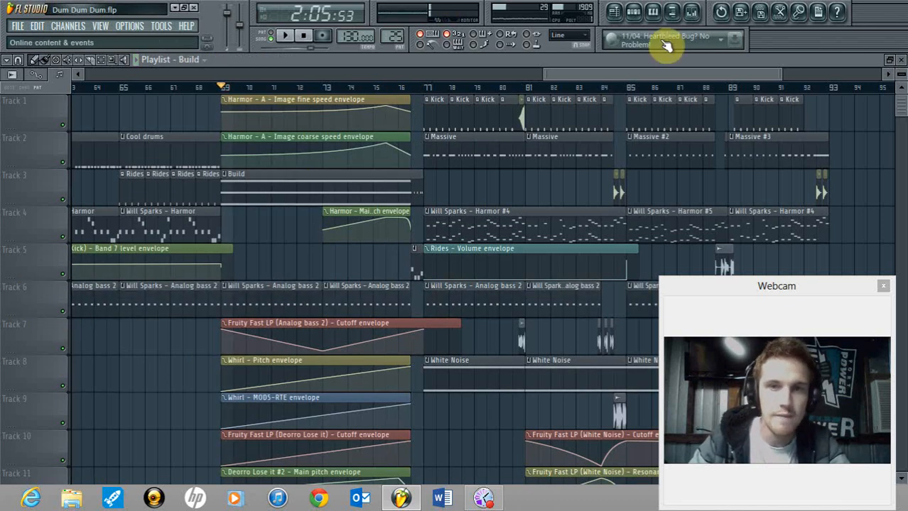
left_click(634, 12)
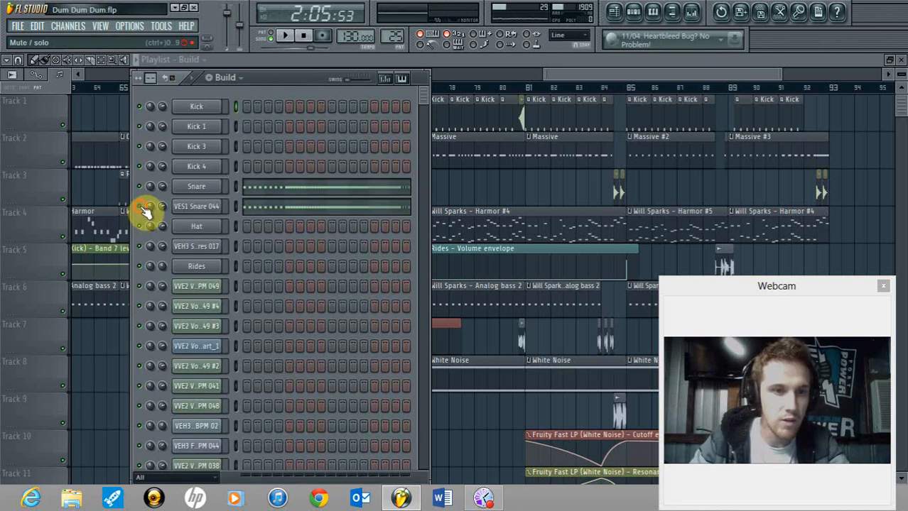
key("space")
key("space")
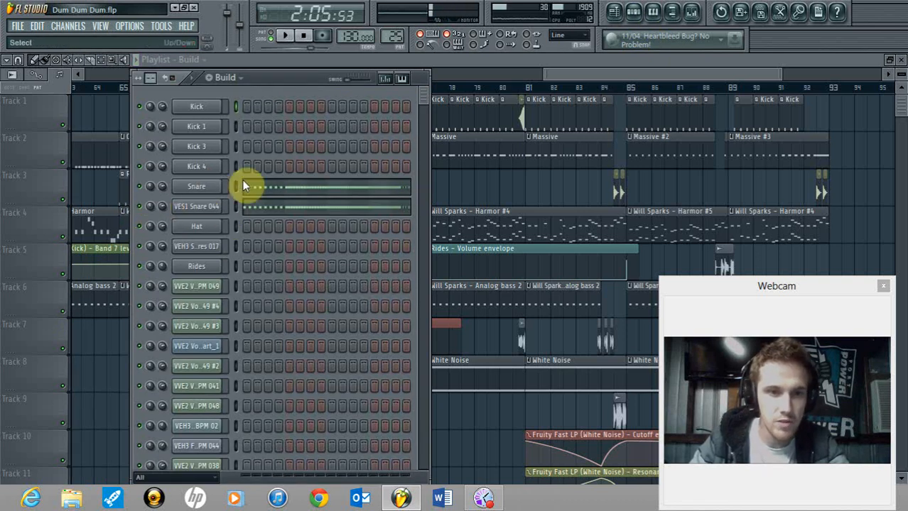
- Open the Build pattern's Snare notes in the piano roll and play the snare roll, including from bar 7
left_click(291, 191)
scroll(128, 77, "down", 3)
left_click(283, 35)
left_click_drag(506, 73, 826, 102)
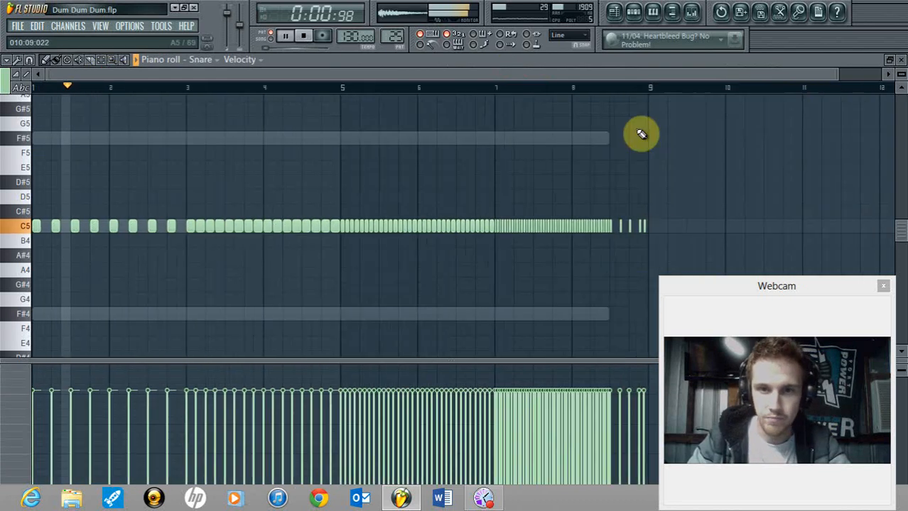
left_click(487, 91)
key("space")
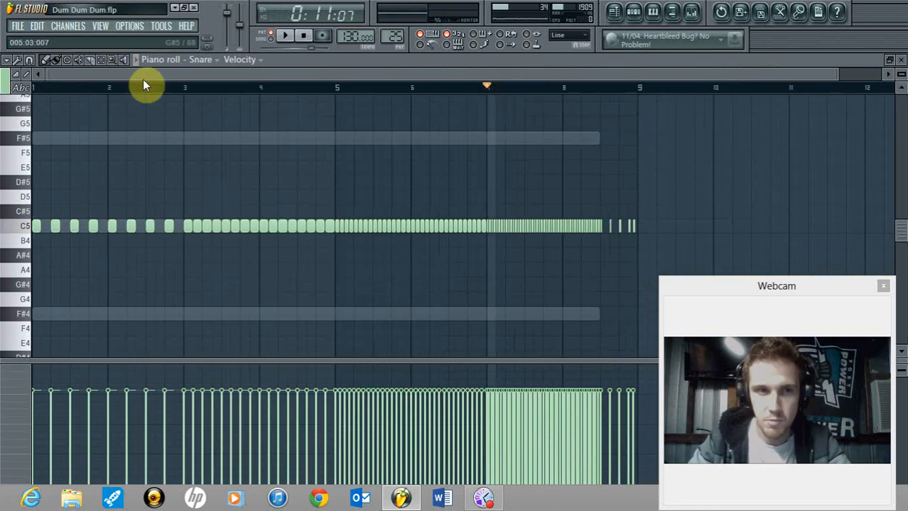
- Show the snare roll's Fine pitch events, play the rise from bar 7 and close the piano roll
left_click(6, 60)
mouse_move(57, 233)
left_click(140, 302)
key("space")
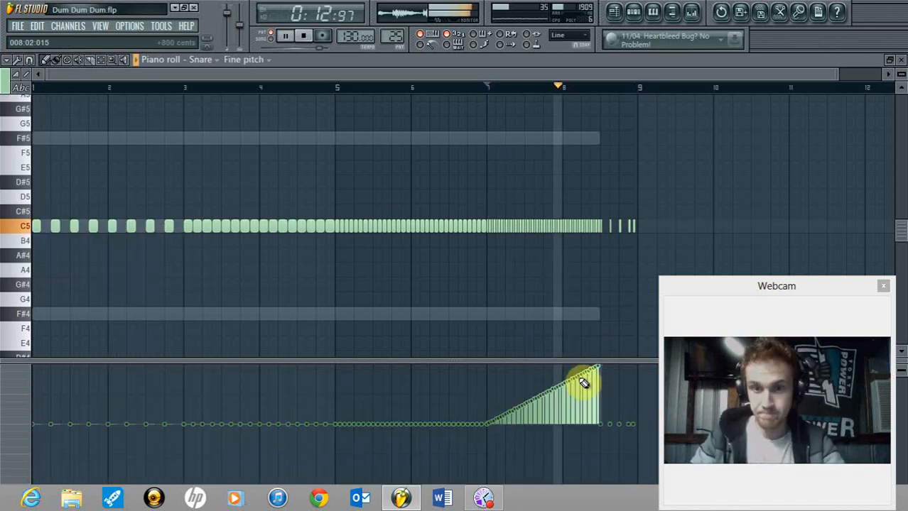
key("space")
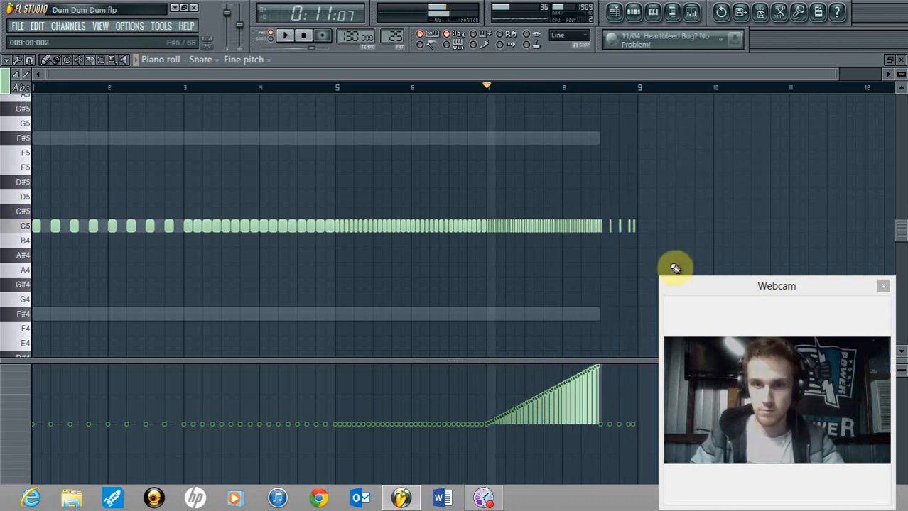
left_click(901, 59)
key("F6")
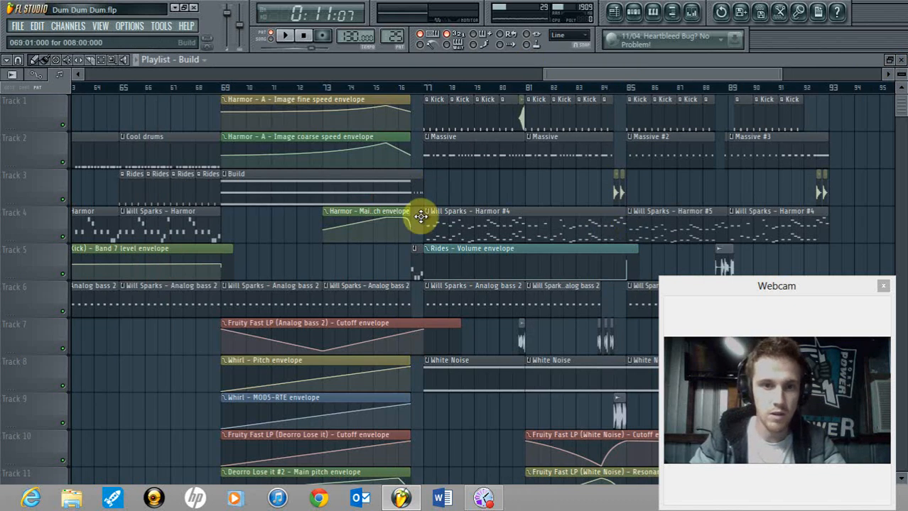
- Select the Will Sparks - Harmor #6 clip just before bar 77 and play the song from there
left_click(633, 12)
key("F6")
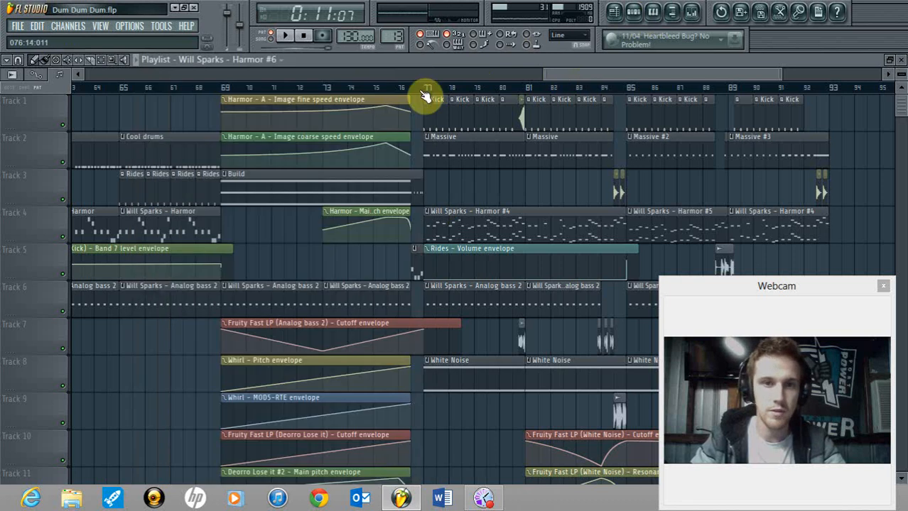
left_click(415, 91)
key("space")
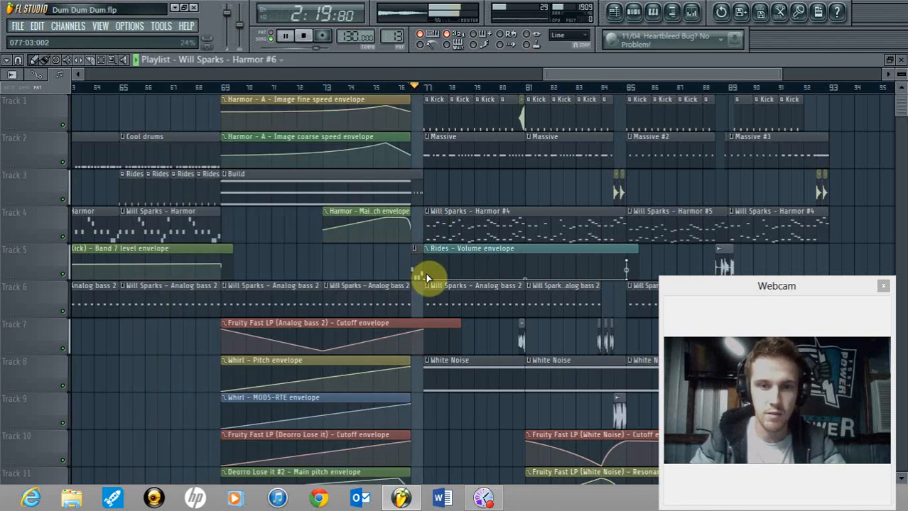
key("space")
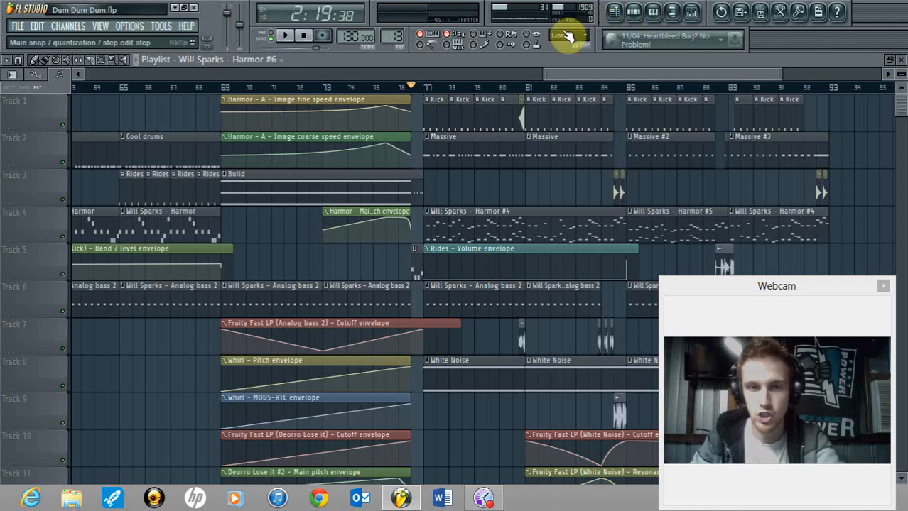
- Open the Build pattern's piano roll and look through its notes
left_click_drag(778, 74, 719, 76)
left_click(507, 186)
left_click(652, 13)
scroll(234, 313, "down", 6)
scroll(273, 274, "up", 4)
scroll(273, 272, "down", 4)
- Play the build-up in song mode from bar 69 into the drop at bar 77, and stop playback
left_click(635, 13)
left_click(239, 88)
left_click(209, 218)
left_click(271, 35)
left_click(266, 188)
left_click(281, 39)
left_click(239, 88)
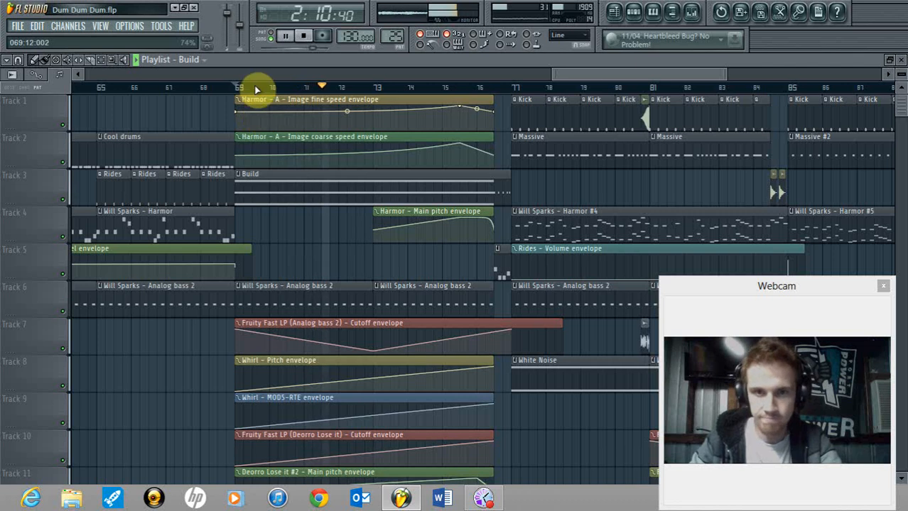
left_click_drag(725, 74, 691, 77)
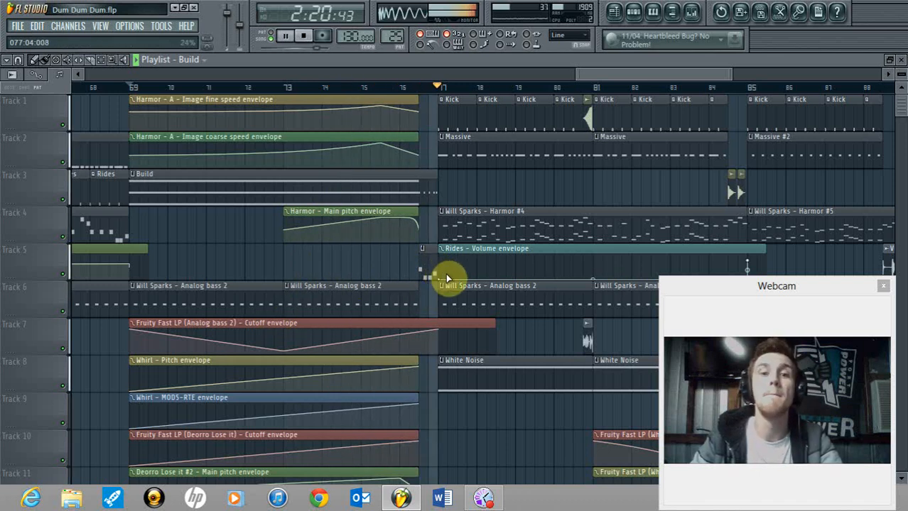
left_click_drag(730, 74, 683, 74)
key("space")
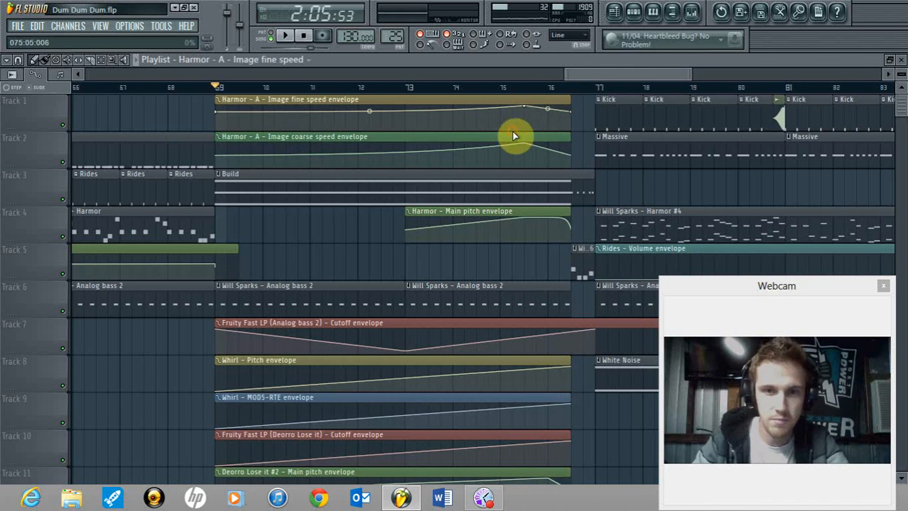
- Examine the build-up's automation clips, including the Harmor, Whirl and Deorro Lose it envelopes
scroll(362, 286, "down", 3)
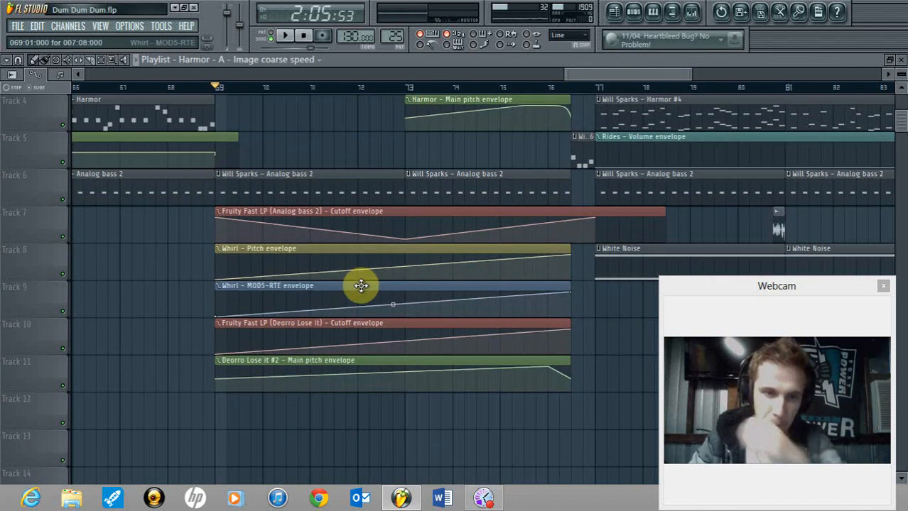
scroll(395, 304, "up", 2)
scroll(426, 259, "up", 1)
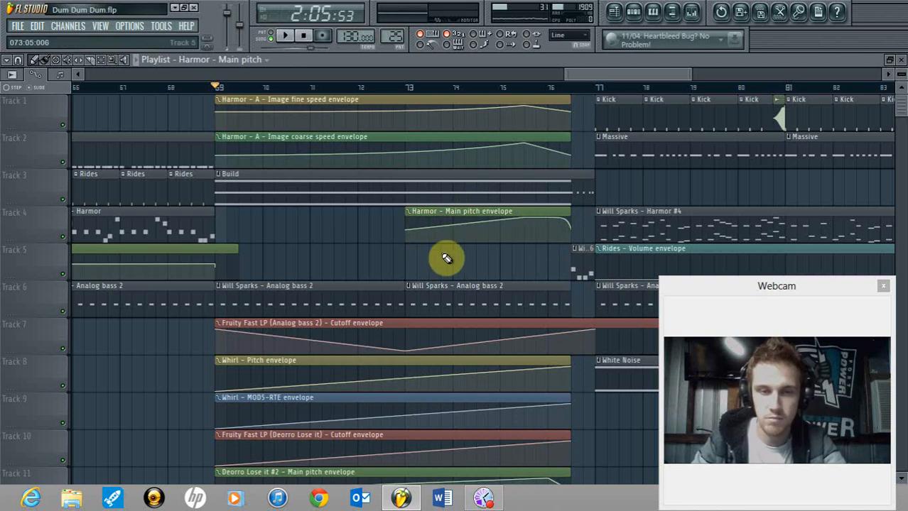
- Open the Harmor channel's plugin behind the image speed envelopes and arrange its window so the image settings are visible
left_click(294, 98)
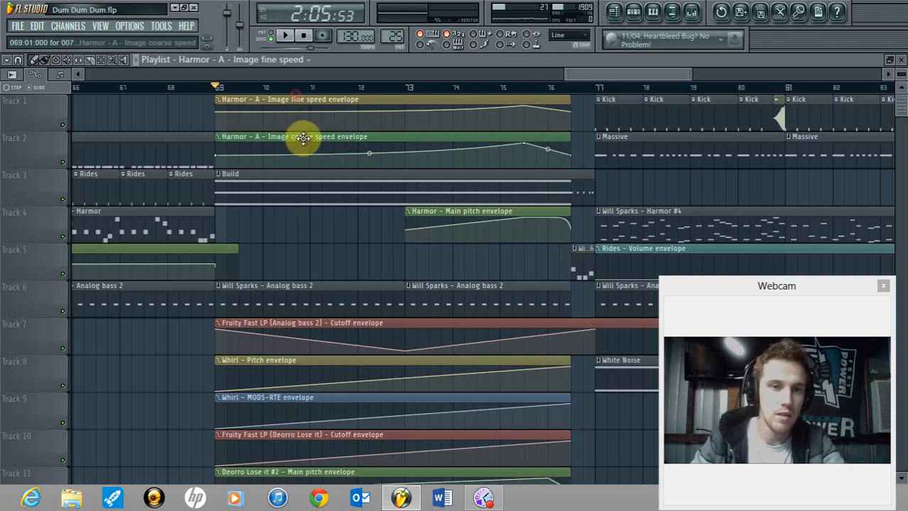
left_click(632, 11)
left_click_drag(282, 74, 616, 102)
left_click(531, 248)
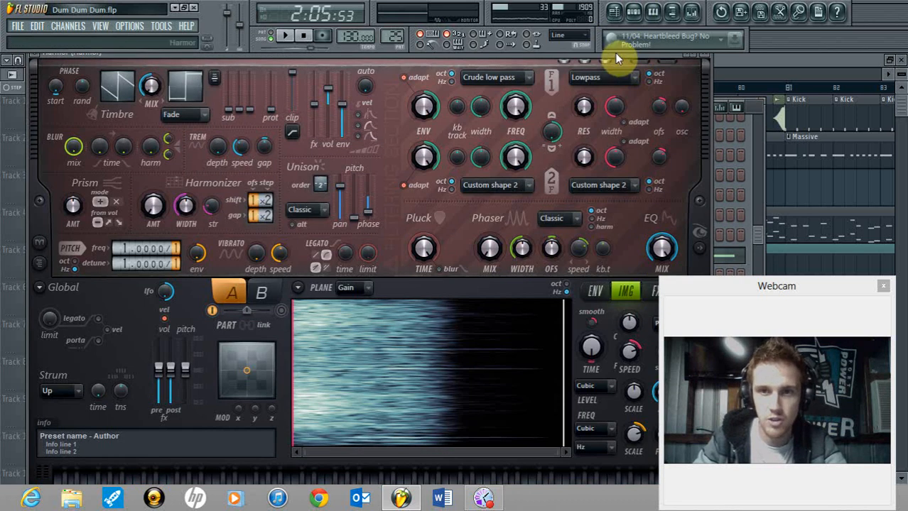
left_click_drag(604, 67, 507, 294)
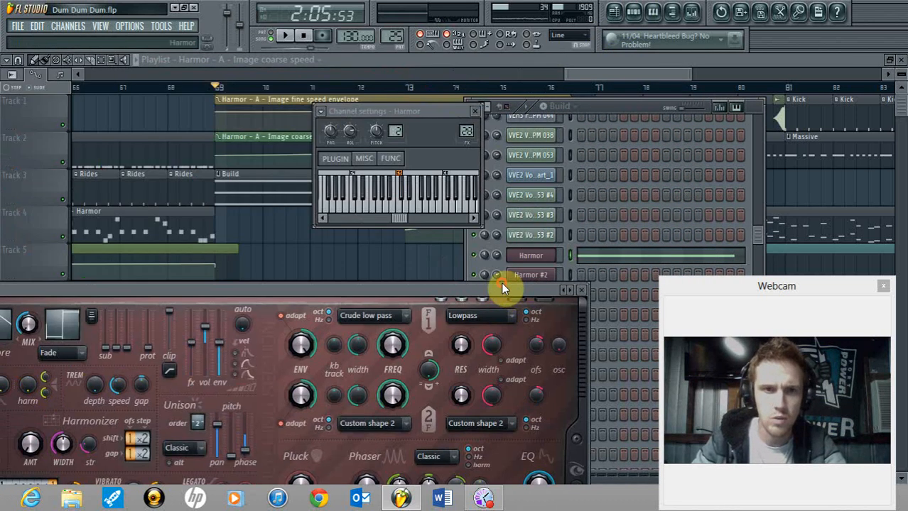
left_click(474, 111)
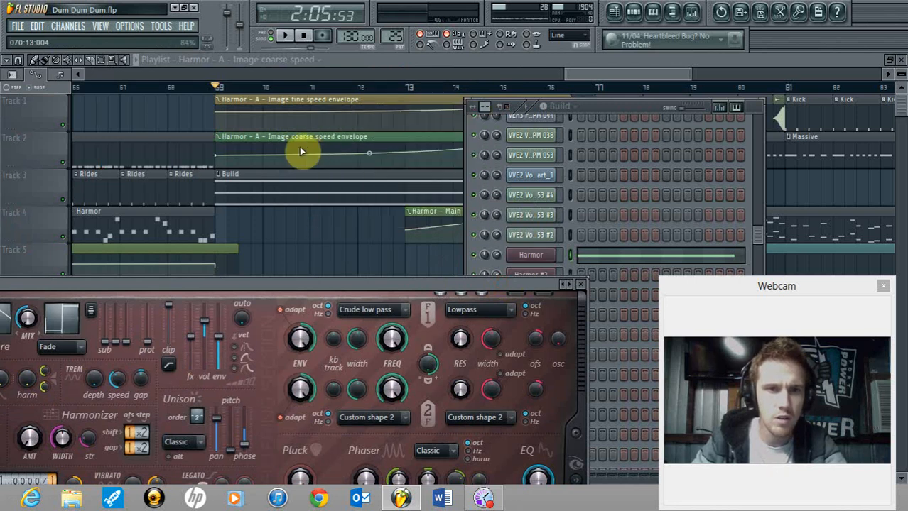
left_click_drag(401, 292, 380, 84)
- Audition Harmor's image looping in One-shot and Loop modes, and return it to Ping pong
left_click_drag(482, 372, 486, 369)
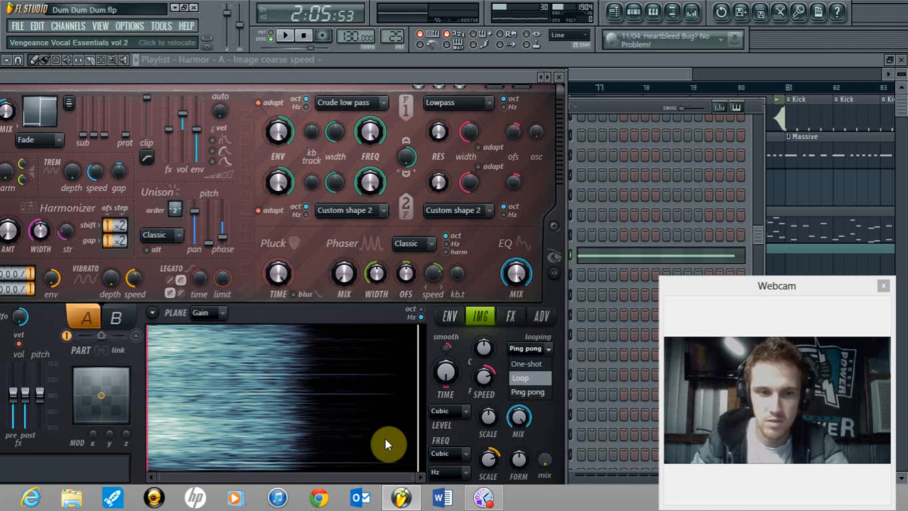
left_click(470, 392)
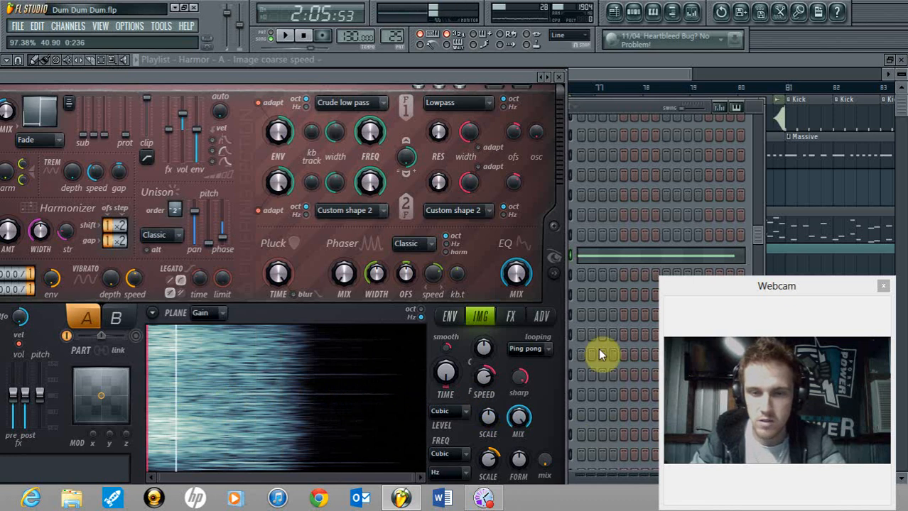
left_click(530, 349)
left_click(531, 359)
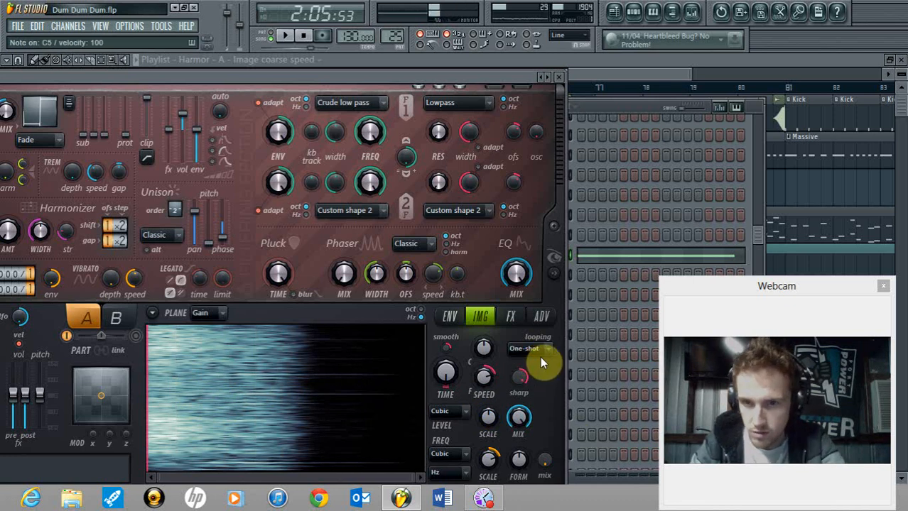
left_click(531, 349)
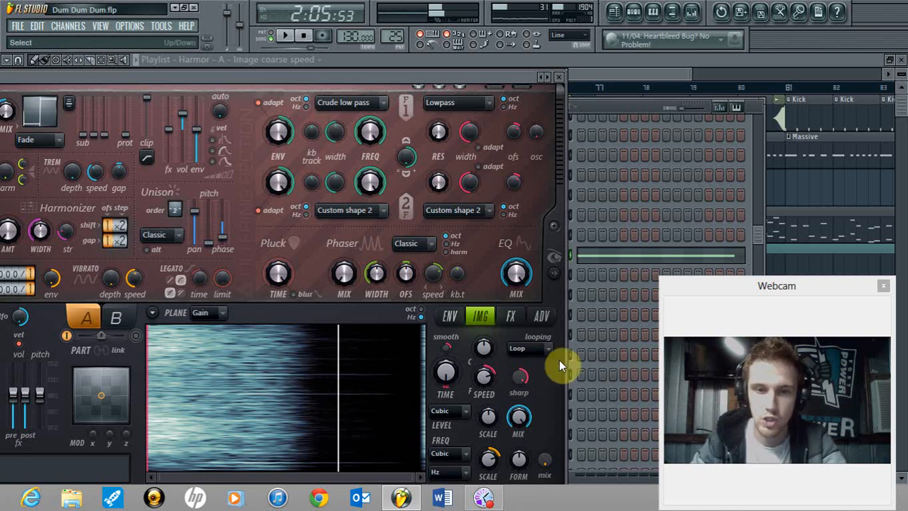
left_click(532, 391)
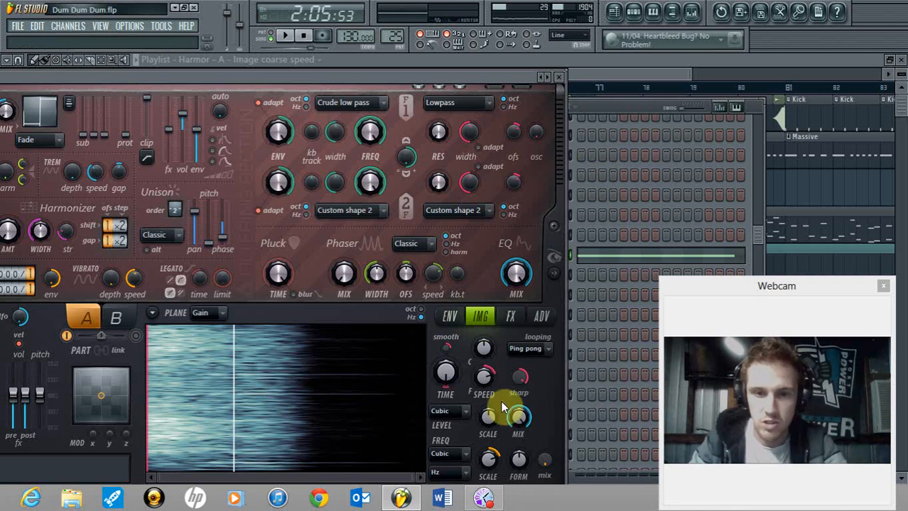
- Play the build-up from bar 69 while watching Harmor's image position and speed, then stop playback and close Harmor
left_click_drag(634, 110, 900, 310)
left_click_drag(474, 73, 598, 273)
left_click(283, 35)
left_click_drag(470, 289, 297, 160)
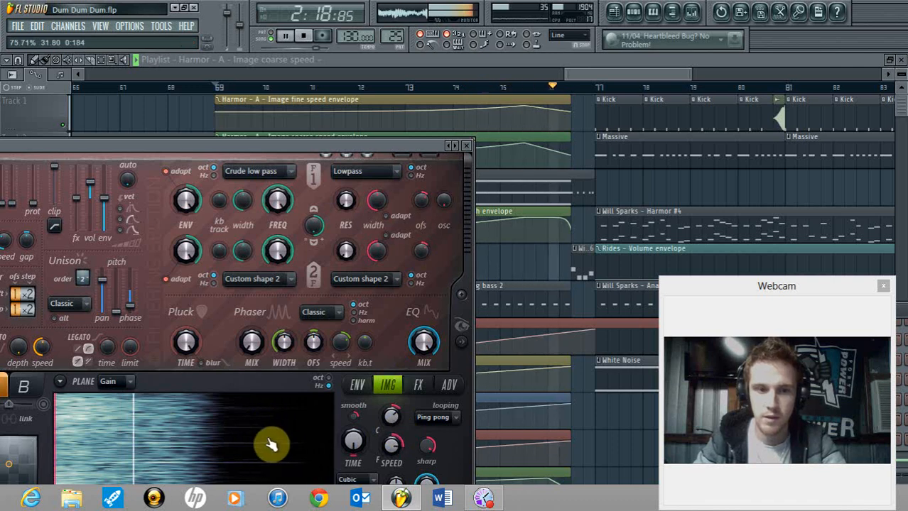
key("space")
left_click(466, 146)
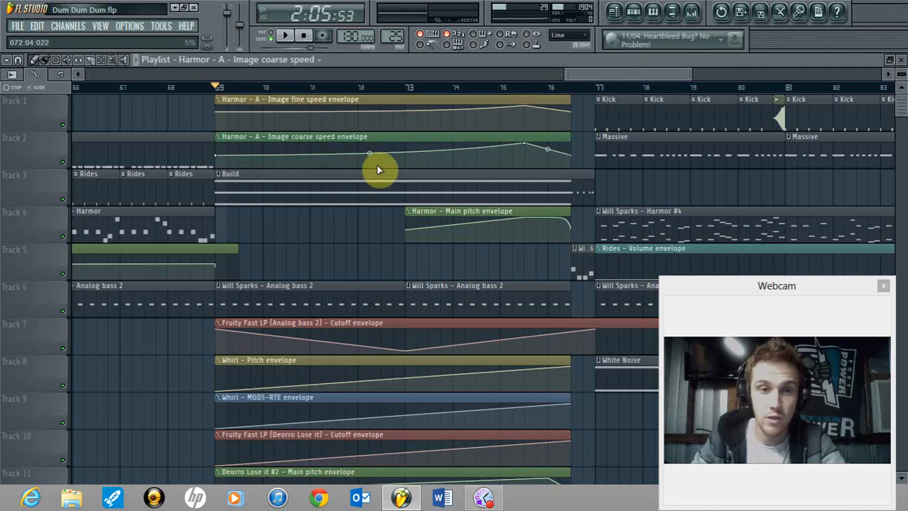
- Move the last point of the Analog bass 2 Fruity Fast LP cutoff envelope back to the end of the bass clip before bar 77
left_click(634, 12)
left_click_drag(689, 74, 665, 75)
scroll(420, 199, "down", 1)
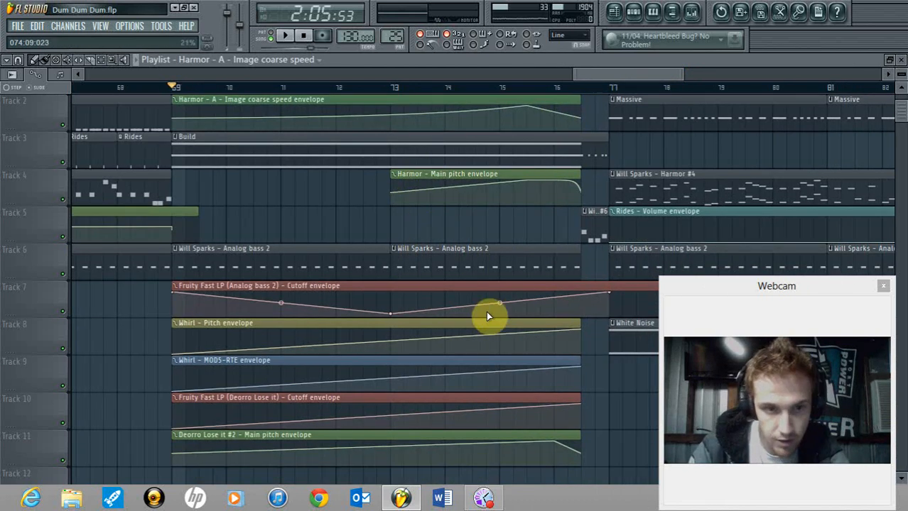
left_click(601, 288)
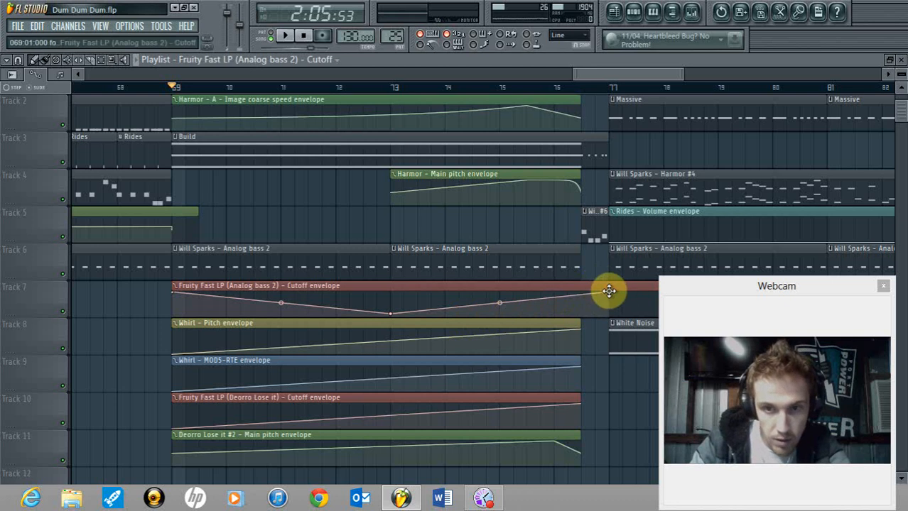
scroll(335, 355, "down", 2)
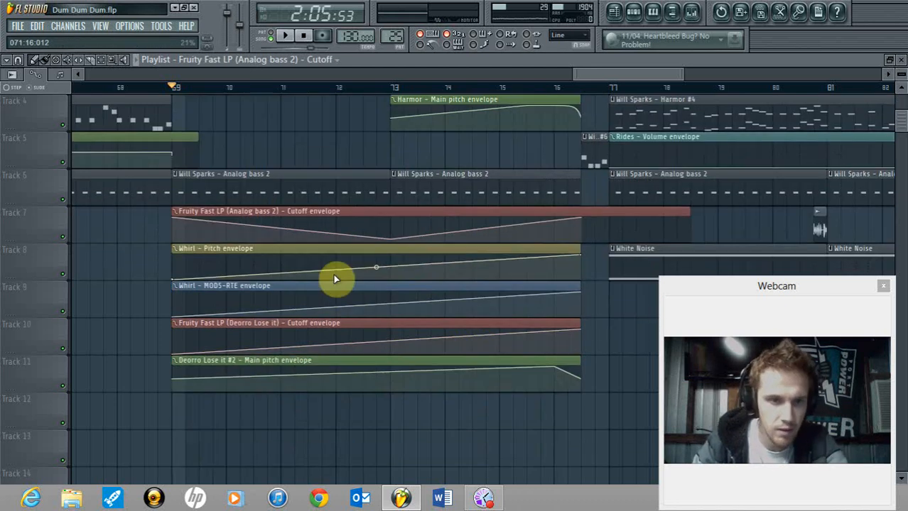
- Search the channel list for the Whirl synth channel controlled by the Whirl envelopes
left_click(635, 13)
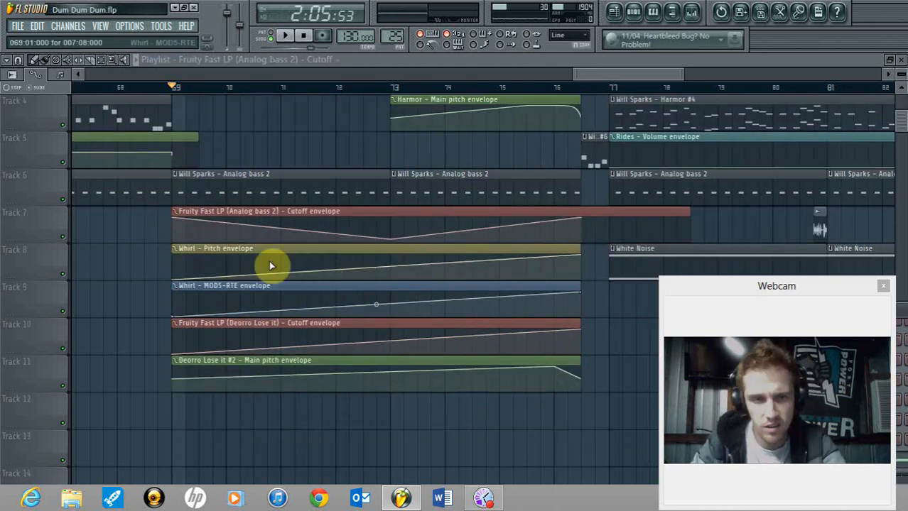
double_click(321, 184)
scroll(279, 184, "up", 3)
left_click(309, 66)
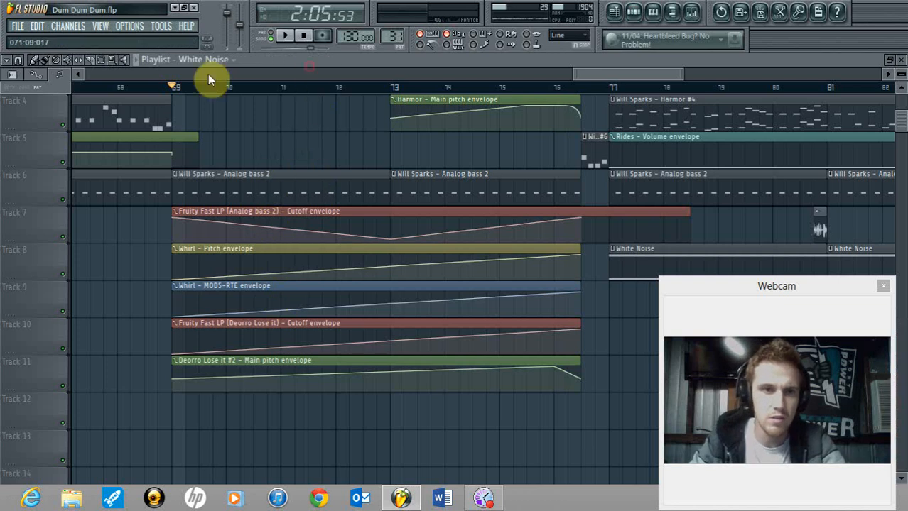
left_click(632, 12)
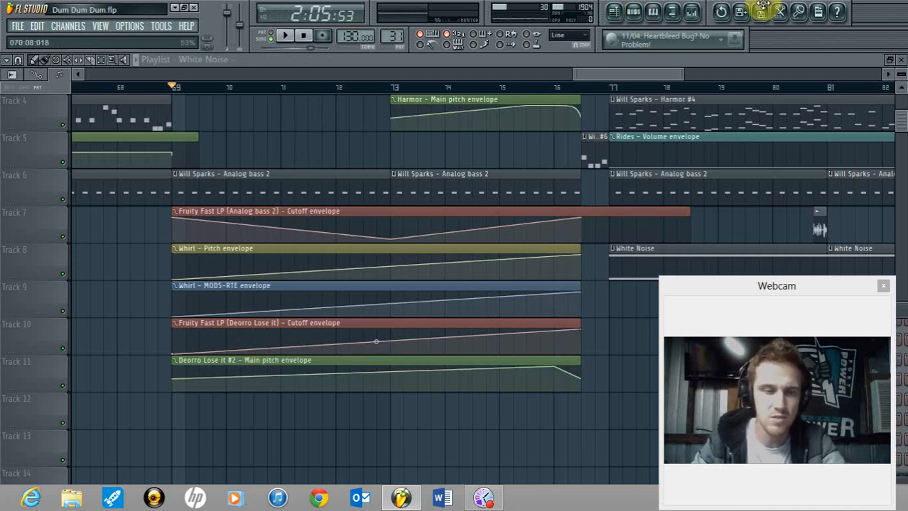
left_click(269, 299)
left_click(638, 14)
left_click(635, 15)
left_click(634, 15)
left_click(634, 15)
left_click(653, 14)
left_click(640, 15)
left_click(640, 16)
left_click(653, 14)
left_click(640, 16)
left_click(639, 17)
left_click(640, 16)
left_click(640, 16)
left_click(639, 16)
left_click_drag(902, 314, 496, 97)
scroll(507, 310, "down", 10)
scroll(442, 263, "up", 10)
scroll(452, 269, "down", 8)
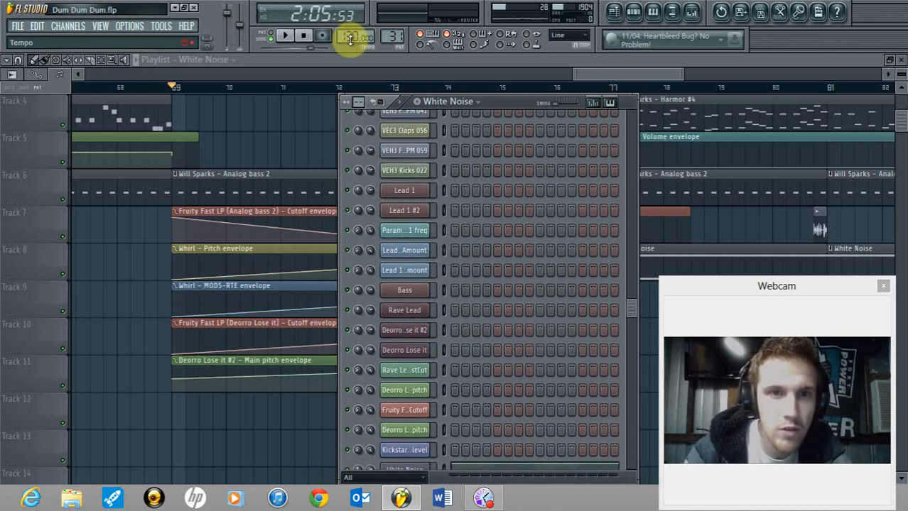
- Switch to the Build pattern, solo the Whirl channel and play the song from bar 69
left_click(233, 178)
scroll(233, 170, "up", 3)
left_click(235, 183)
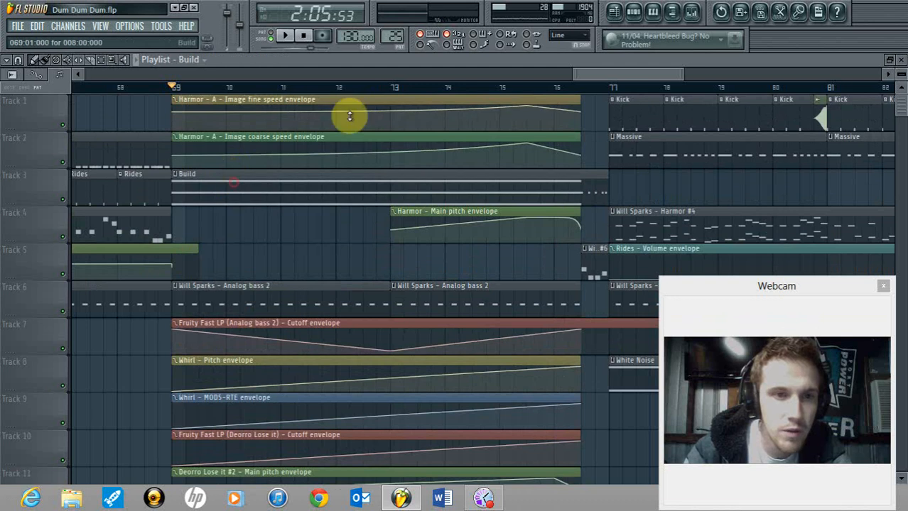
left_click(633, 16)
scroll(514, 304, "down", 1)
right_click(353, 238)
left_click(375, 244)
key("space")
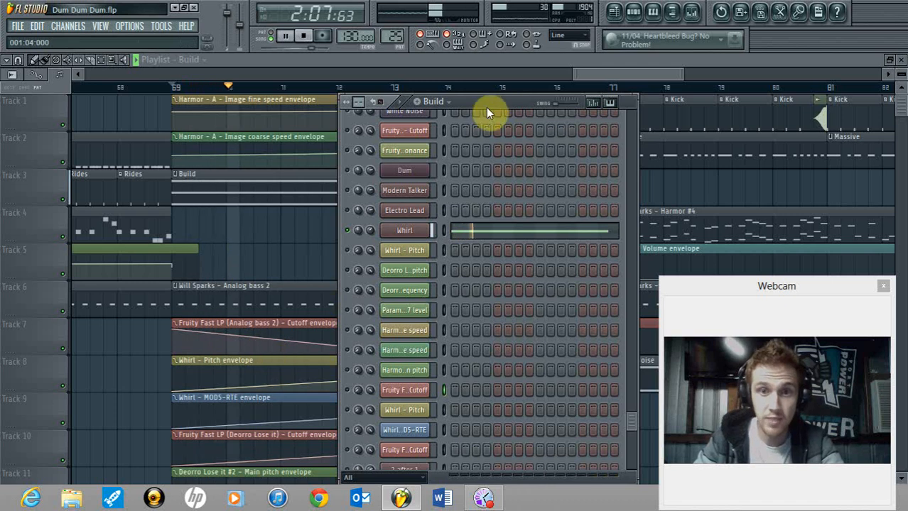
- Examine Whirl's Massive settings, including the Pitch macro, the 5 LFO page and the oscillator pitches, then close it and stop playback
left_click_drag(493, 105, 519, 115)
left_click(439, 240)
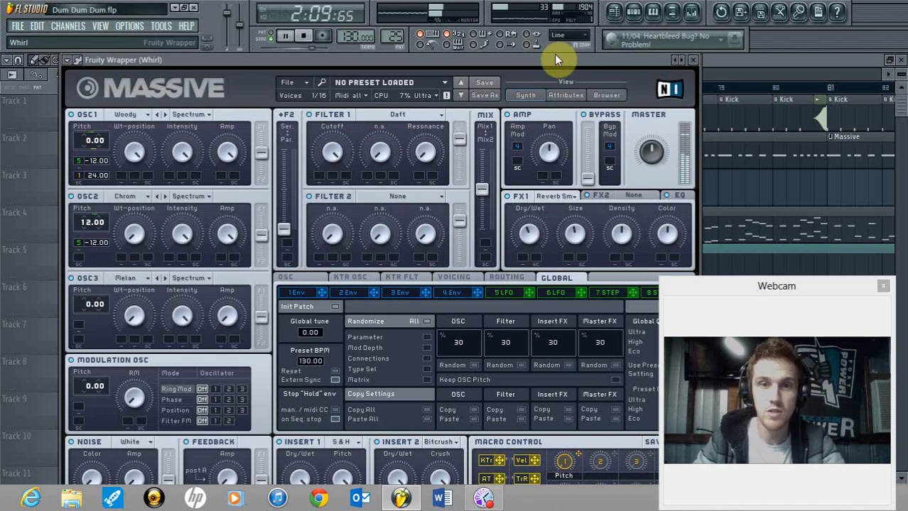
left_click_drag(553, 62, 383, 53)
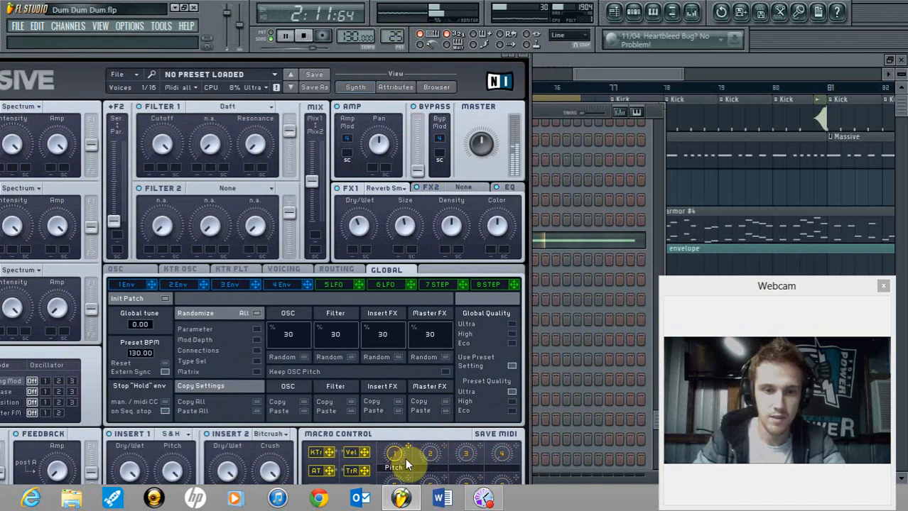
left_click_drag(451, 63, 630, 101)
left_click(524, 323)
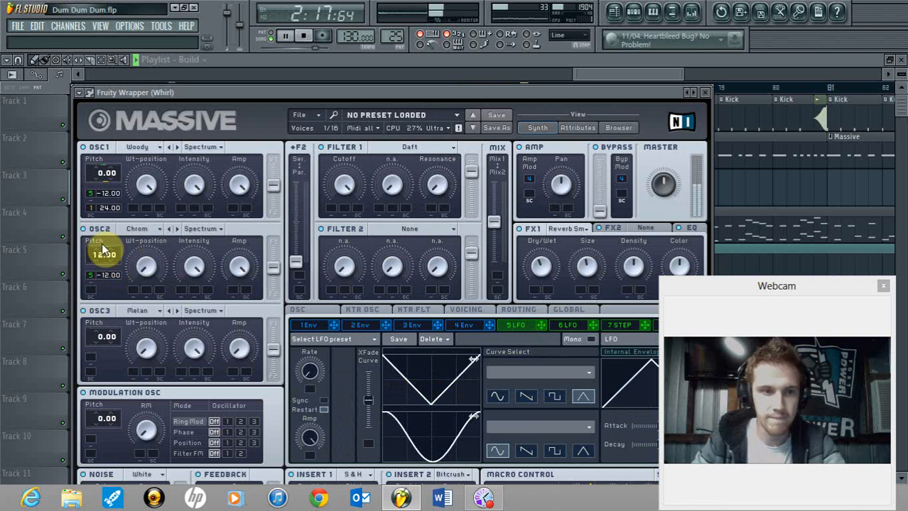
left_click(705, 94)
left_click(639, 70)
key("space")
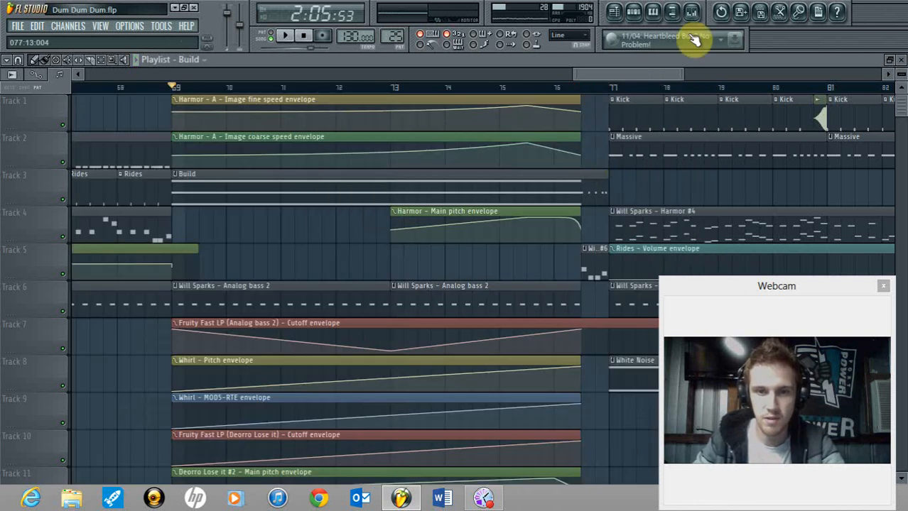
- Turn off solo on the Whirl channel and close the channel list
left_click(635, 16)
right_click(377, 240)
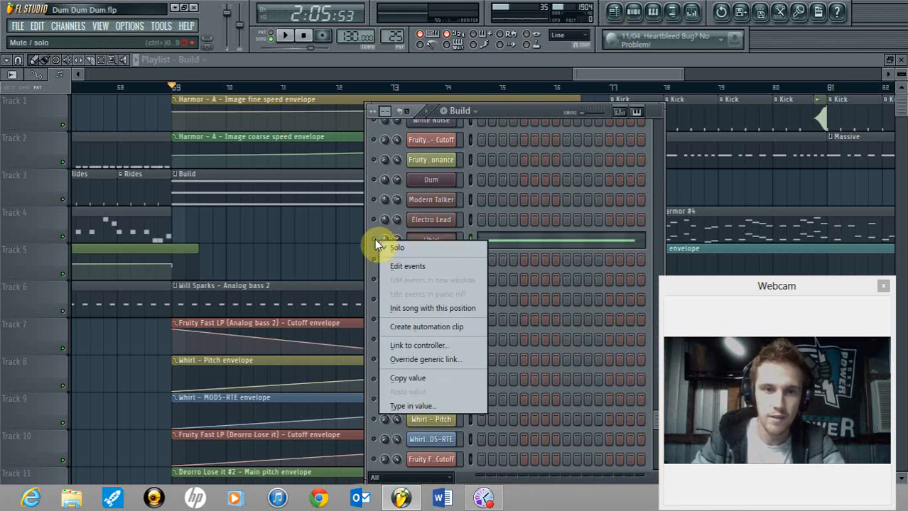
left_click(391, 248)
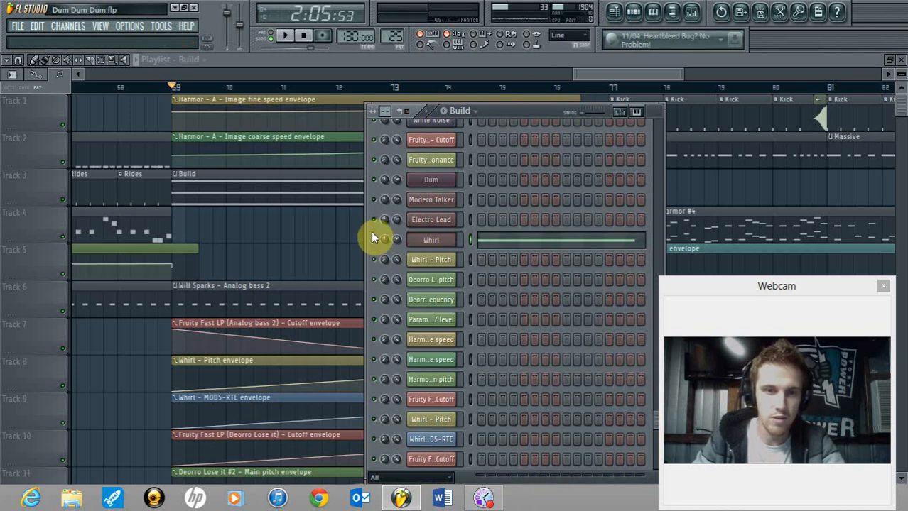
left_click(600, 72)
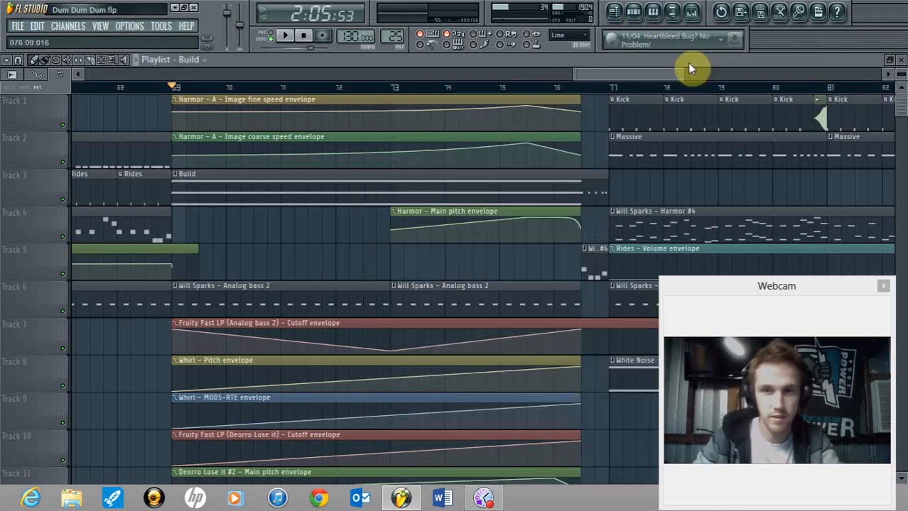
- Select the Will Sparks - Analog bass 2 pattern, open its Analog bass 2 Harmor channel and play test notes
left_click_drag(686, 73, 619, 76)
scroll(419, 209, "down", 2)
scroll(478, 284, "up", 2)
left_click(233, 290)
left_click(654, 23)
scroll(459, 264, "up", 5)
scroll(460, 267, "down", 3)
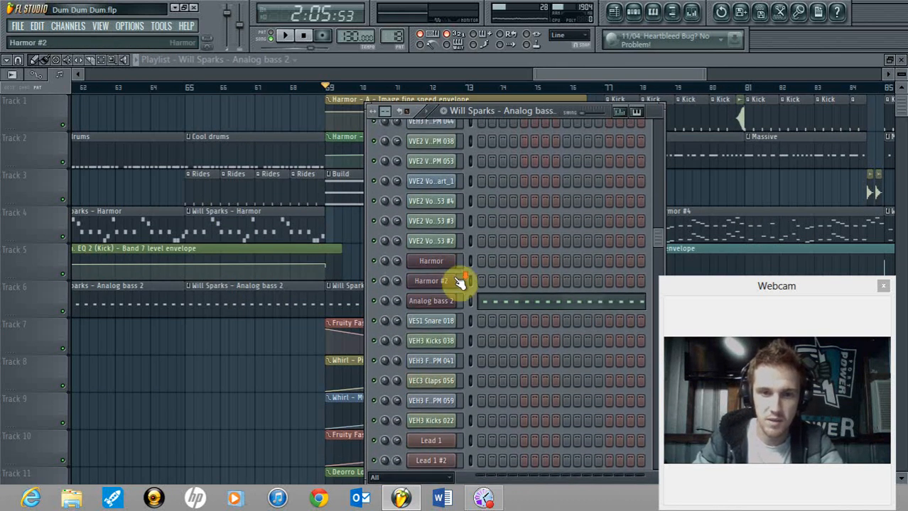
left_click(442, 299)
key("q")
key("z")
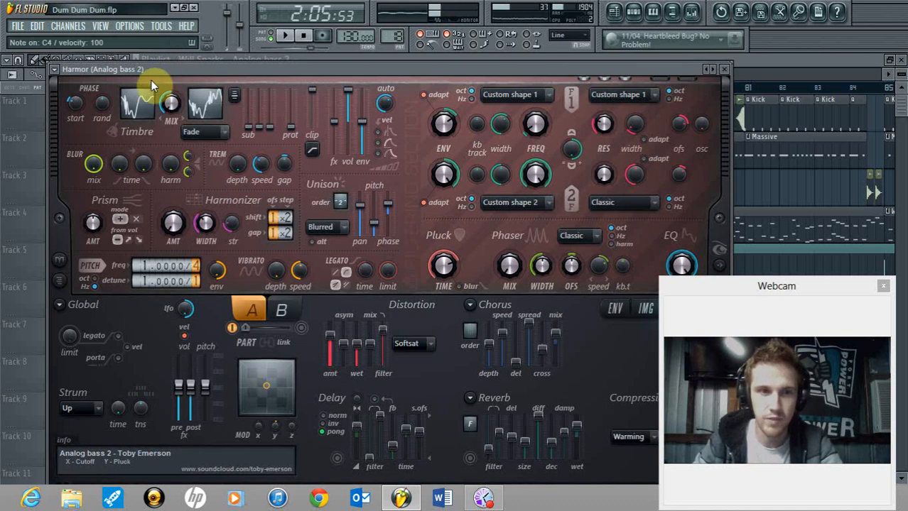
- Boost band 6 of the Analog bass 2 mixer track's Fruity Parametric EQ 2 to about 6.2 dB at 5388 Hz
left_click(691, 14)
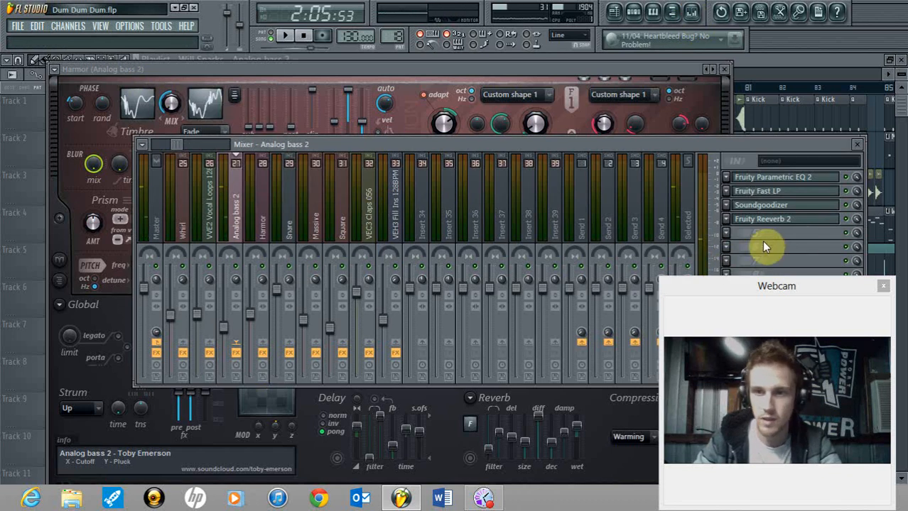
left_click(805, 179)
mouse_move(245, 245)
left_mouse_down()
mouse_move(116, 280)
mouse_move(256, 240)
mouse_move(257, 249)
left_mouse_up()
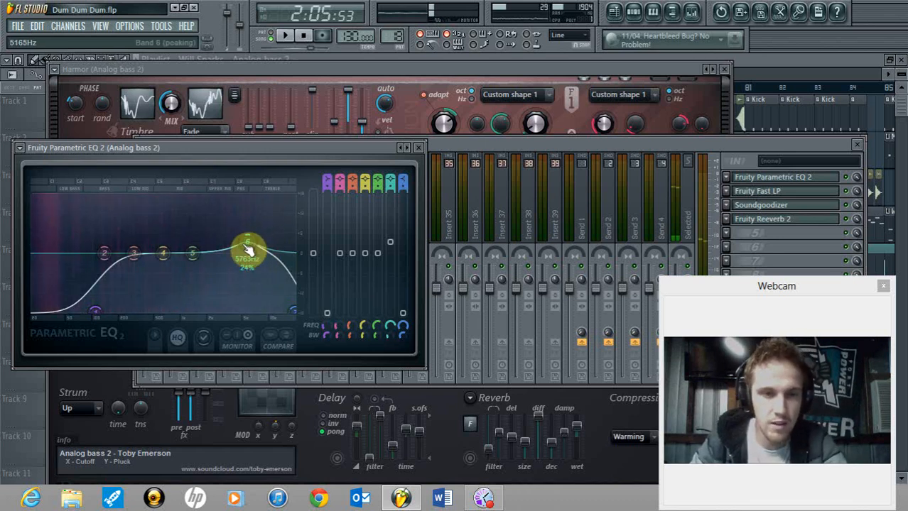
left_click_drag(248, 252, 253, 310)
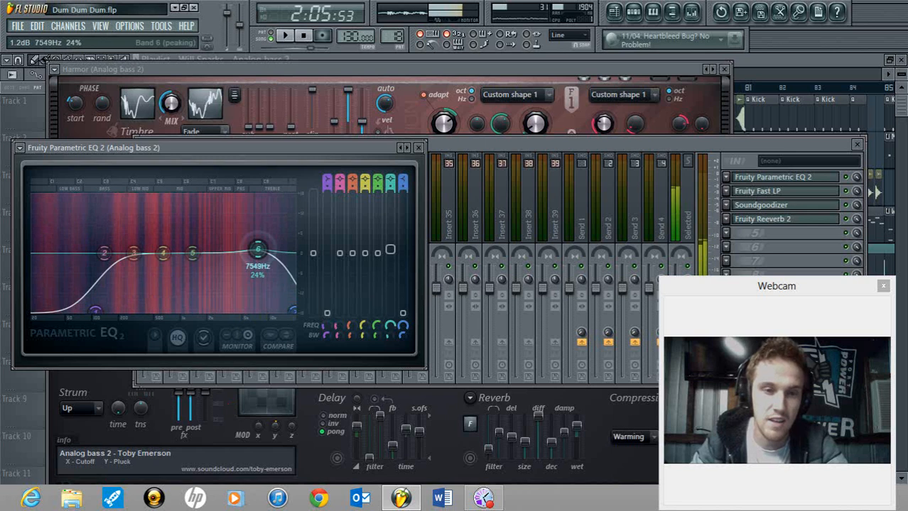
left_click_drag(253, 234, 255, 197)
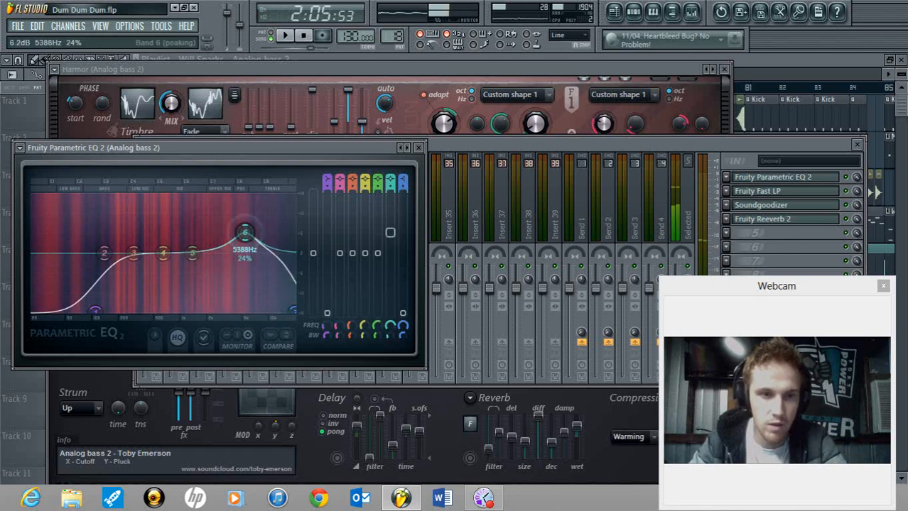
left_click(419, 148)
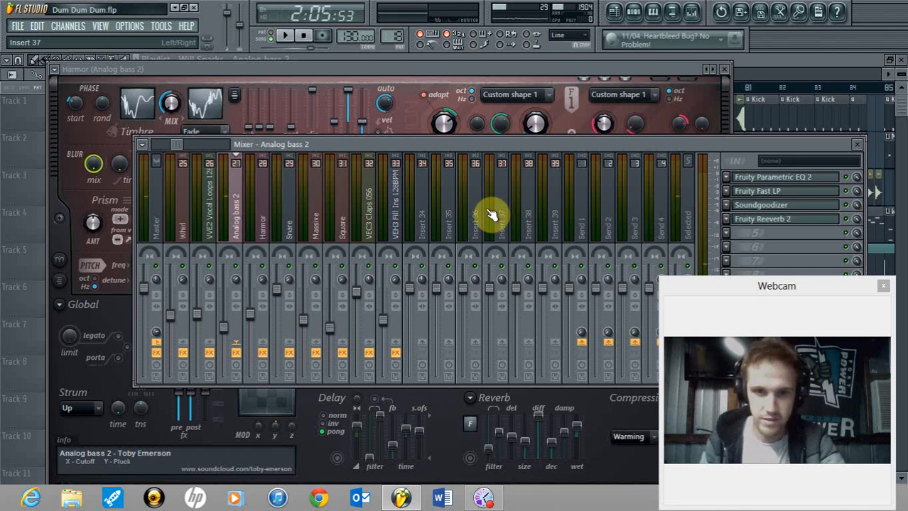
- Close the Harmor window and check the Fruity Fast LP effect on the Analog bass 2 mixer track
left_click(725, 69)
left_click(779, 194)
left_click(254, 180)
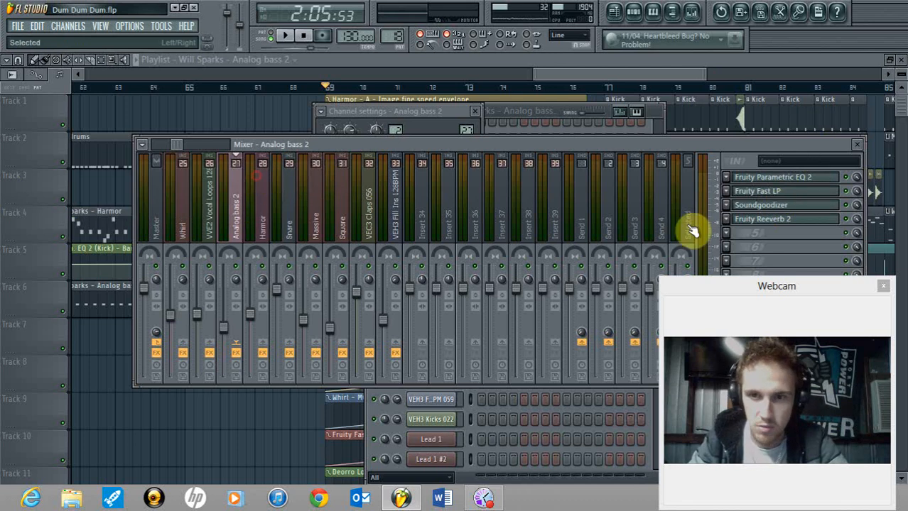
- Examine the Fruity Reeverb 2 settings on the Analog bass 2 mixer track and play a test note
left_click(752, 206)
left_click(212, 211)
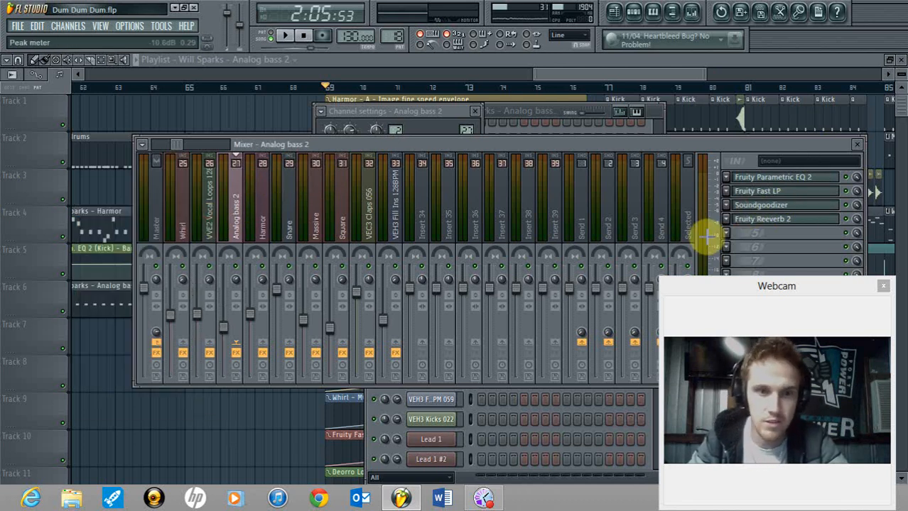
left_click(806, 222)
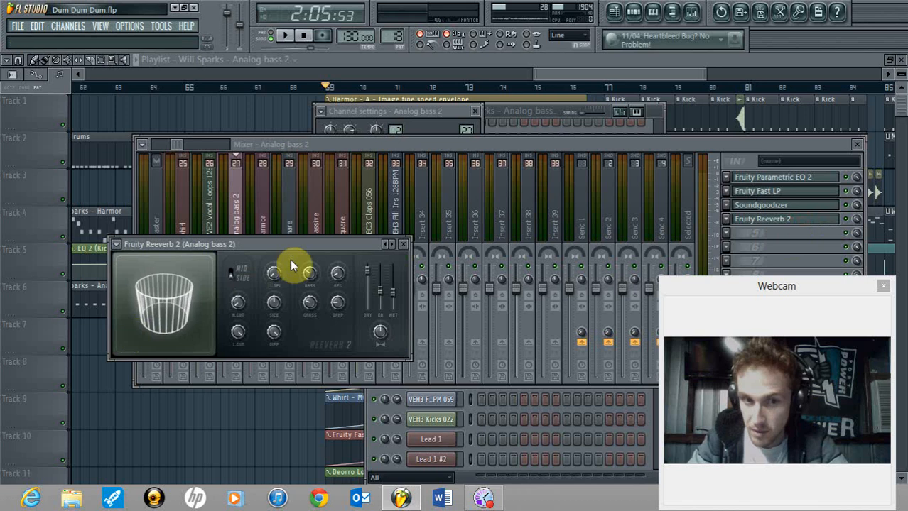
left_click_drag(296, 245, 309, 201)
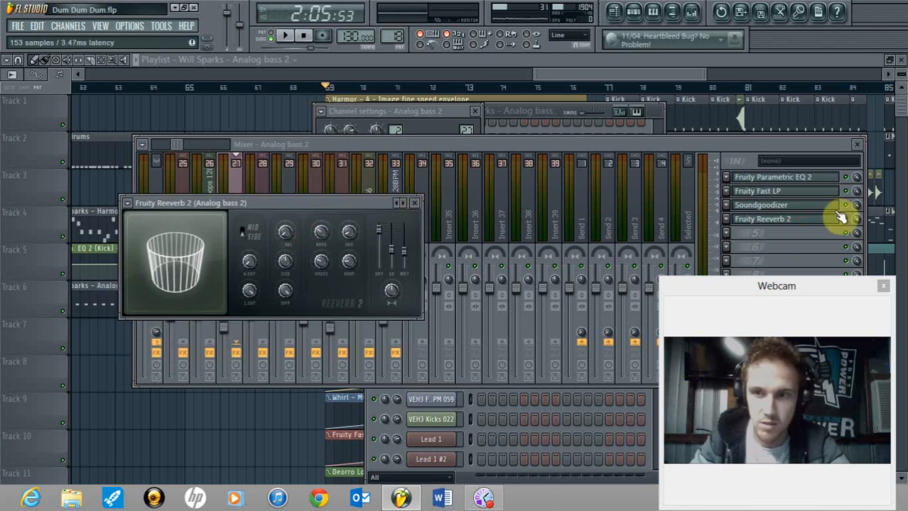
key("Escape")
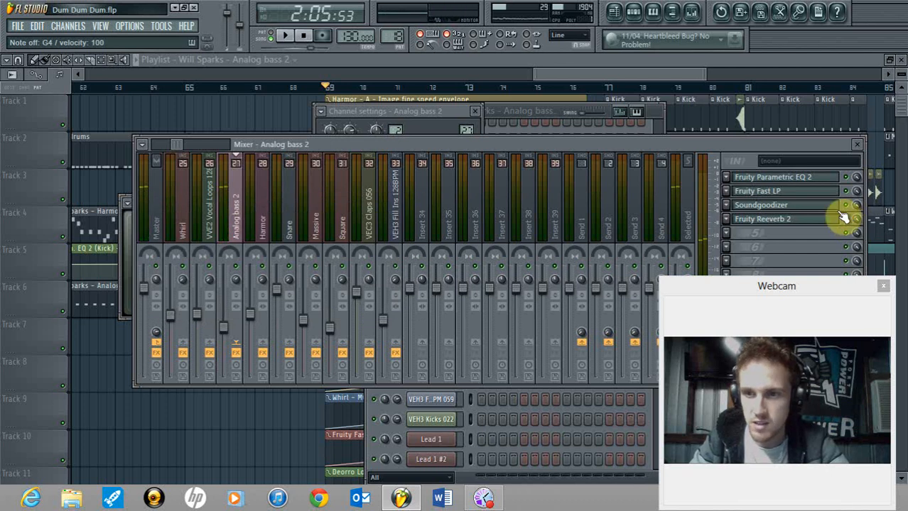
- Close the mixer, the Analog bass 2 channel settings, the Fruity Reeverb 2 window and the channel list to clear the playlist
left_click(856, 144)
left_click(475, 111)
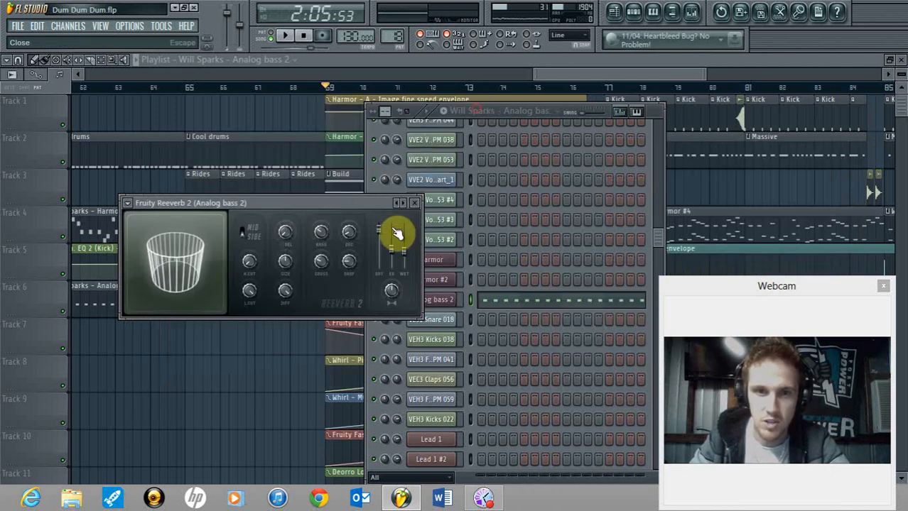
left_click(414, 203)
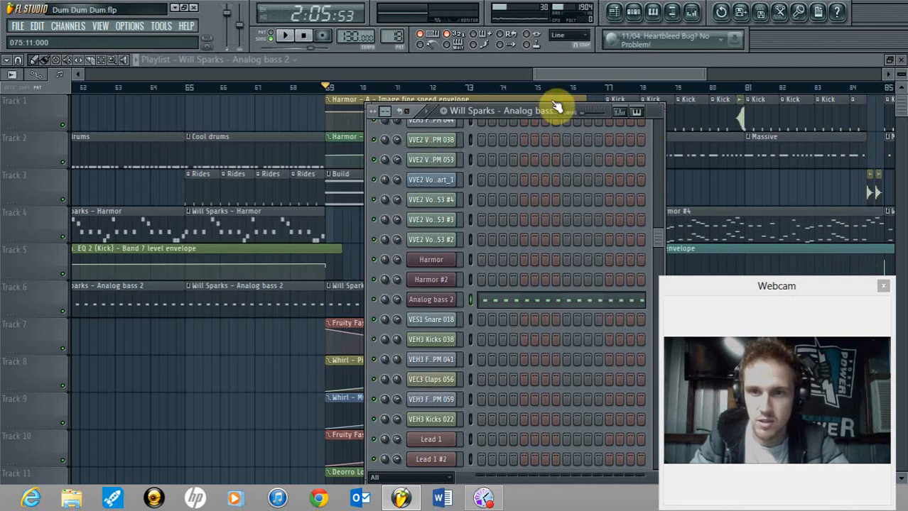
key("F6")
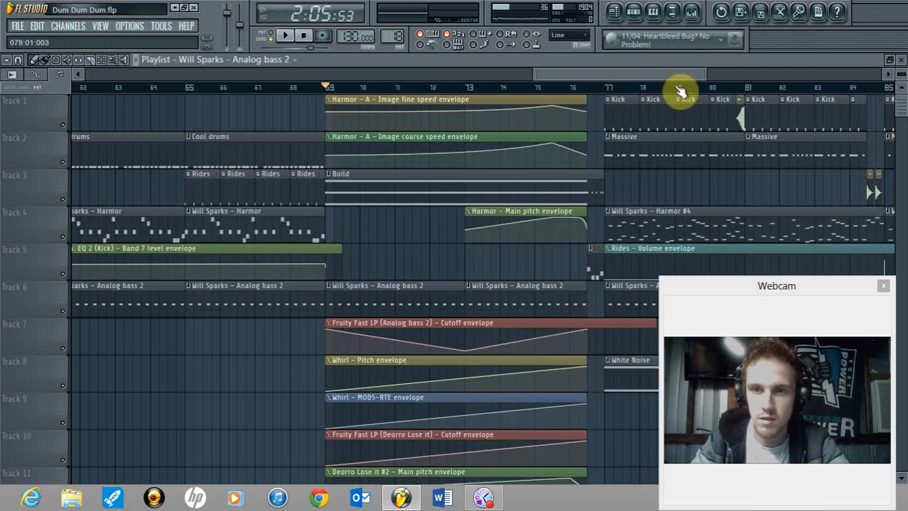
- Play the arrangement from bar 69 through the build-up and automation clips into the drop at bar 77
left_click_drag(705, 74, 679, 74)
scroll(419, 326, "down", 3)
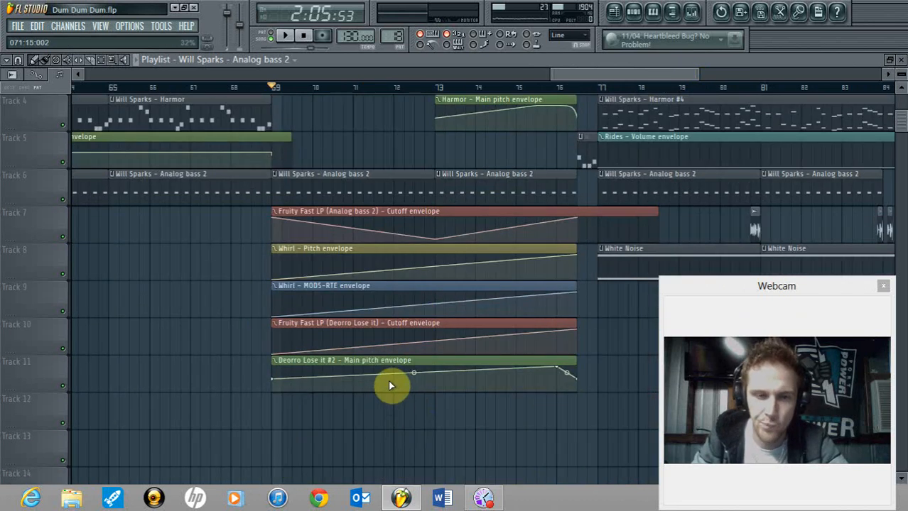
scroll(239, 154, "up", 3)
left_click_drag(599, 77, 644, 77)
key("space")
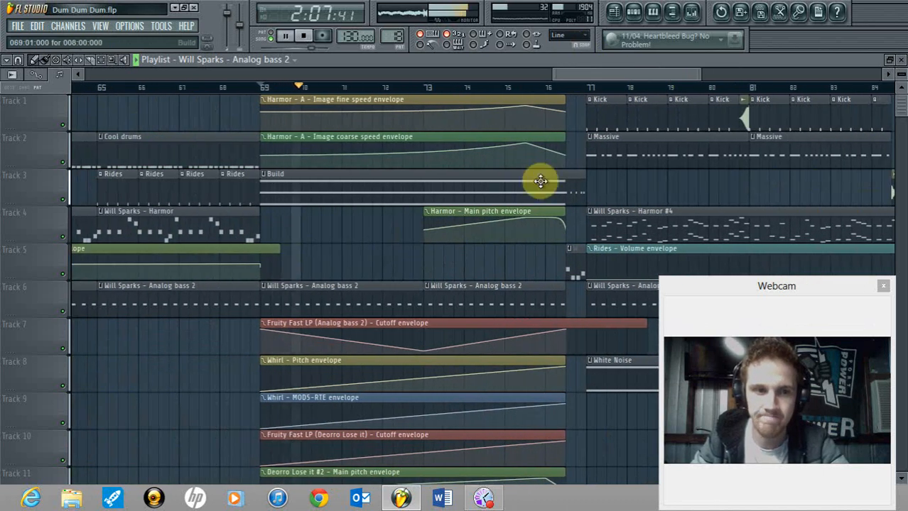
left_click_drag(699, 73, 728, 73)
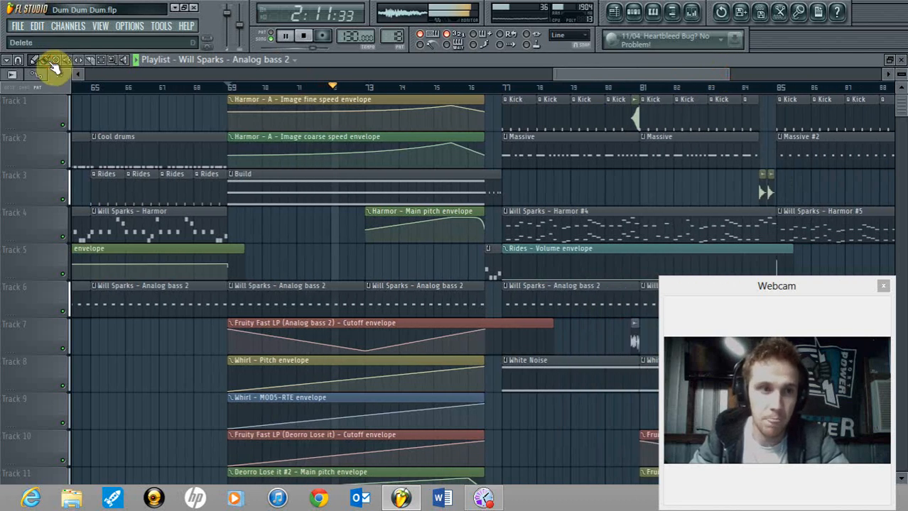
left_click_drag(725, 74, 697, 77)
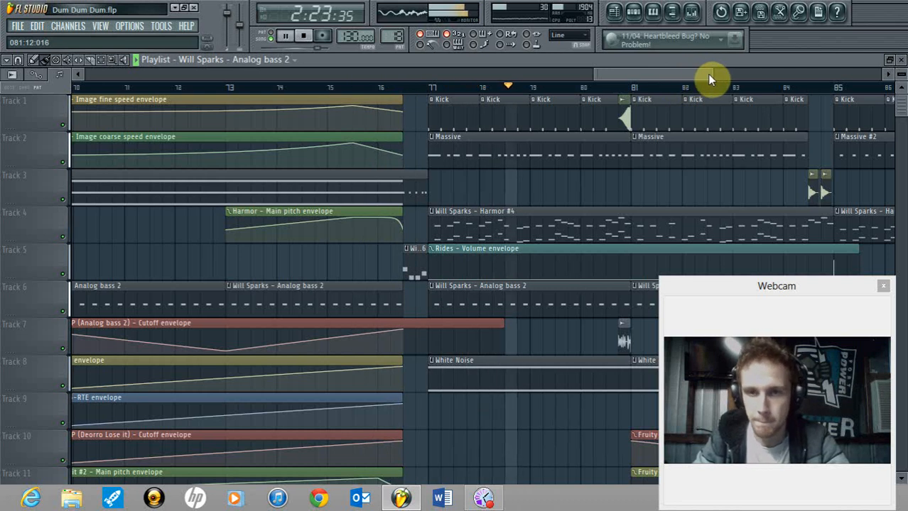
left_click_drag(716, 71, 739, 71)
key("space")
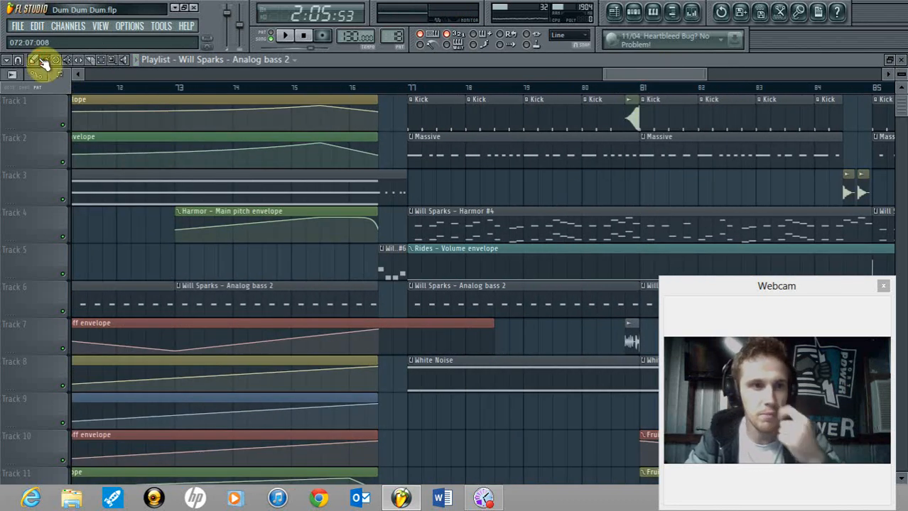
- Select the Will Sparks - Harmor #4 pattern, open its Harmor notes in the piano roll and play the opening of the melody
left_click(521, 245)
left_click(488, 209)
left_click(633, 12)
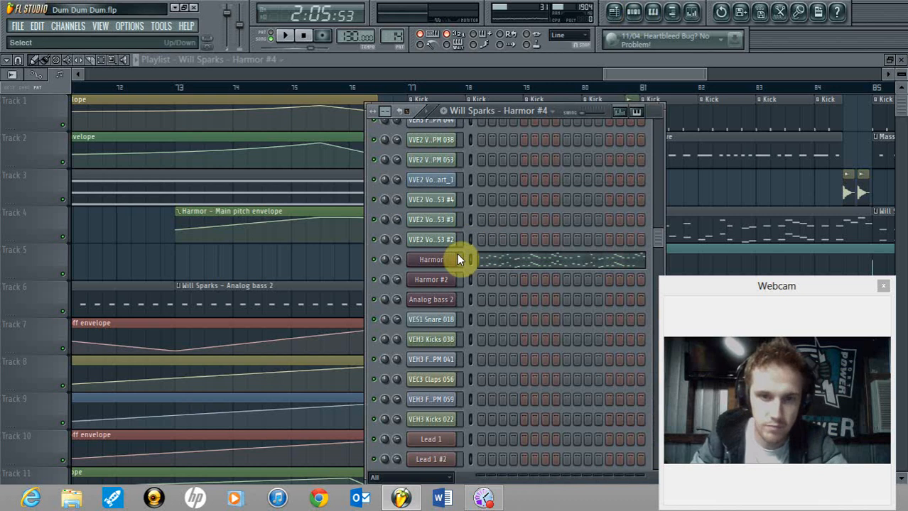
left_click(561, 263)
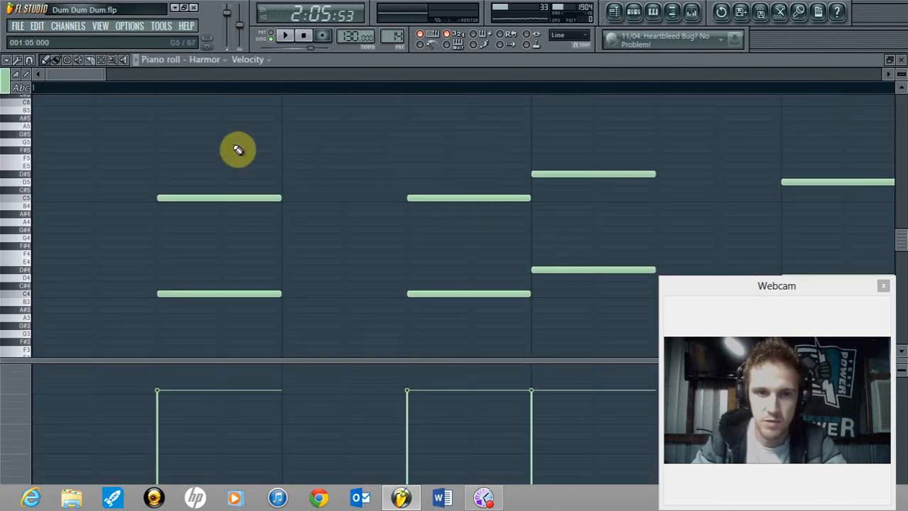
left_click_drag(106, 78, 293, 75)
left_click(284, 35)
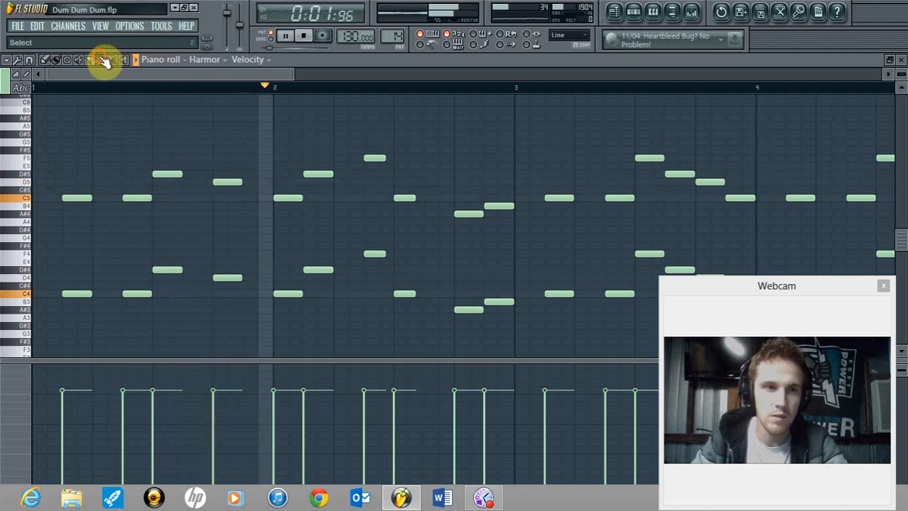
key("space")
left_click(296, 74)
left_click_drag(285, 74, 163, 74)
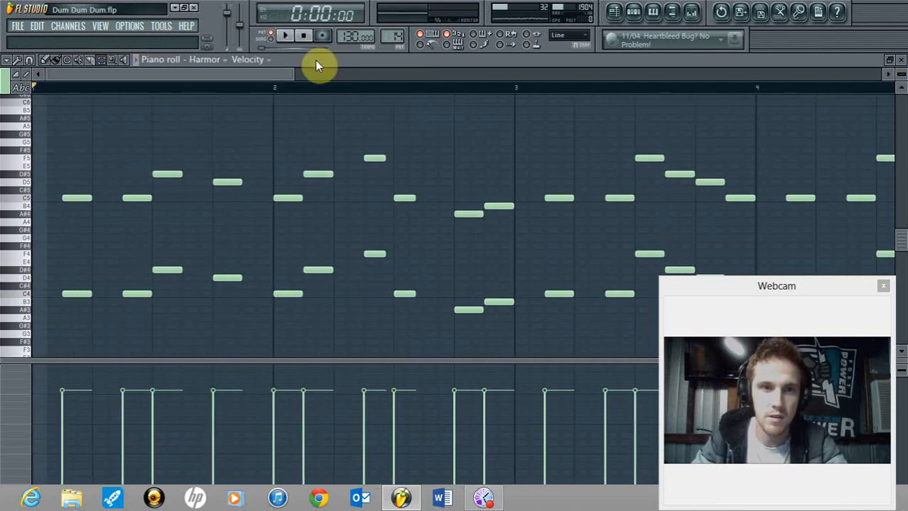
- Delete the lower-octave notes from the Harmor melody and play the drop without them from just before bar 77
left_click_drag(294, 74, 698, 76)
left_click_drag(50, 241, 746, 291)
key("Delete")
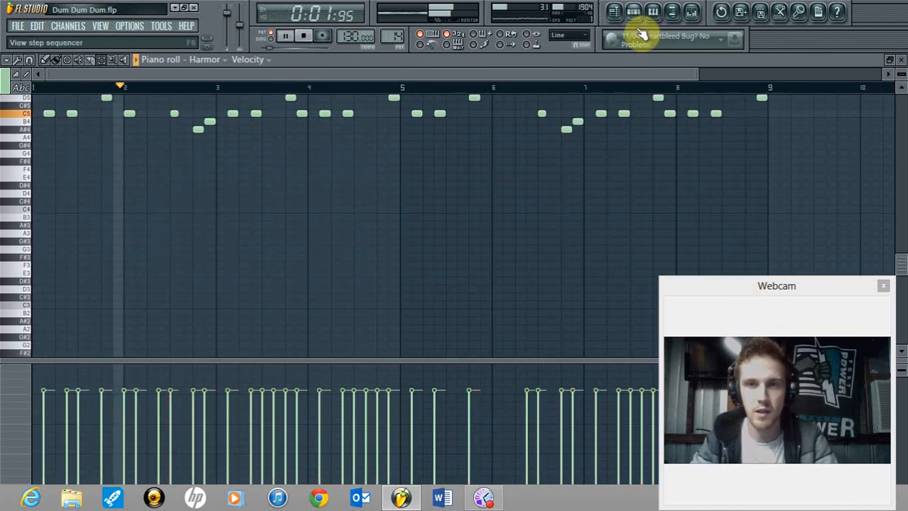
left_click(617, 12)
left_click(385, 88)
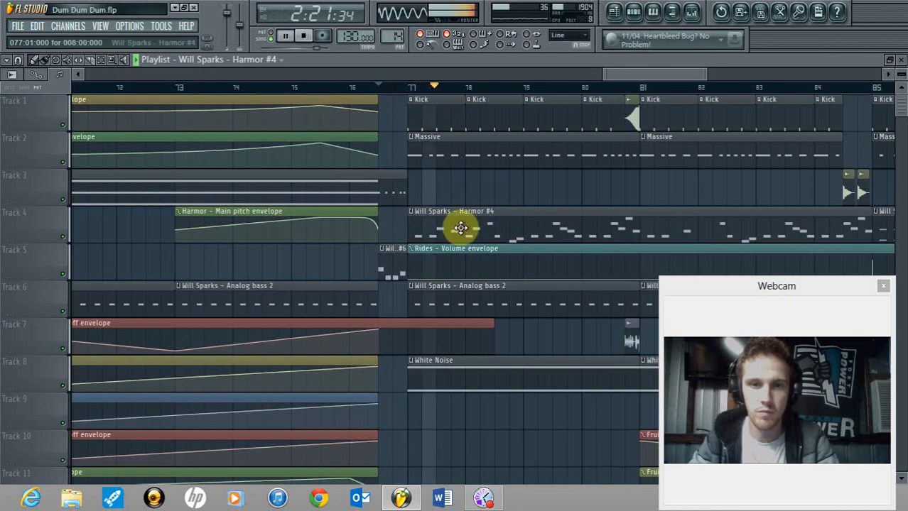
key("space")
- Restore the lower-octave notes of the Harmor melody and replay the drop from just before bar 77
left_click(654, 15)
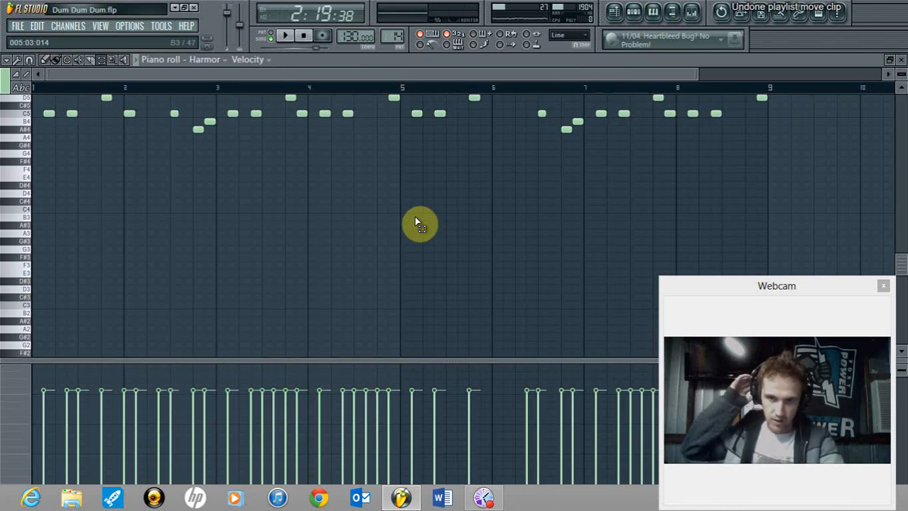
key("ctrl+v")
left_click(900, 60)
key("space")
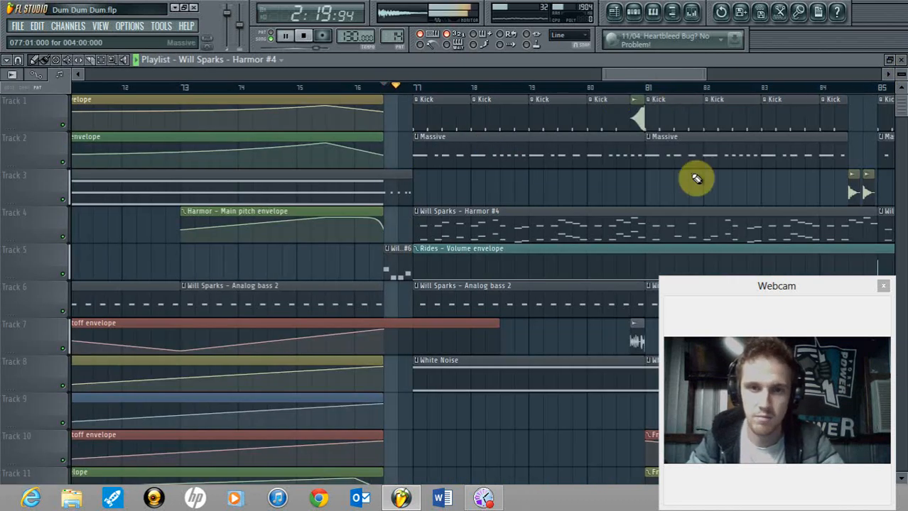
mouse_move(706, 76)
left_mouse_down()
mouse_move(745, 78)
mouse_move(699, 81)
left_mouse_up()
key("space")
- Select the Massive pattern, find its 2 after 1 channel in the channel list and play the pattern
left_click(378, 156)
left_click(633, 16)
left_click(492, 361)
scroll(532, 358, "down", 15)
left_click(283, 34)
left_click_drag(519, 114, 480, 96)
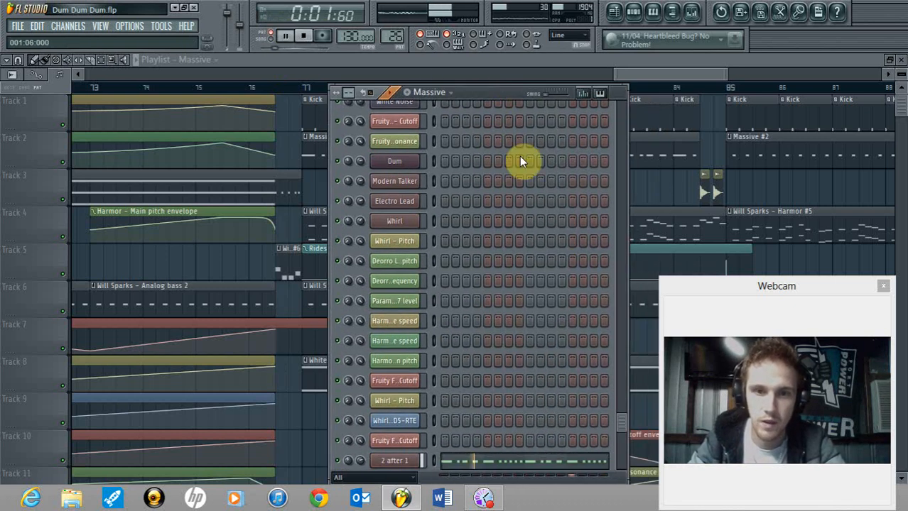
scroll(504, 290, "down", 6)
key("space")
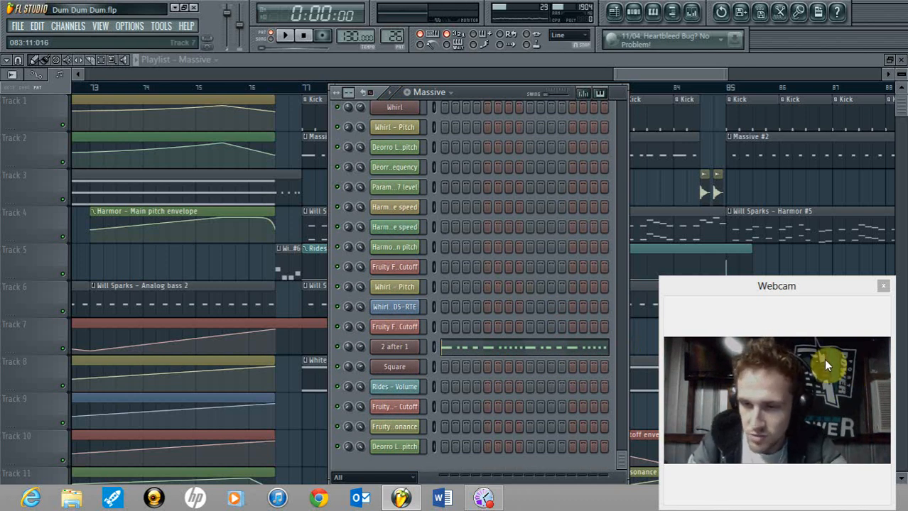
- Select the Massive mixer track and examine its effects chain of Fruity Compressor, Kickstart, iZotope Ozone 5 and Fruity Parametric EQ 2
left_click(692, 13)
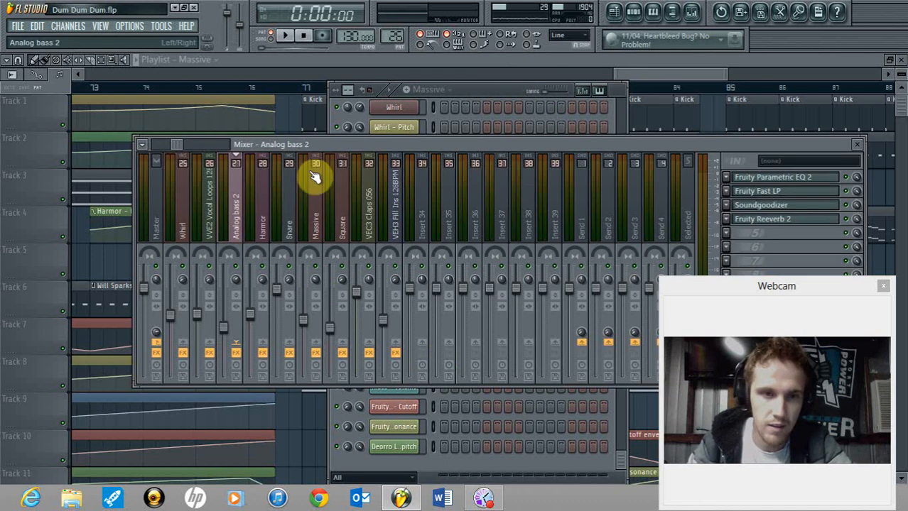
left_click(491, 88)
left_click(332, 213)
left_click(317, 222)
left_click(291, 220)
left_click(314, 217)
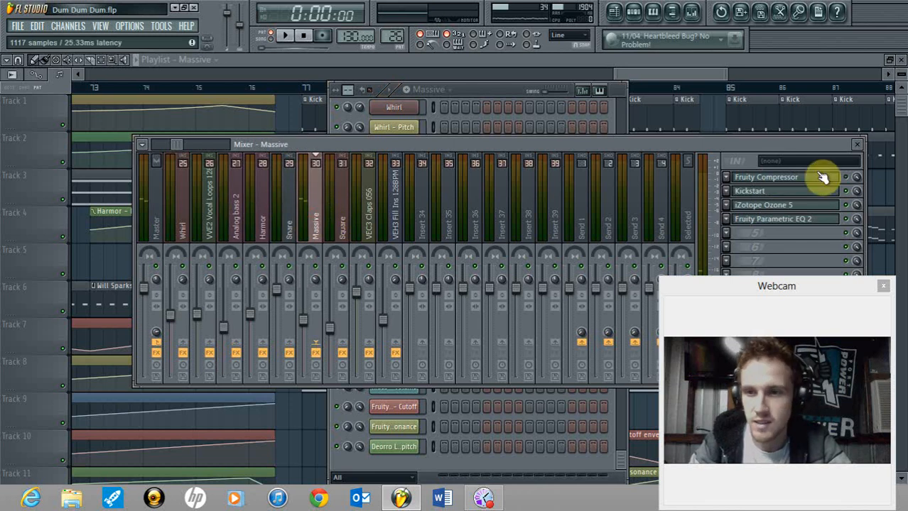
key("F12")
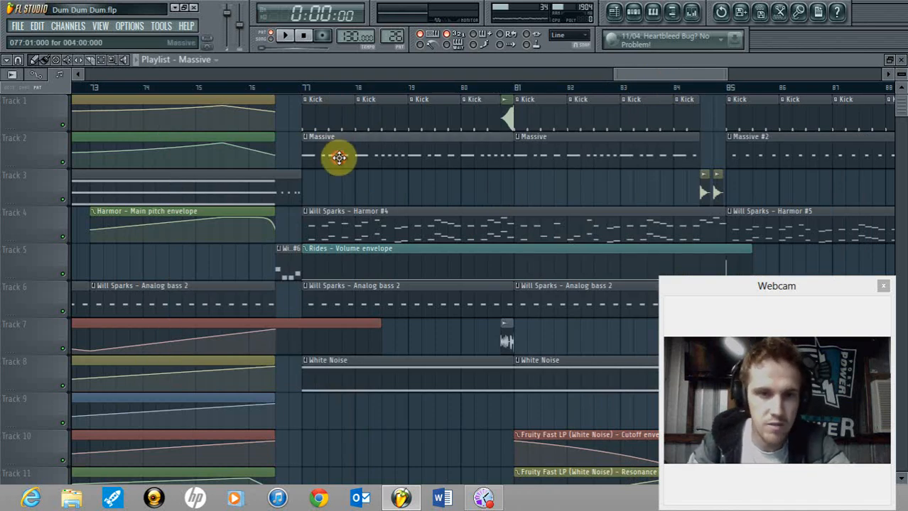
left_click(693, 11)
left_click_drag(805, 290, 820, 318)
left_click_drag(730, 142, 730, 101)
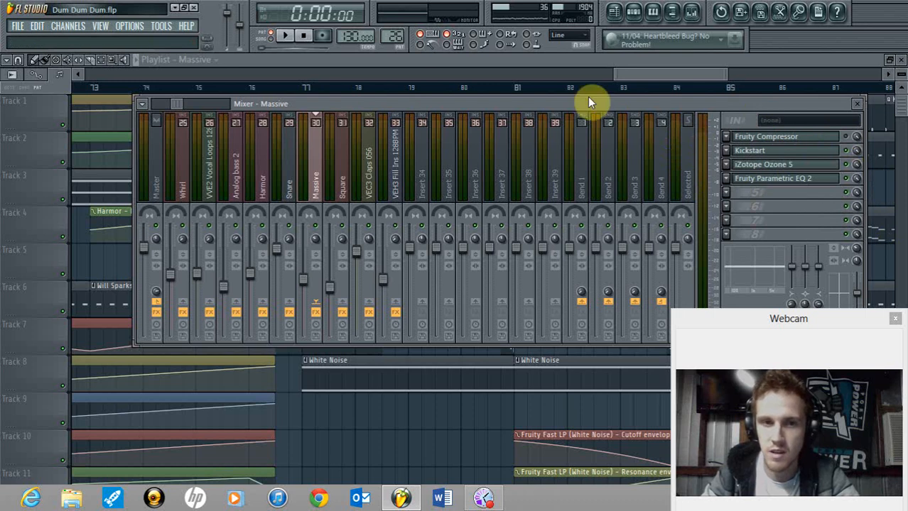
left_click(676, 62)
- Open the Massive synth of the 2 after 1 channel, bring its controls into view and play a test note
left_click(631, 14)
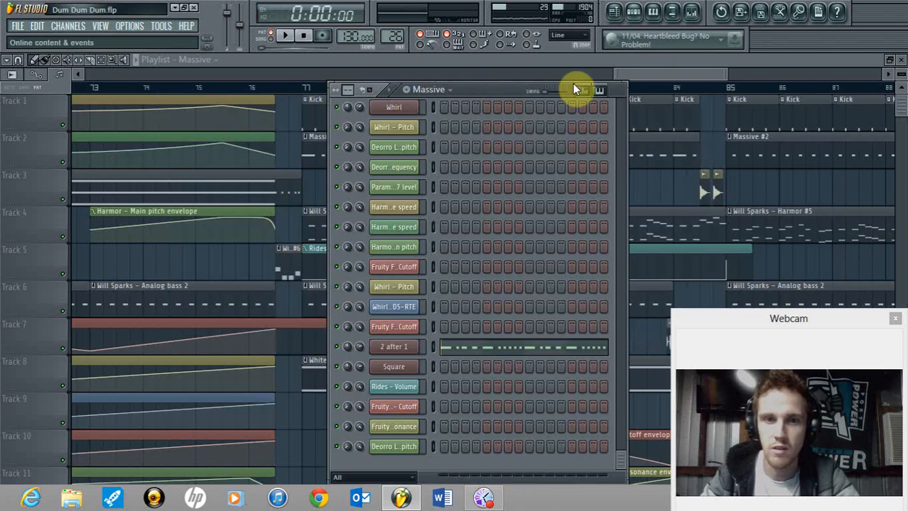
left_click(408, 347)
left_click_drag(578, 93, 500, 93)
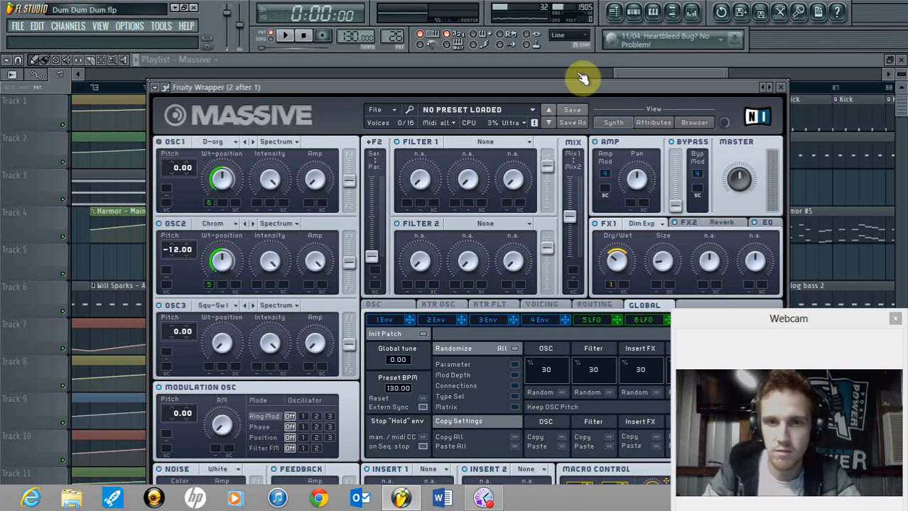
left_click_drag(598, 89, 580, 77)
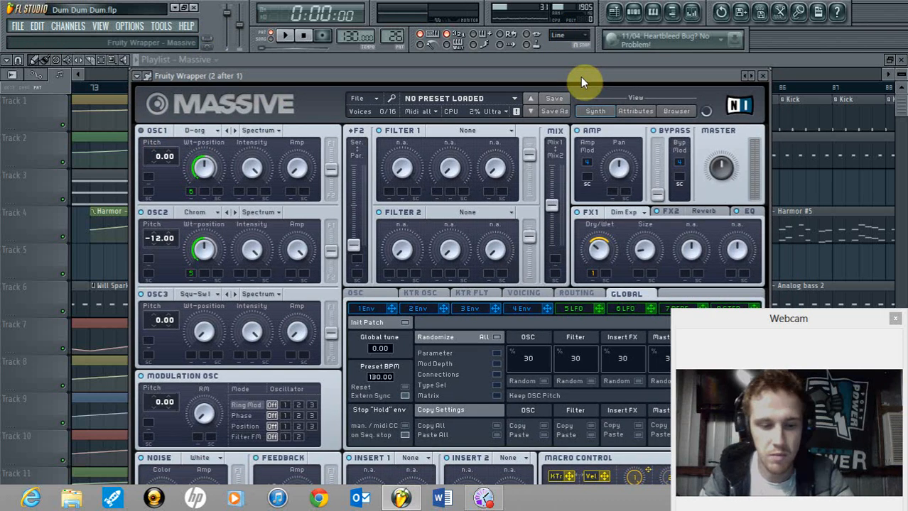
key("b")
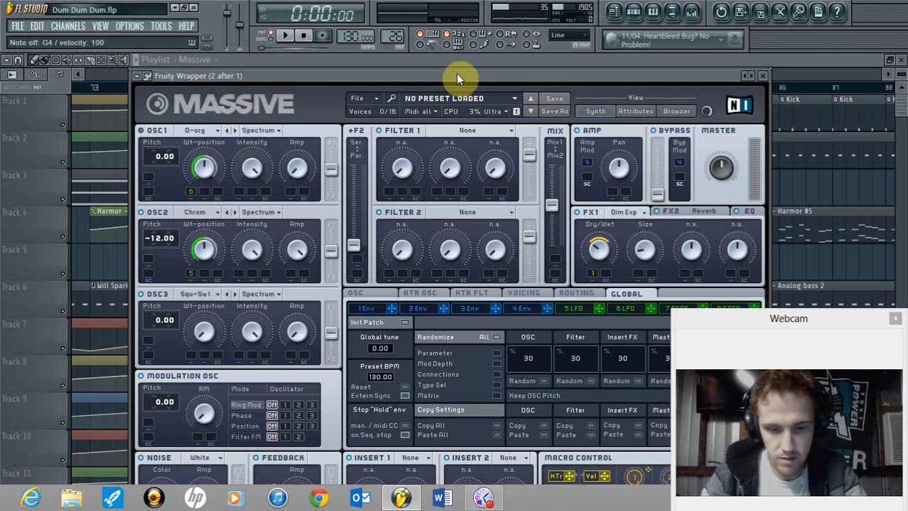
- Bring up the mixer over the synth to check the Massive track again, and return to the playlist
left_click(693, 12)
left_click_drag(706, 106, 730, 147)
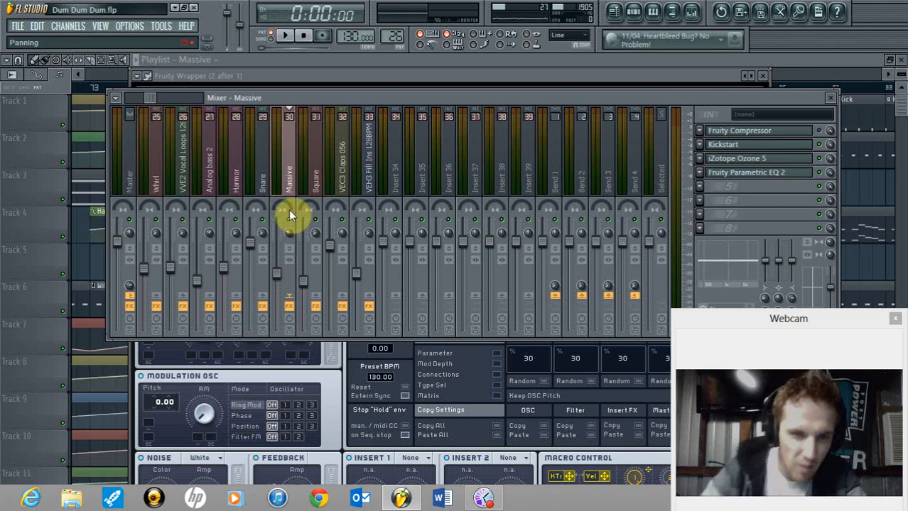
left_click(503, 62)
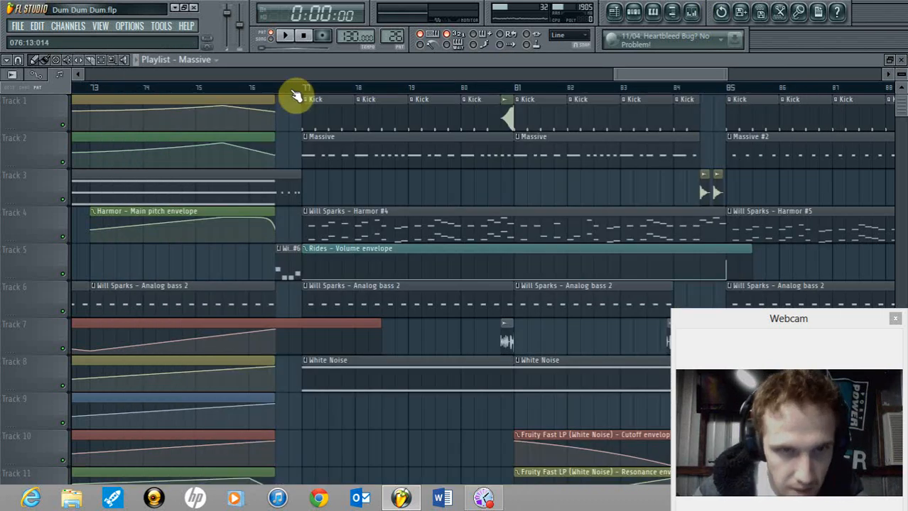
- Delete the Massive clip at bar 77 on Track 2, play the drop without it and undo the deletion
left_click(279, 92)
right_click(345, 158)
key("space")
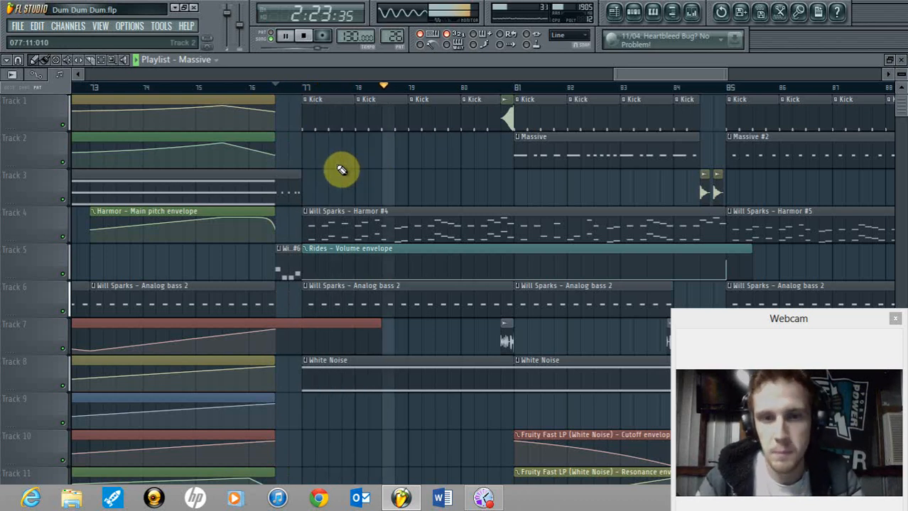
key("space")
key("ctrl+z")
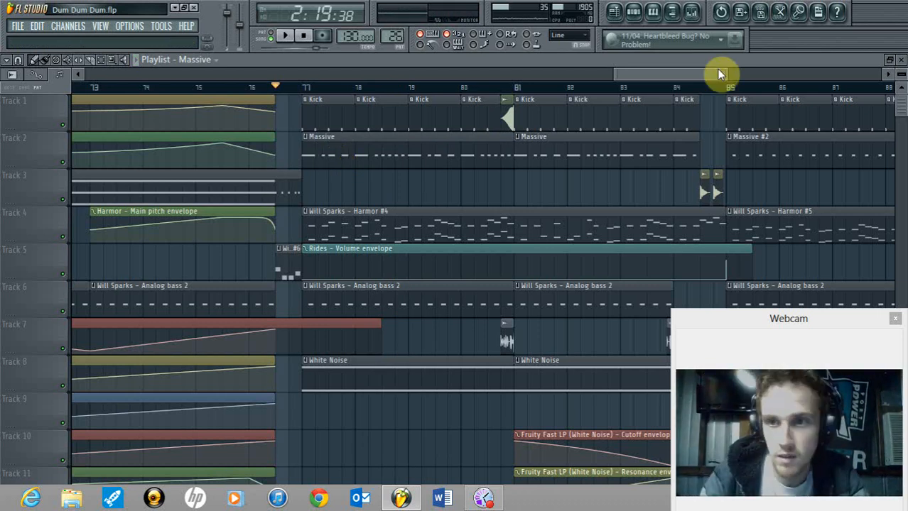
- Play the drop with the Massive clip in place from just before bar 77, showing the arrangement up to about bar 94
left_click_drag(726, 75, 759, 78)
key("space")
key("space")
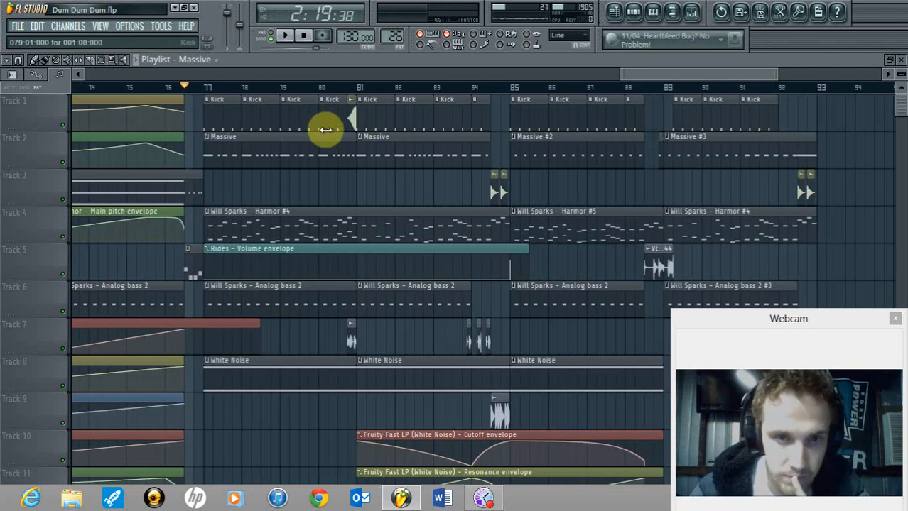
- Check the reversed VEH3 Kicks 038 sample's settings before bar 81 on Track 1 and play it from bar 80
double_click(353, 114)
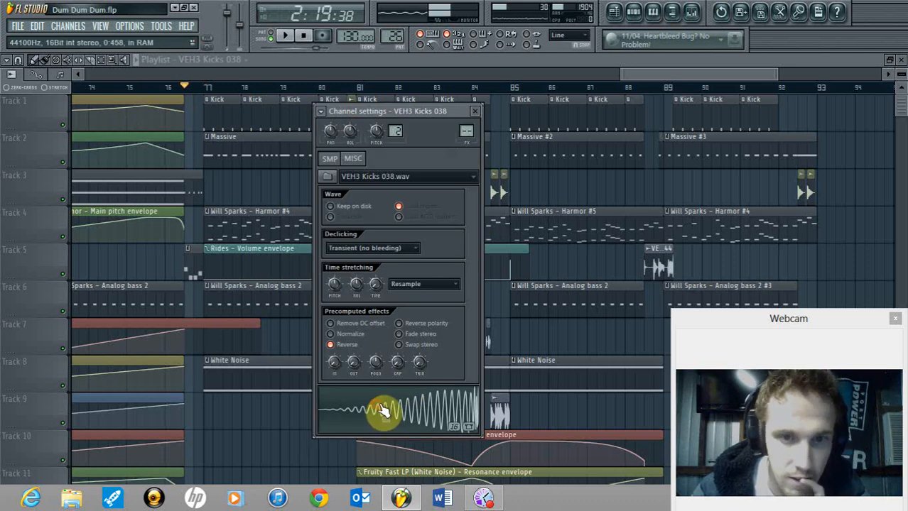
left_click(475, 113)
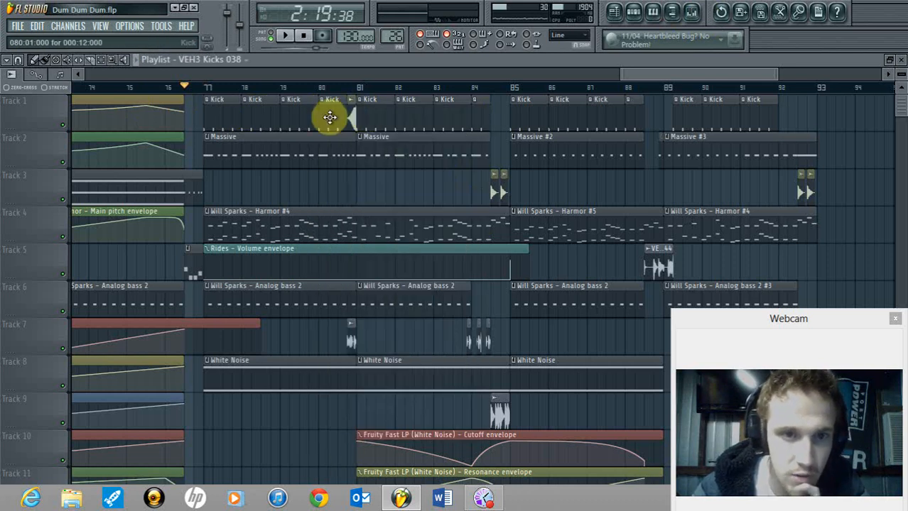
left_click(329, 86)
key("space")
key("space")
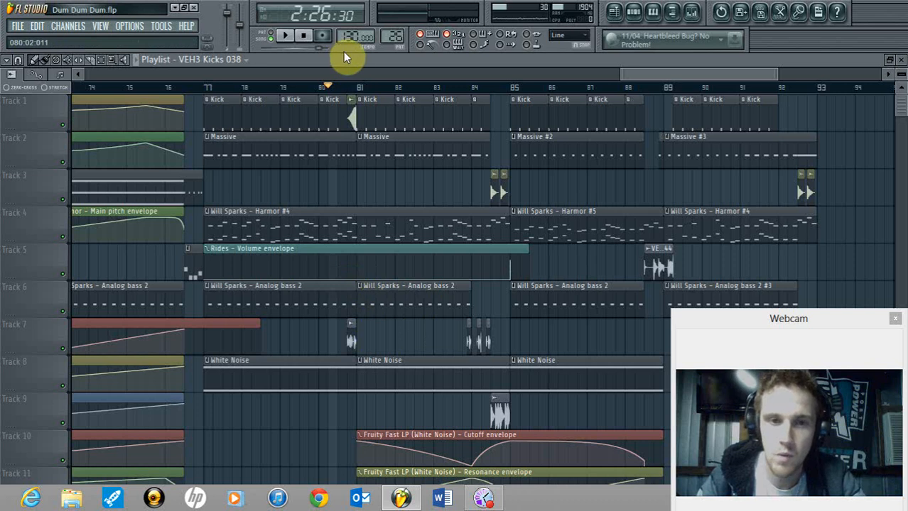
- Inspect the VEH3 Fill Ins 128BPM 041 clip before bar 81 on Track 7 and play the fills leading to bar 85
left_click(349, 344)
left_click(474, 97)
left_click_drag(775, 74, 709, 76)
key("space")
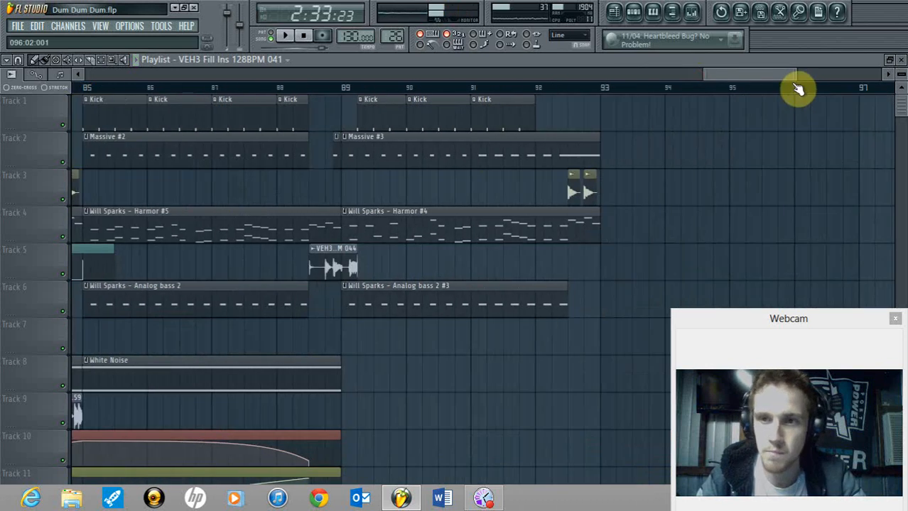
- Show the sample browser and open the VEH3 Fill Ins 128BPM folder
left_click(613, 10)
scroll(67, 85, "up", 1)
left_click(67, 88)
scroll(85, 177, "up", 3)
left_click(91, 173)
left_click(40, 345)
left_click(100, 392)
- Preview several fill samples in the folder, down to VEH3 Fill Ins 128BPM 018
left_click(113, 118)
left_click(112, 141)
key("Down")
key("Down")
key("Down")
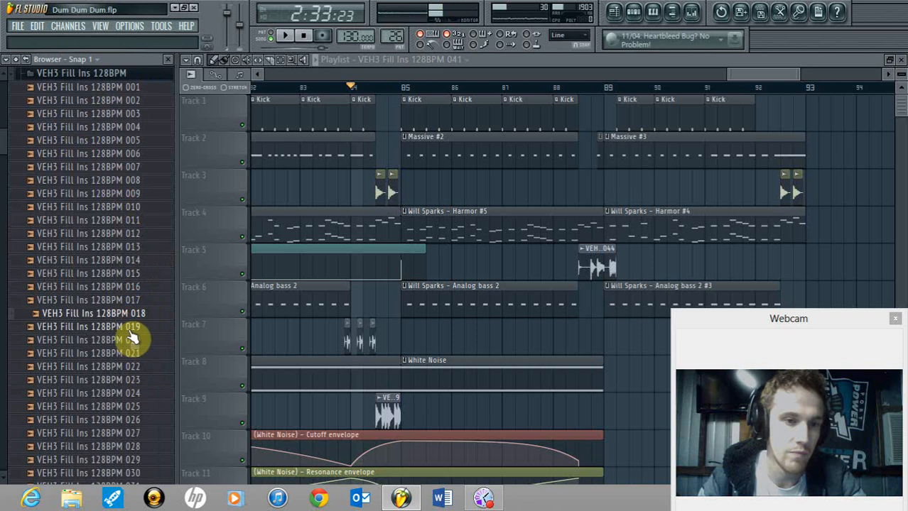
- Go back to the VE House Vol 3 subfolders, reopen VEH3 Fill Ins 128BPM and preview sample 017
left_click(126, 74)
left_click(112, 292)
left_click(102, 279)
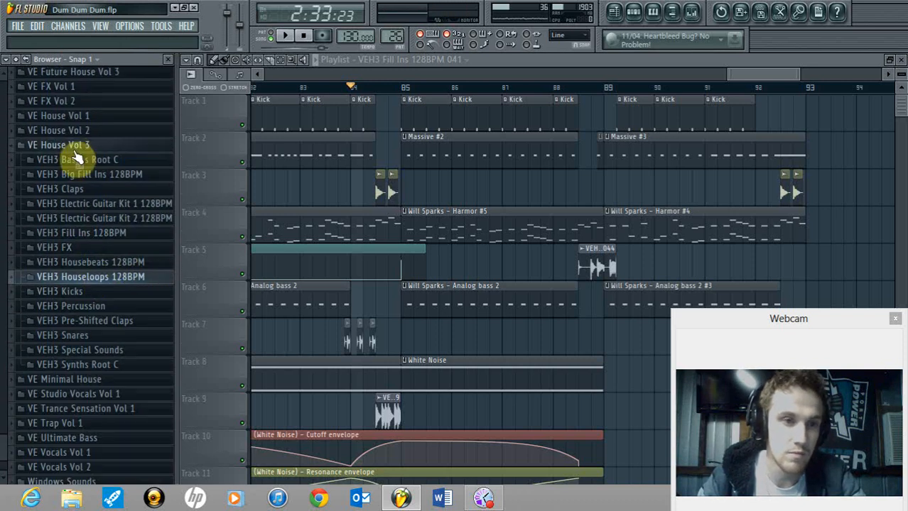
left_click(92, 233)
left_click(108, 301)
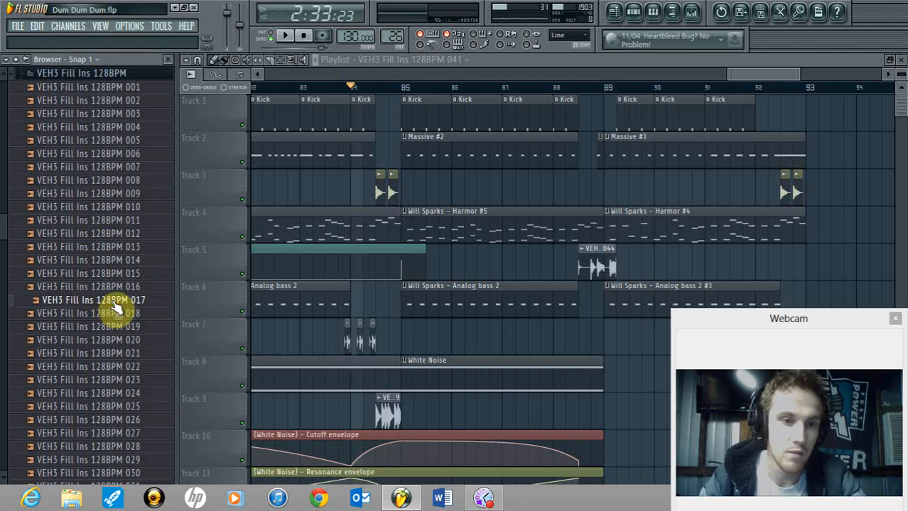
- Place VEH3 Fill Ins 128BPM 017 on Track 7 ending at bar 89, trim its start, cut the overlapping middle from the 044 fill and play the result
left_click_drag(116, 305, 603, 339)
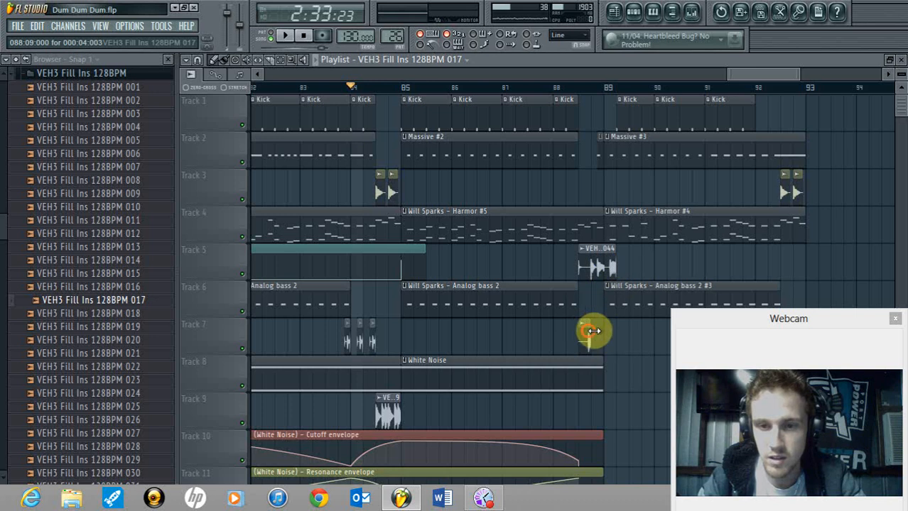
left_click_drag(800, 70, 778, 81)
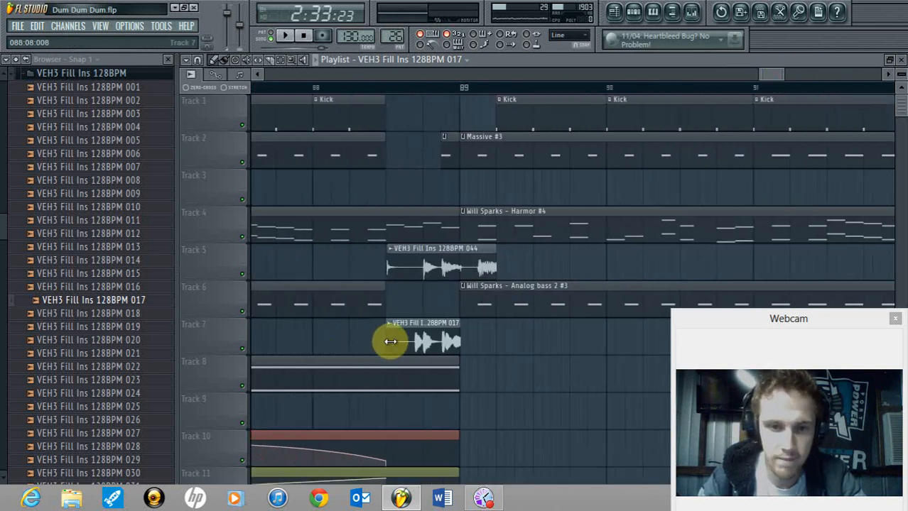
left_click_drag(389, 340, 429, 340)
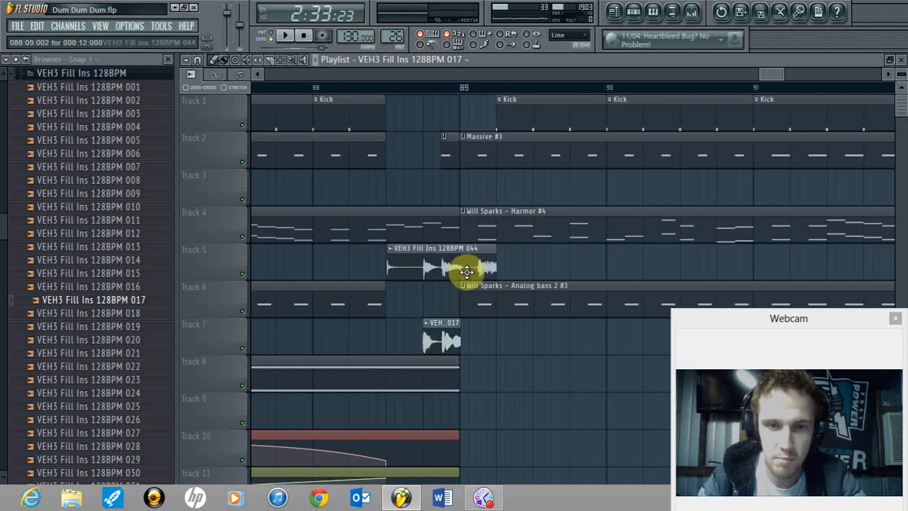
left_click_drag(469, 264, 495, 263)
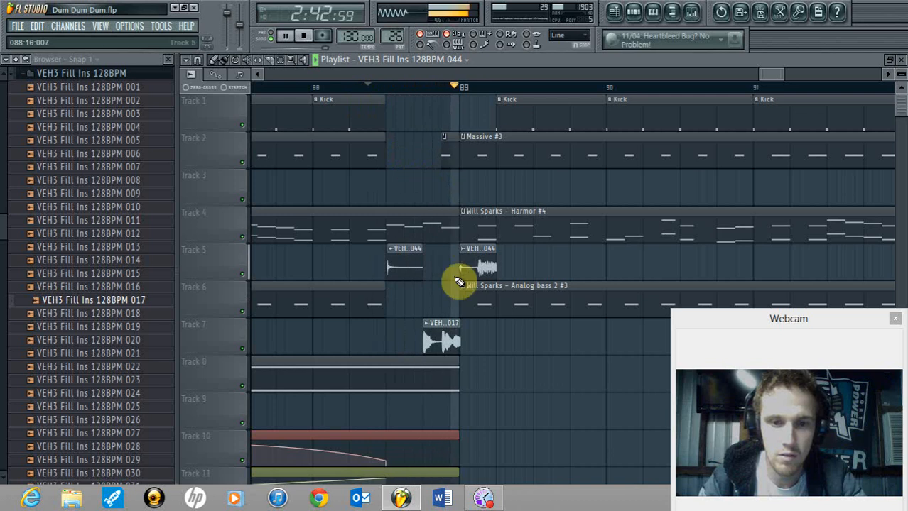
key("space")
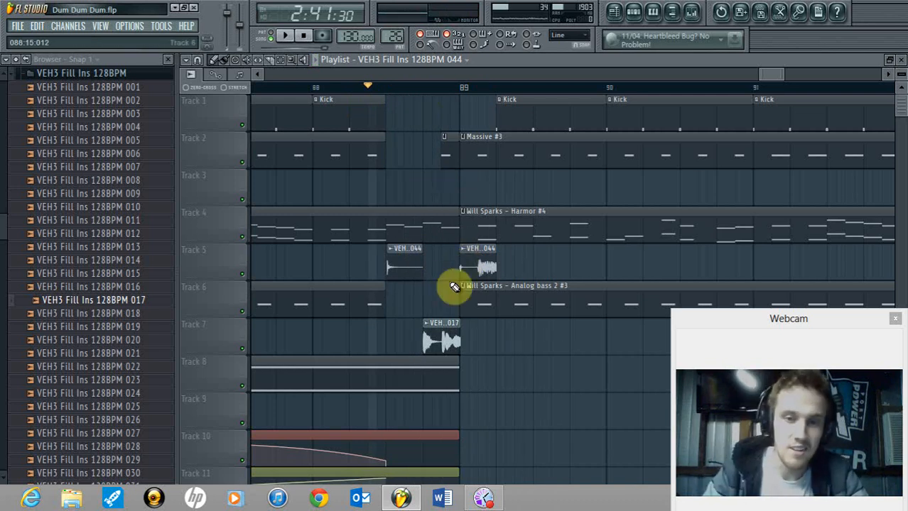
- Open the channel settings of VEH3 Fill Ins 128BPM 017 and play the combined fill
double_click(491, 255)
double_click(441, 335)
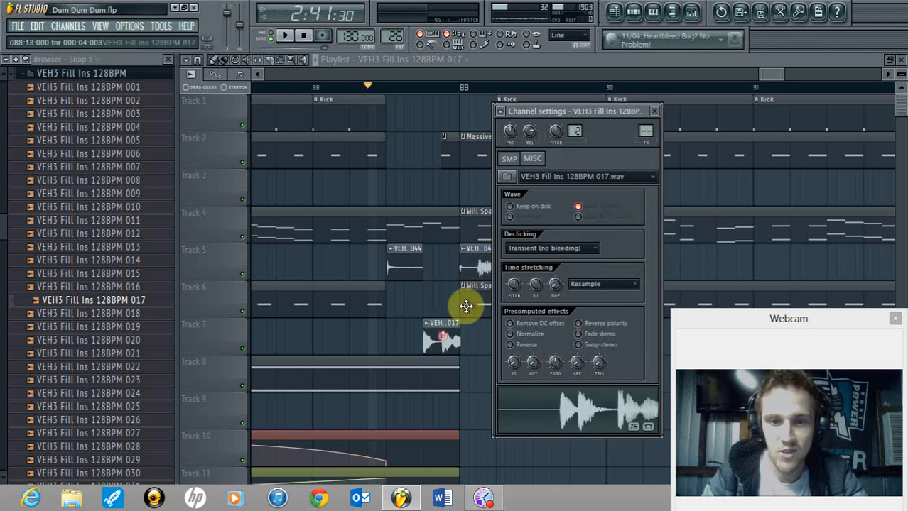
key("space")
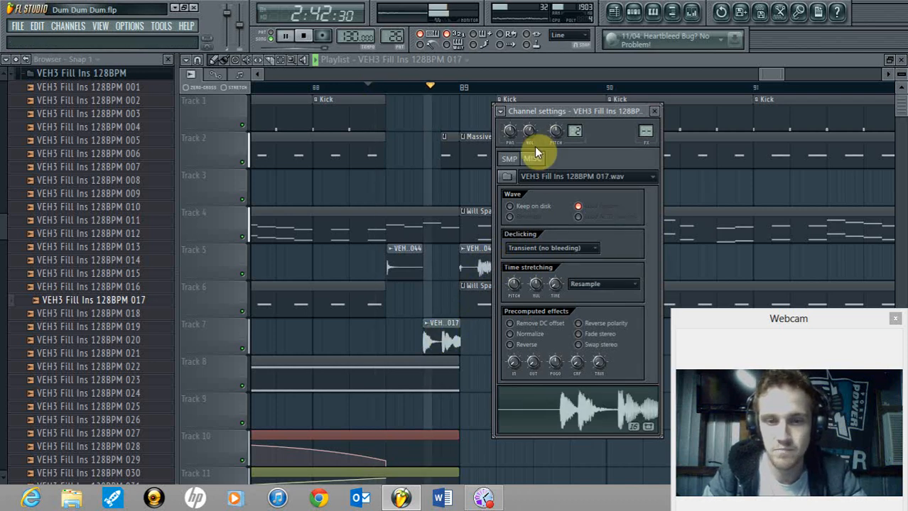
key("space")
- Restore the missing middle of the 044 fill on Track 5, delete the 017 clip from Track 7 and replay the fill
left_click(471, 263)
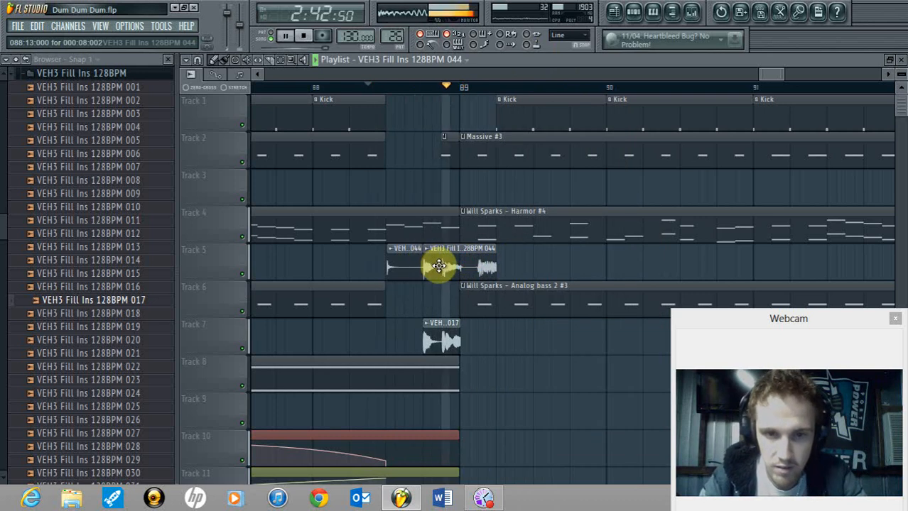
key("space")
right_click(444, 342)
key("space")
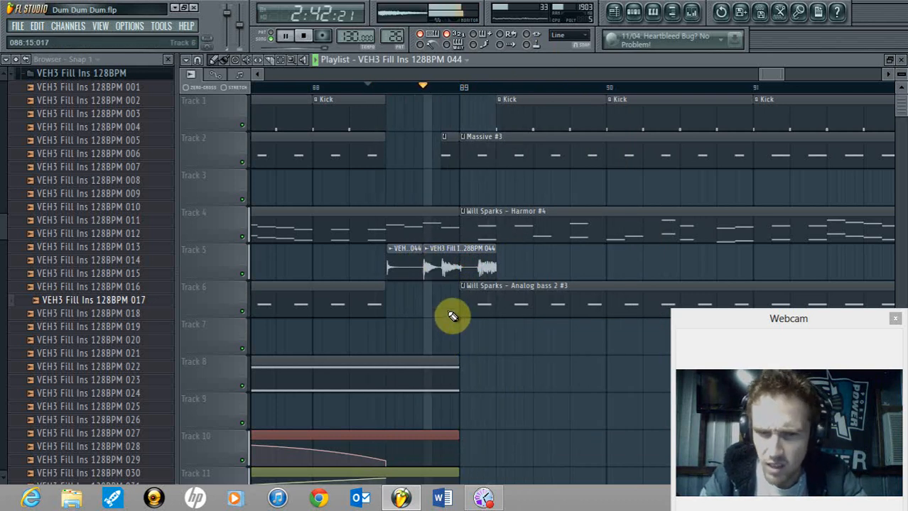
key("space")
left_click(145, 304)
key("space")
key("space")
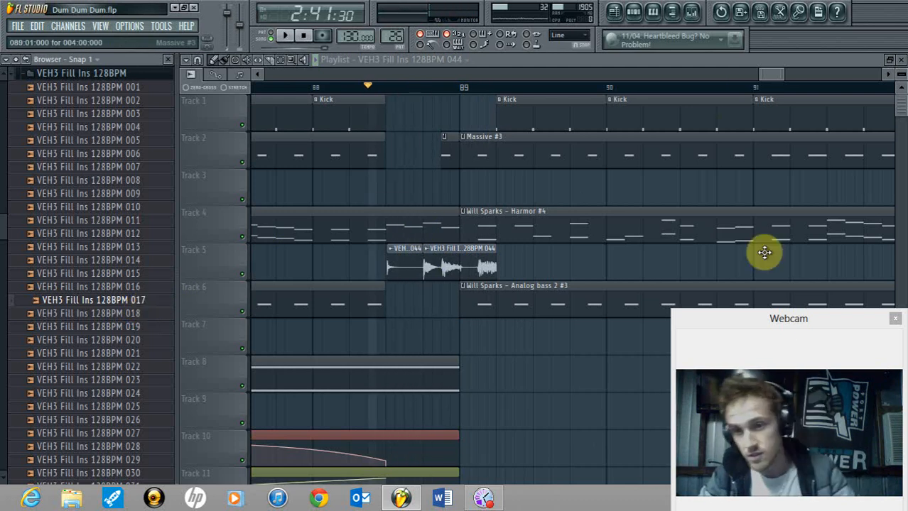
- Hide the sample browser and set the playback position to bar 61, where the Cool drums clips start
left_click(167, 59)
left_click_drag(725, 74, 630, 76)
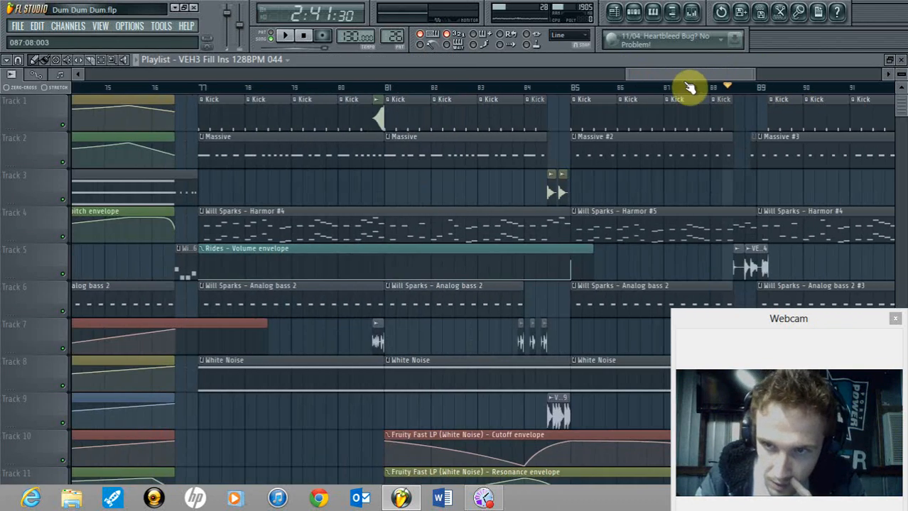
left_click_drag(699, 74, 724, 79)
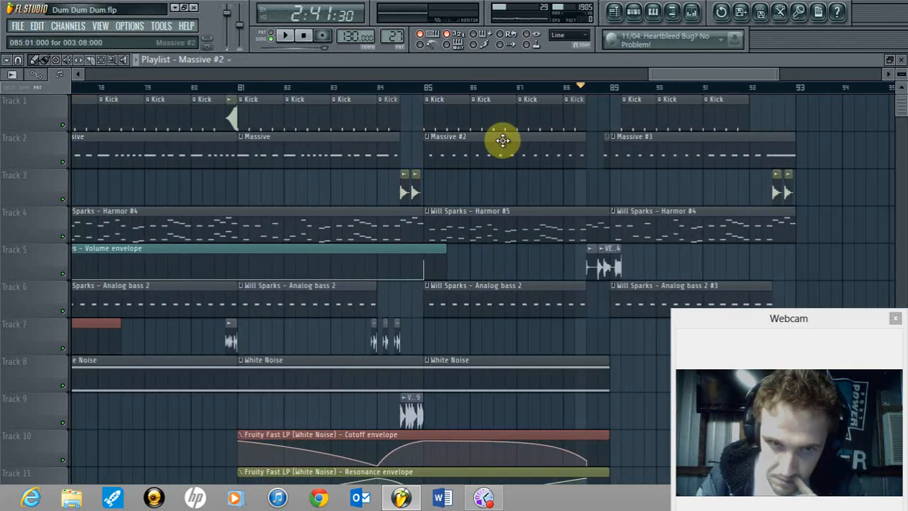
scroll(481, 291, "down", 3)
scroll(483, 294, "up", 3)
left_click_drag(659, 73, 529, 74)
left_click(311, 86)
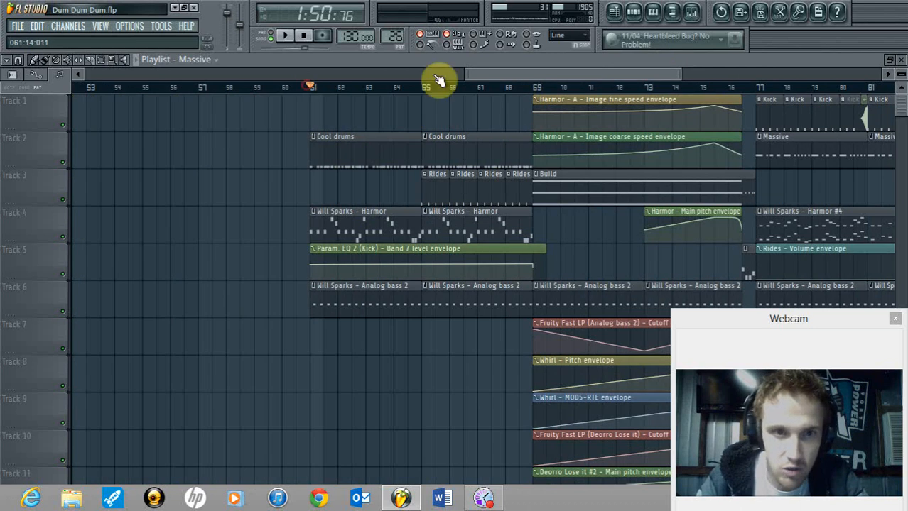
- Look over the mixer tracks and return to the playlist section from bar 61
left_click(690, 12)
left_click_drag(152, 96, 140, 100)
left_click(533, 74)
mouse_move(670, 71)
left_mouse_down()
mouse_move(735, 84)
mouse_move(672, 74)
left_mouse_up()
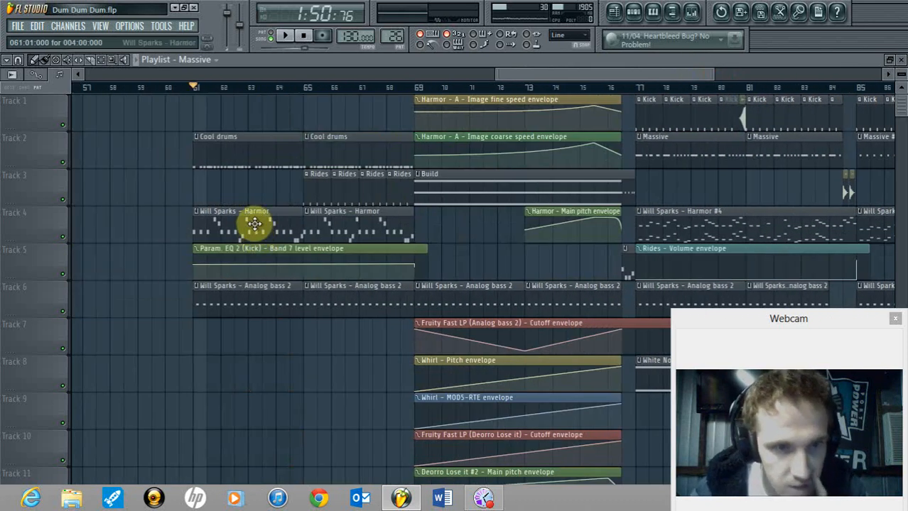
left_click(692, 13)
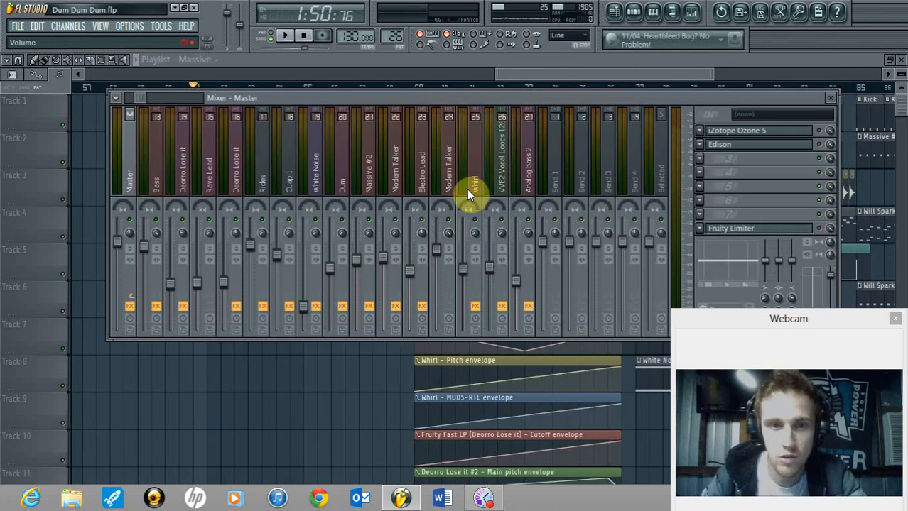
left_click(582, 74)
- Set the playback position to the start of the drop at bar 77 and show its arrangement
left_click_drag(711, 75, 643, 75)
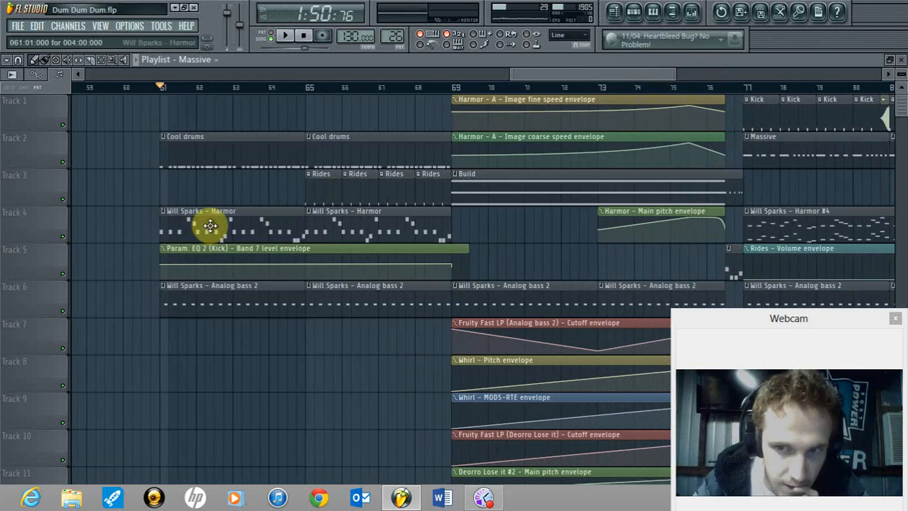
left_click_drag(668, 74, 718, 73)
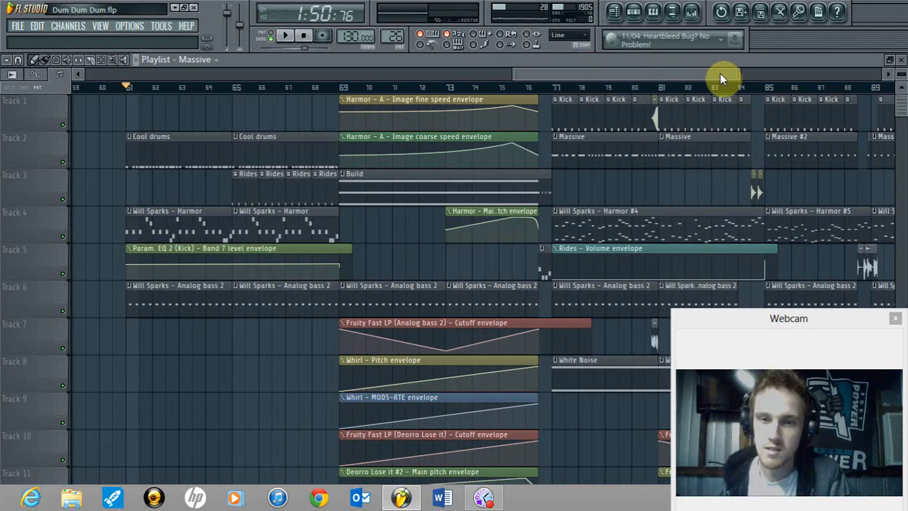
left_click_drag(718, 73, 693, 78)
left_click(561, 86)
left_click_drag(730, 74, 716, 119)
left_click_drag(727, 73, 665, 72)
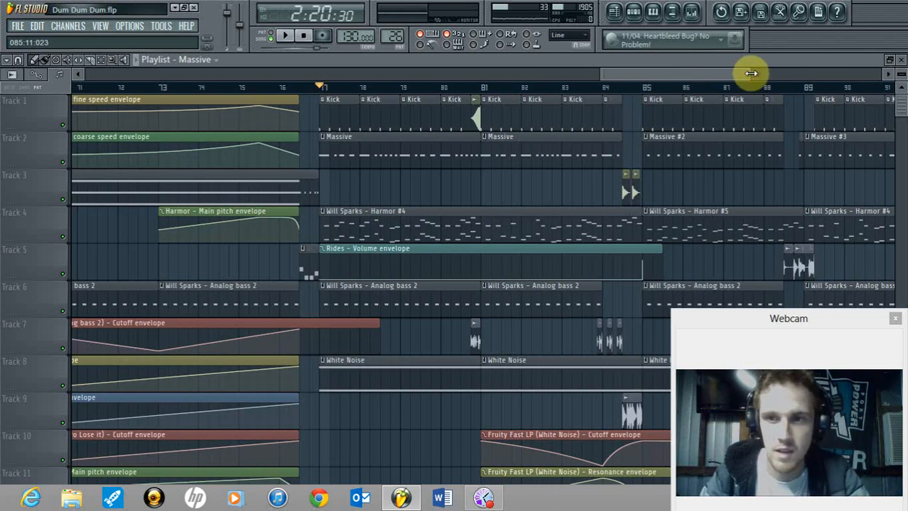
- Paint four Kick clips on Track 1 in the empty area from bar 95 to bar 99
left_click(351, 119)
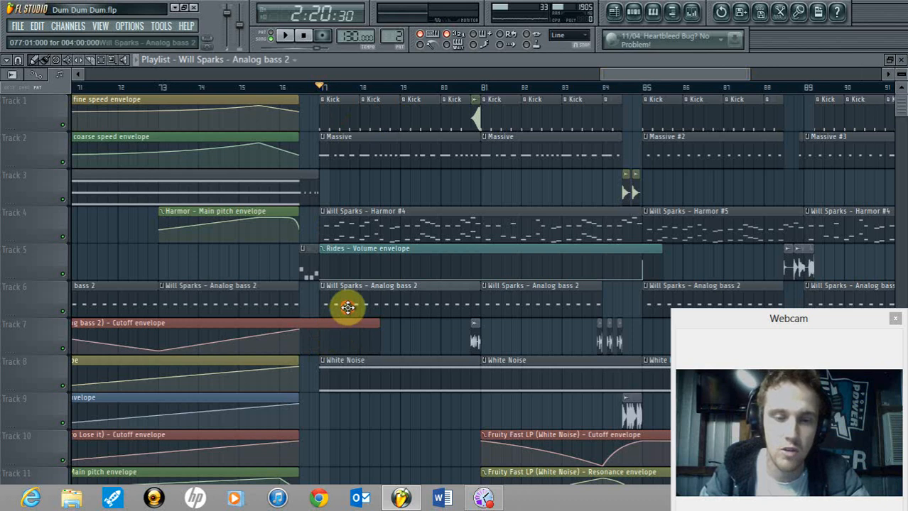
left_click_drag(690, 78, 689, 79)
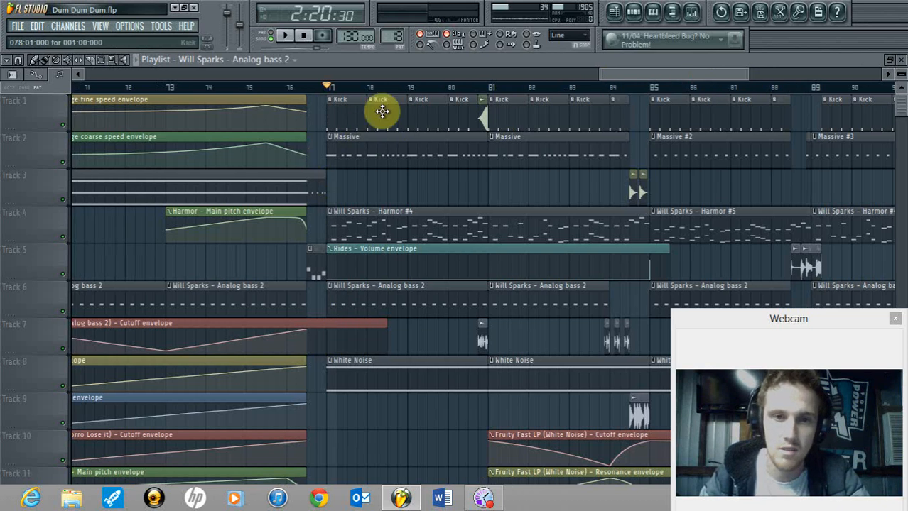
left_click(47, 60)
left_click_drag(628, 79, 724, 91)
left_click_drag(576, 116, 689, 122)
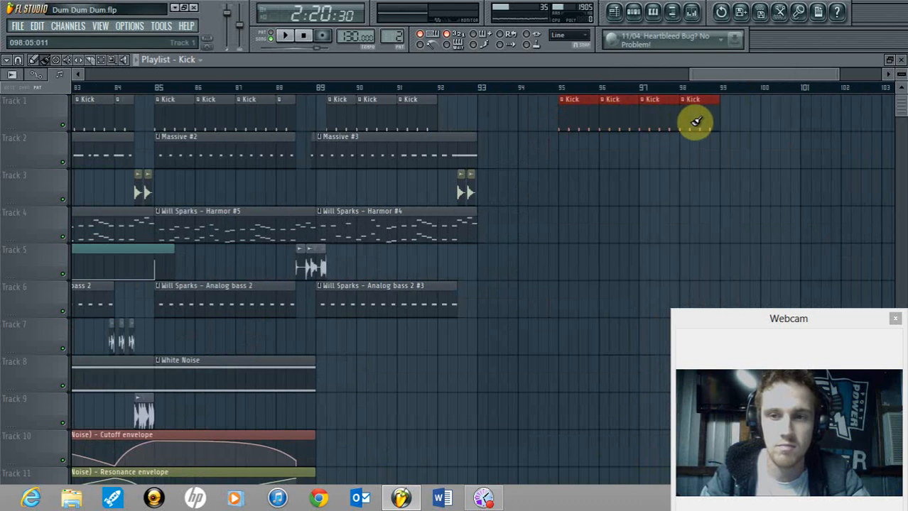
- Place a Will Sparks - Analog bass 2 clip on Track 2 under the new kicks at bar 95 and play both
left_click(561, 154)
left_click_drag(676, 148, 732, 148)
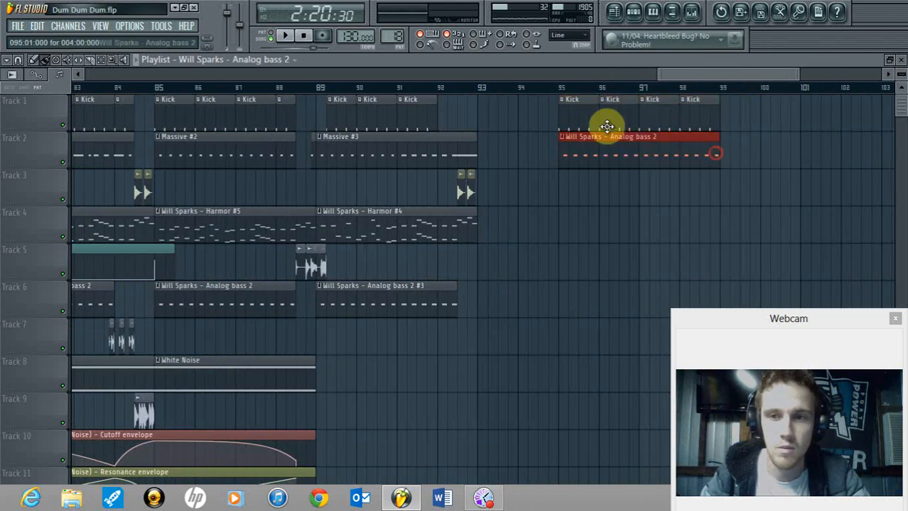
left_click(566, 88)
key("space")
key("space")
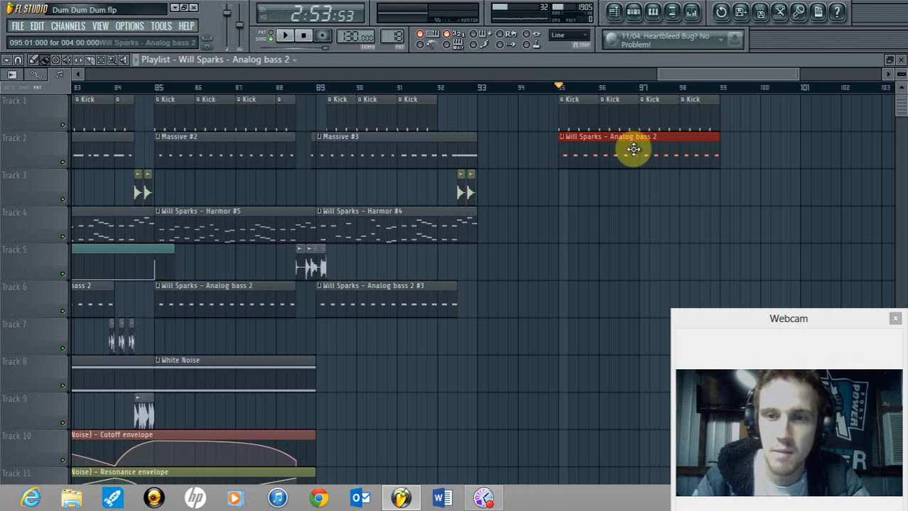
- Delete the demo Analog bass 2 and Kick clips from bars 95 to 99
left_click_drag(799, 73, 776, 79)
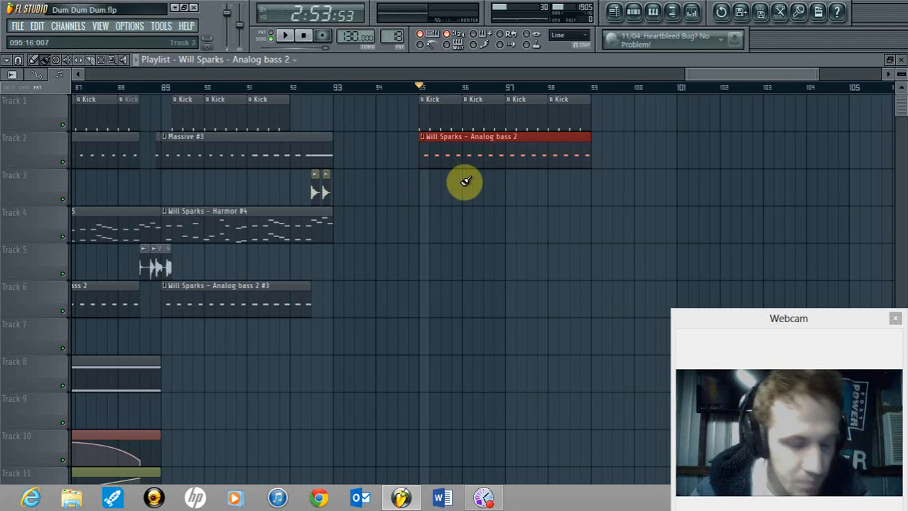
right_click(559, 165)
right_click(577, 115)
- Review the arrangement and lower tracks, set the playback position to bar 61 and examine the build-up envelopes before the drop
left_click_drag(721, 74, 611, 78)
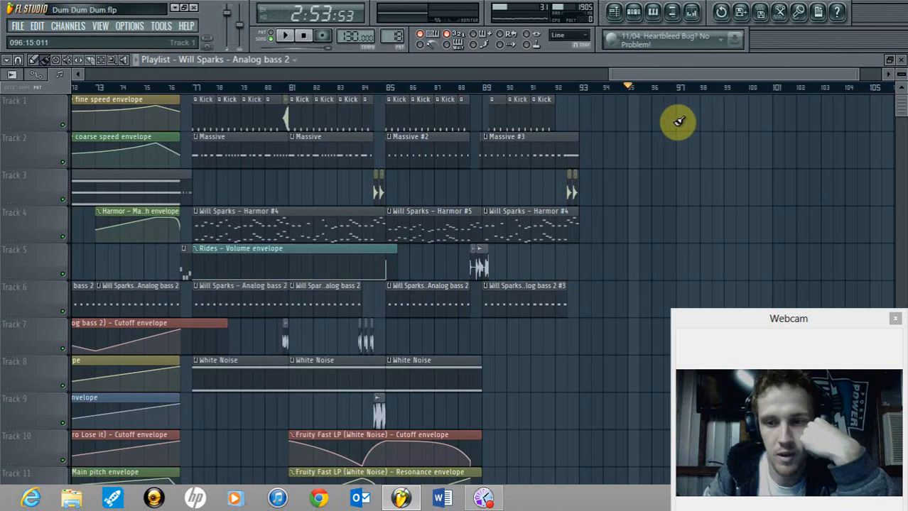
left_click_drag(825, 75, 767, 72)
scroll(483, 279, "down", 4)
scroll(527, 263, "down", 2)
scroll(527, 263, "up", 6)
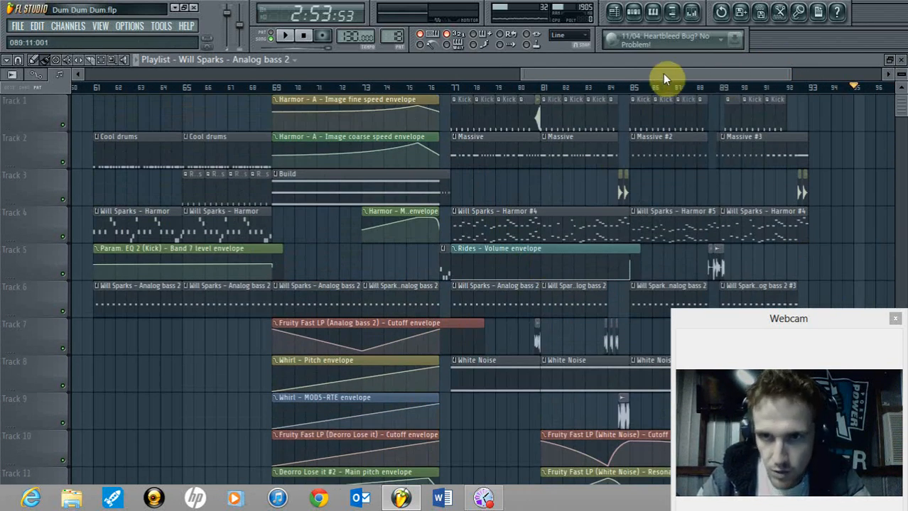
mouse_move(520, 76)
left_mouse_down()
mouse_move(503, 75)
mouse_move(527, 77)
left_mouse_up()
left_click(176, 85)
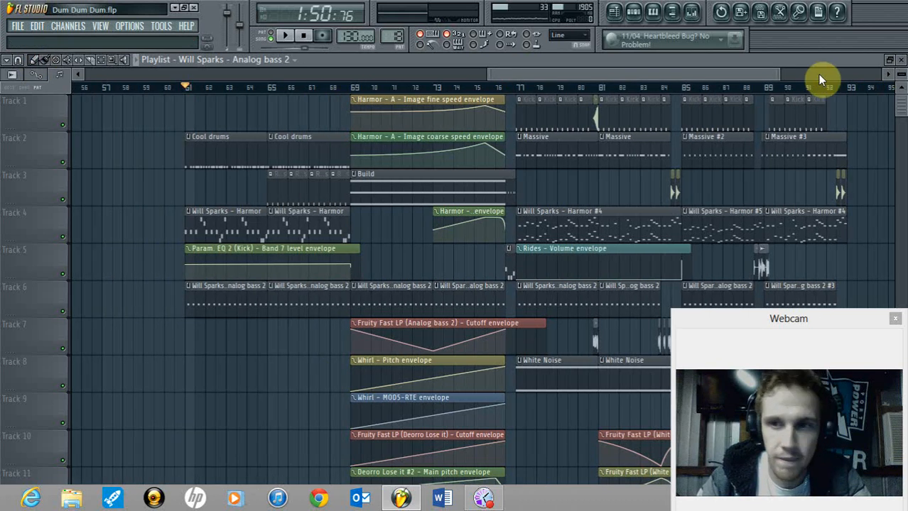
left_click_drag(781, 74, 689, 80)
scroll(523, 344, "down", 3)
scroll(522, 337, "up", 3)
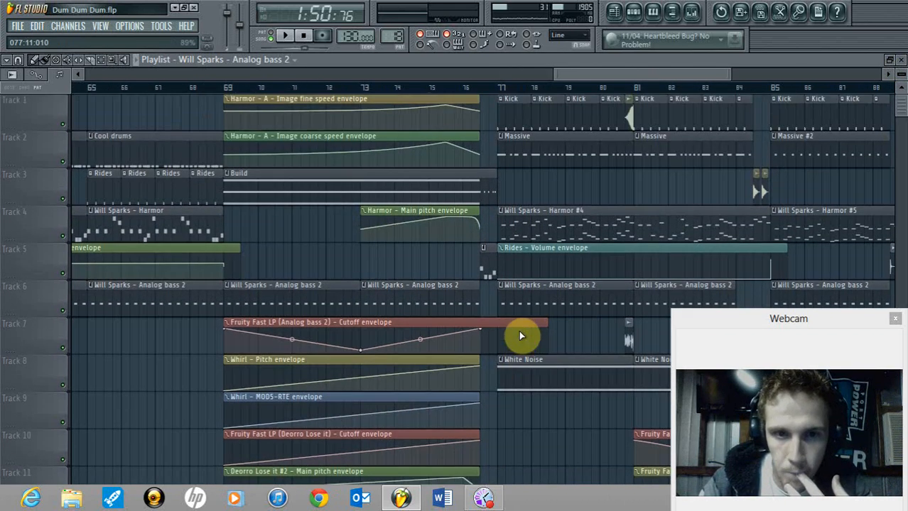
- Play the arrangement from bar 61 through the build-up into the drop at bar 77 and stop playback
left_click_drag(729, 70, 772, 92)
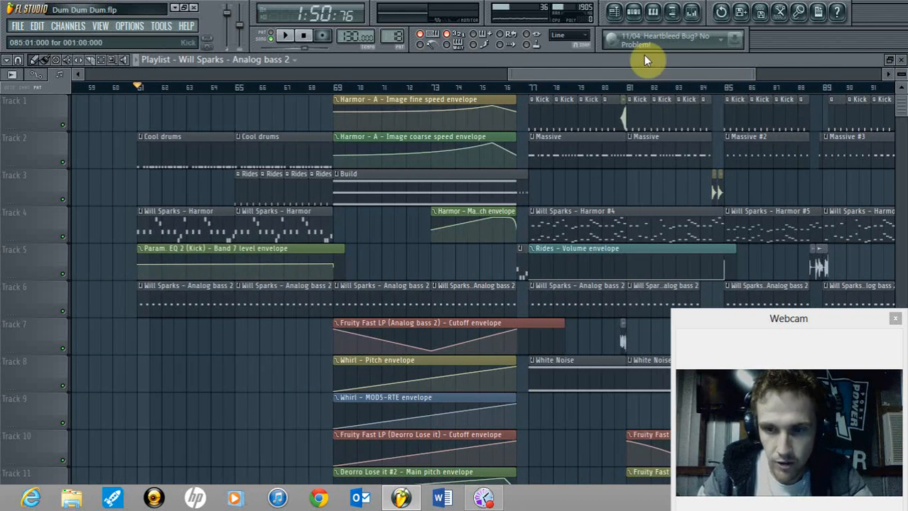
mouse_move(613, 79)
left_mouse_down()
mouse_move(640, 74)
mouse_move(629, 74)
left_mouse_up()
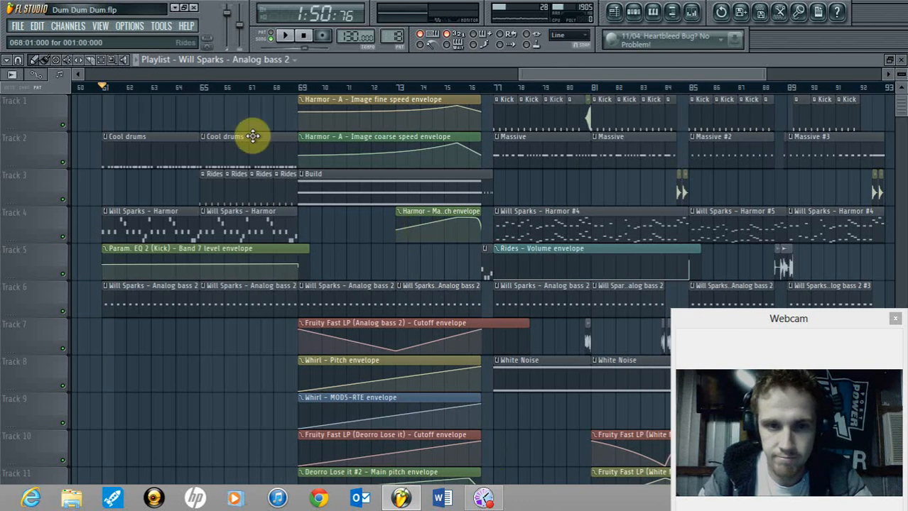
left_click_drag(763, 72, 709, 71)
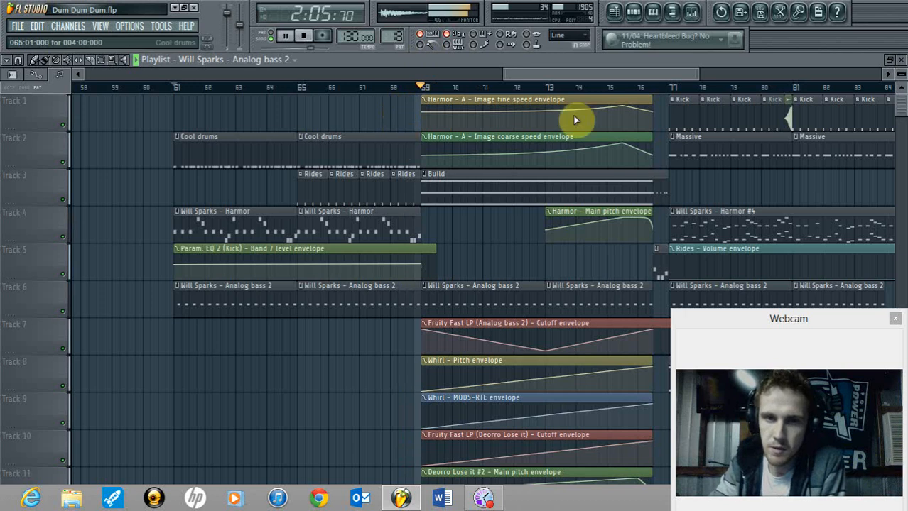
left_click_drag(694, 75, 772, 94)
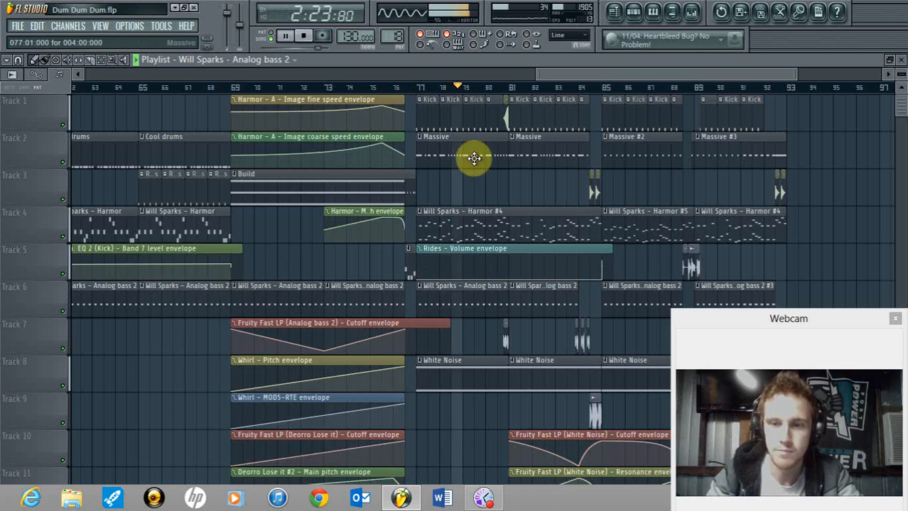
left_click(306, 36)
left_click(304, 35)
- Start opening another project and save the changes to Dum Dum Dum.flp
left_click(16, 27)
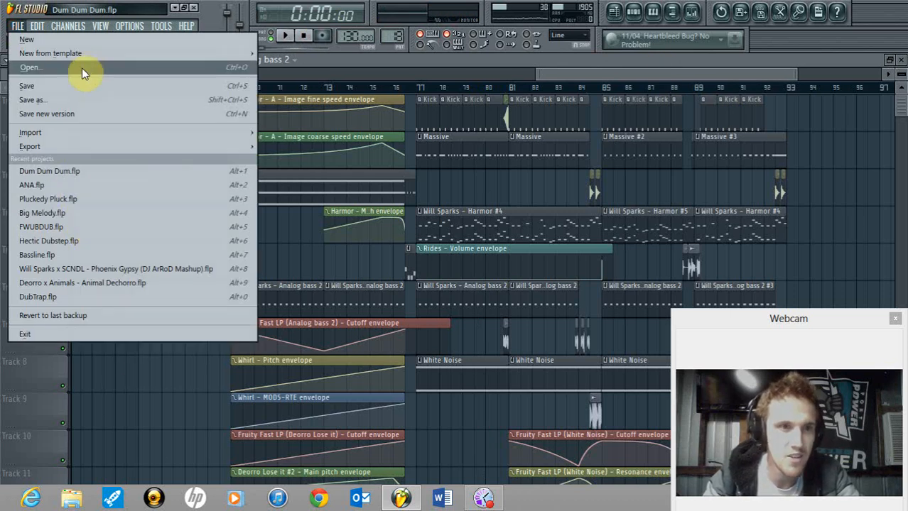
left_click(38, 69)
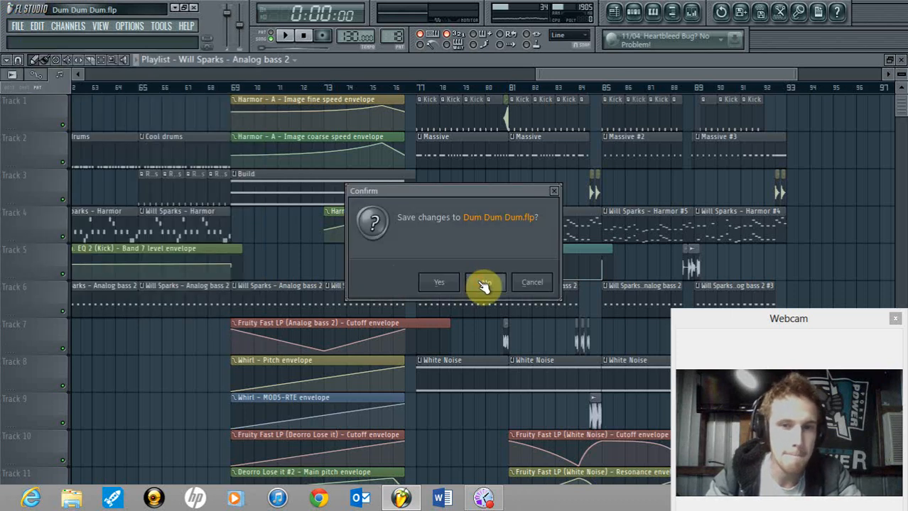
left_click(435, 282)
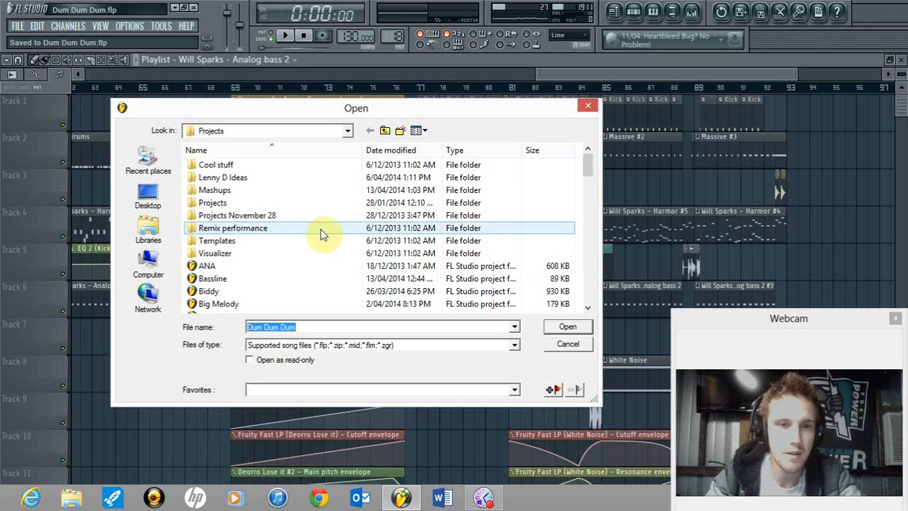
- Load the Dum Dum Dum project again from the Projects folder
left_click(265, 293)
scroll(265, 296, "down", 3)
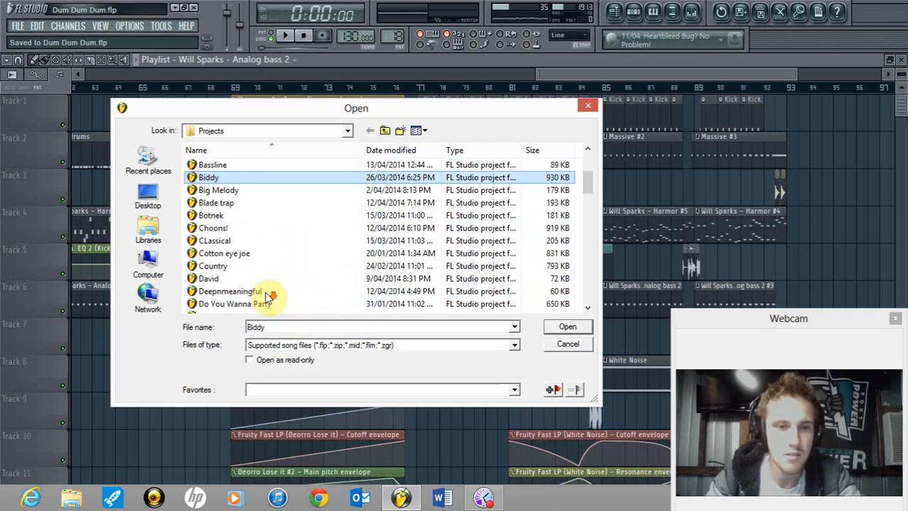
scroll(265, 298, "down", 3)
left_click(229, 253)
left_click(569, 327)
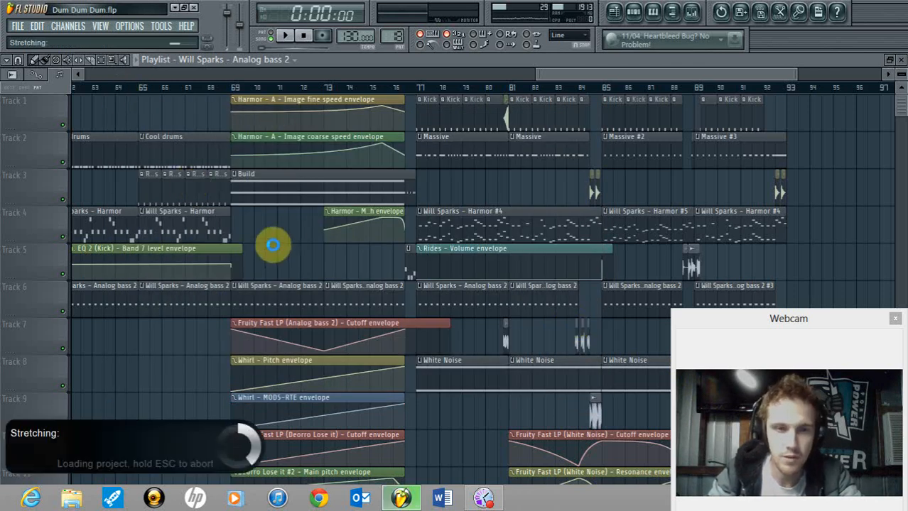
mouse_move(485, 500)
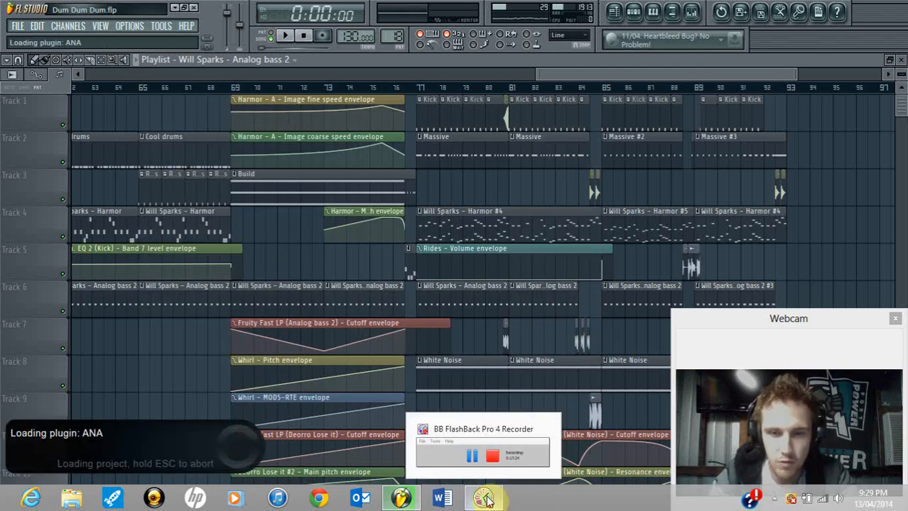
left_click(306, 168)
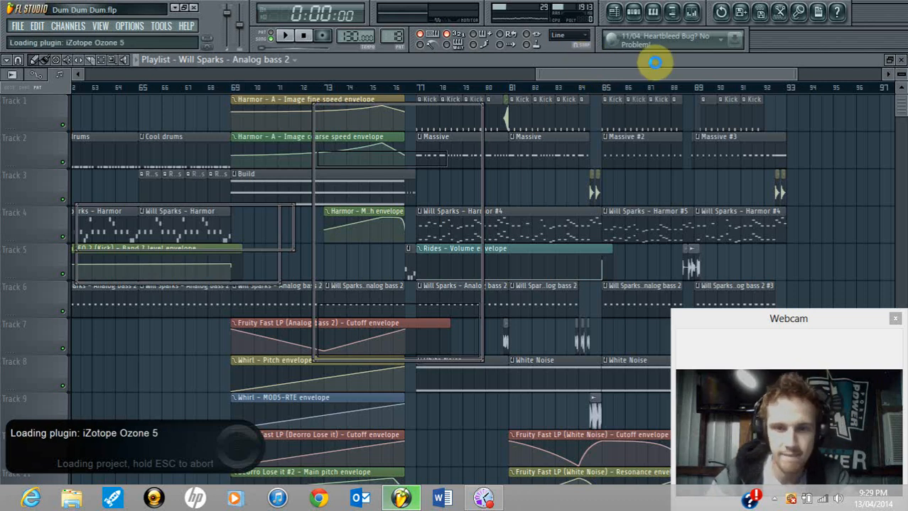
mouse_move(485, 501)
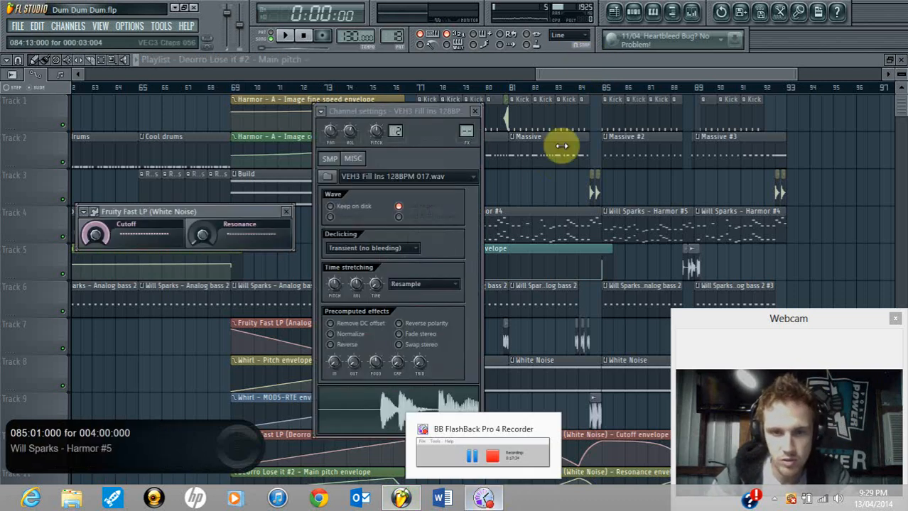
left_click(623, 73)
- Open the Blade trap project from the Projects folder
left_click(16, 26)
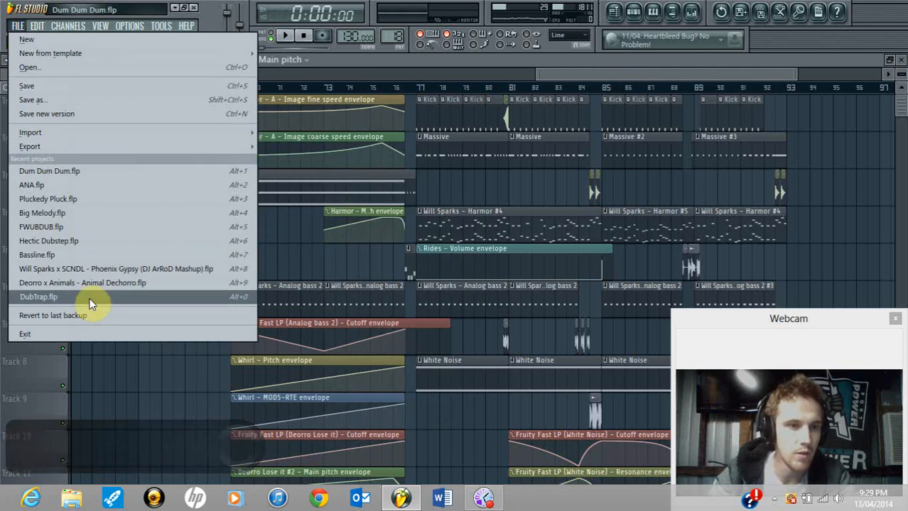
left_click(38, 67)
left_click(212, 279)
scroll(213, 280, "down", 1)
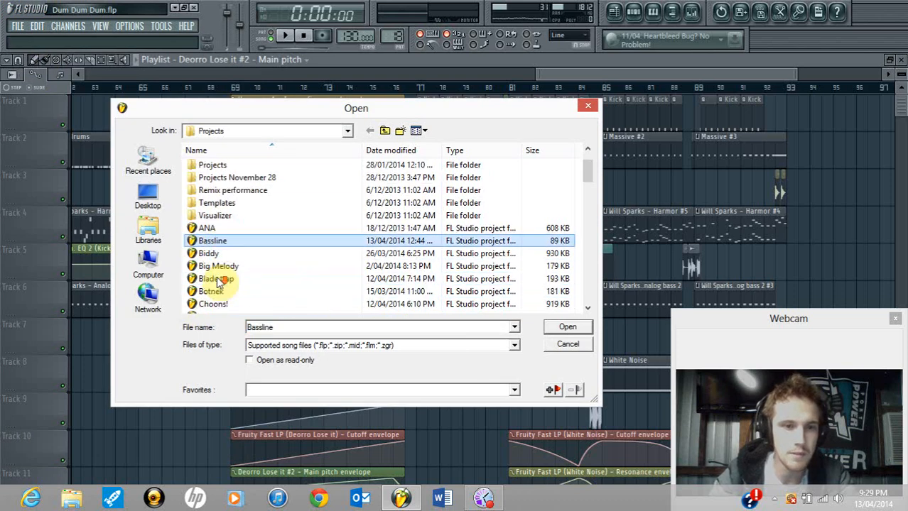
left_click(220, 279)
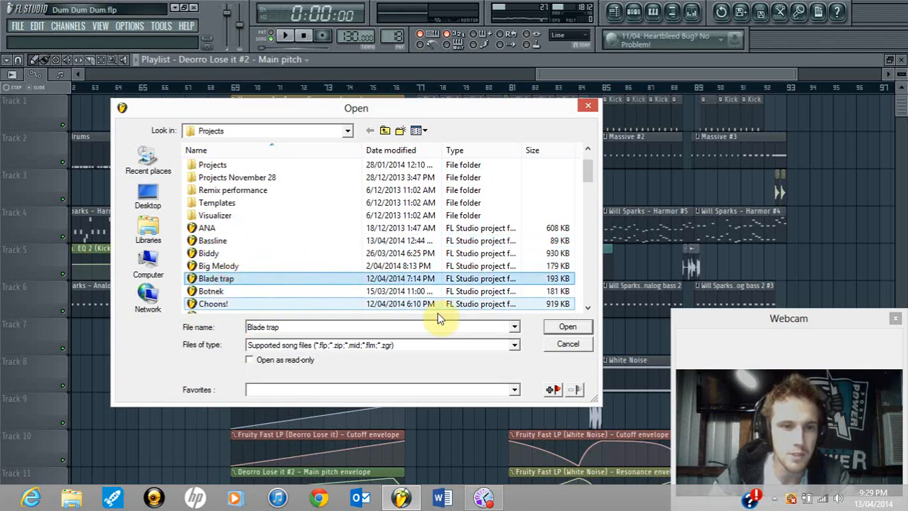
left_click(579, 327)
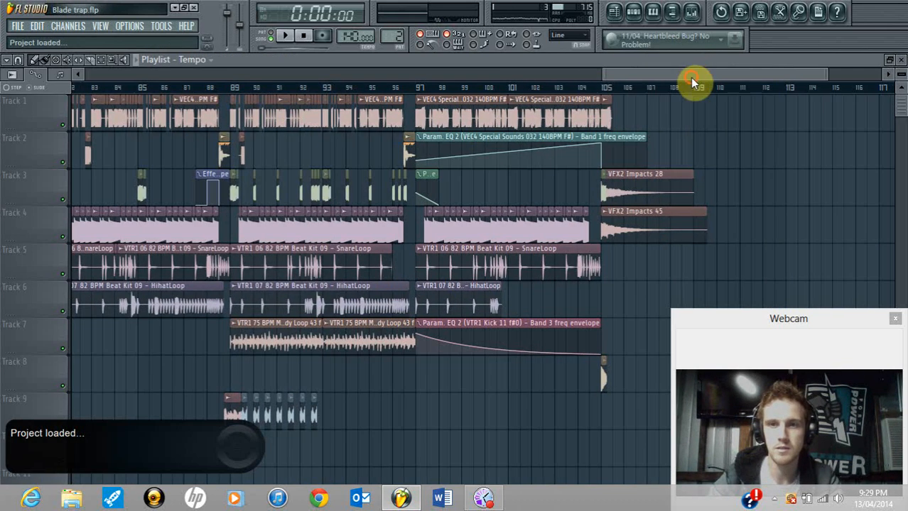
- Set the playback position to bar 57 in the Blade trap arrangement and start playing
left_click_drag(692, 78, 85, 70)
left_click_drag(308, 73, 503, 79)
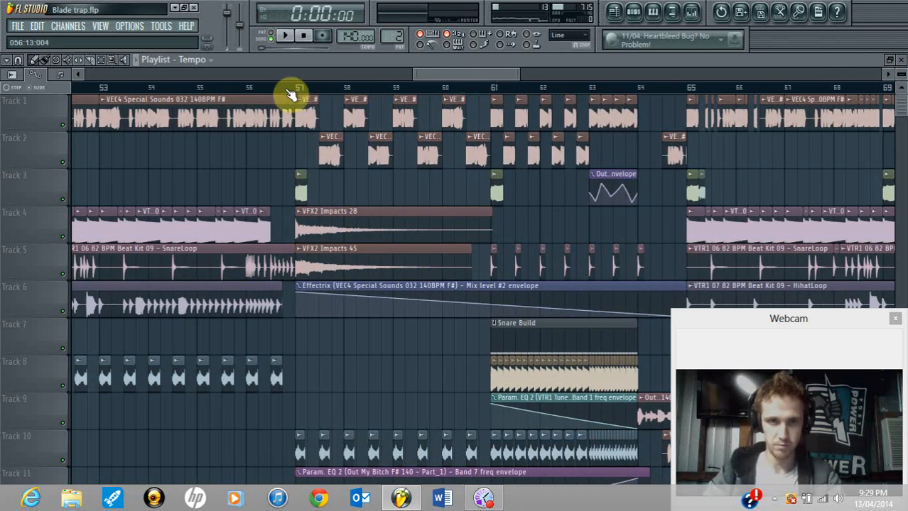
left_click(298, 91)
key("space")
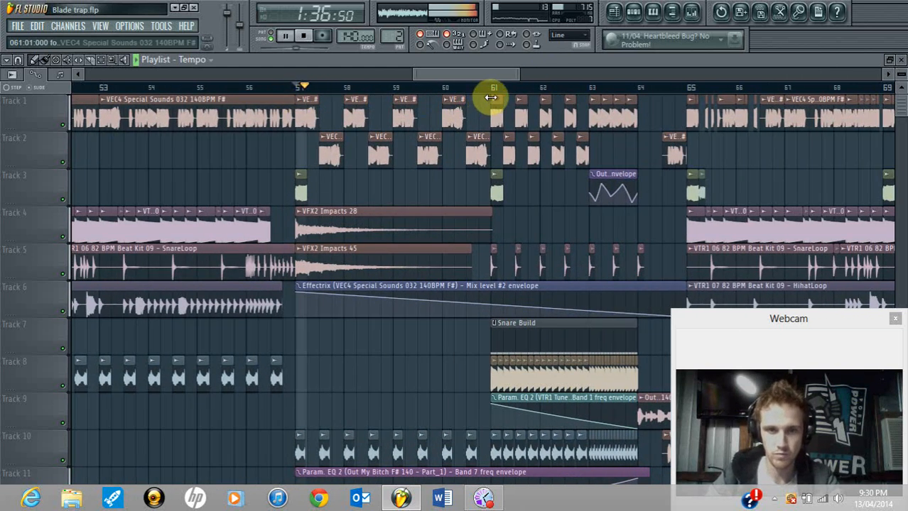
- View the mixer's channel levels during playback and close the mixer again
left_click_drag(518, 71, 574, 72)
left_click(693, 14)
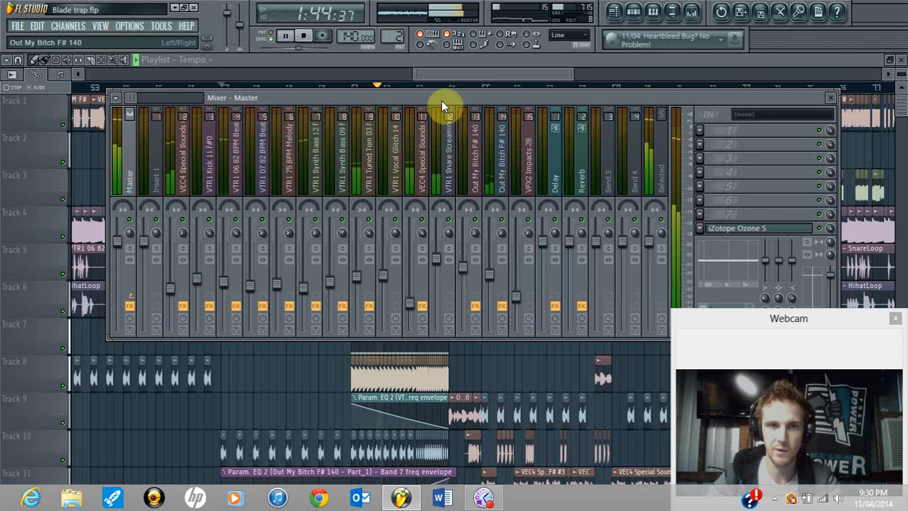
left_click(495, 74)
- Follow the playback through the drop from bar 65 to bar 72, examine the lower tracks and stop
mouse_move(567, 74)
left_mouse_down()
mouse_move(539, 75)
mouse_move(566, 76)
left_mouse_up()
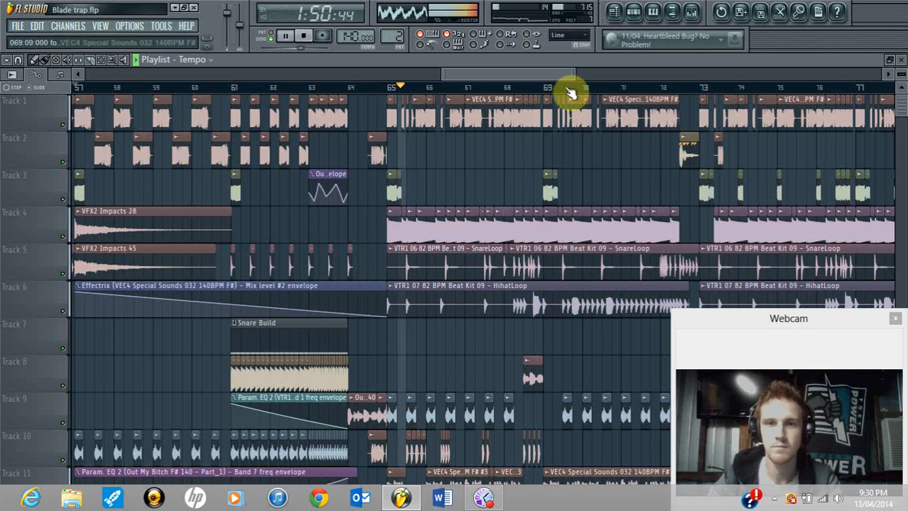
mouse_move(566, 75)
left_mouse_down()
mouse_move(618, 65)
mouse_move(618, 75)
mouse_move(549, 74)
mouse_move(572, 75)
left_mouse_up()
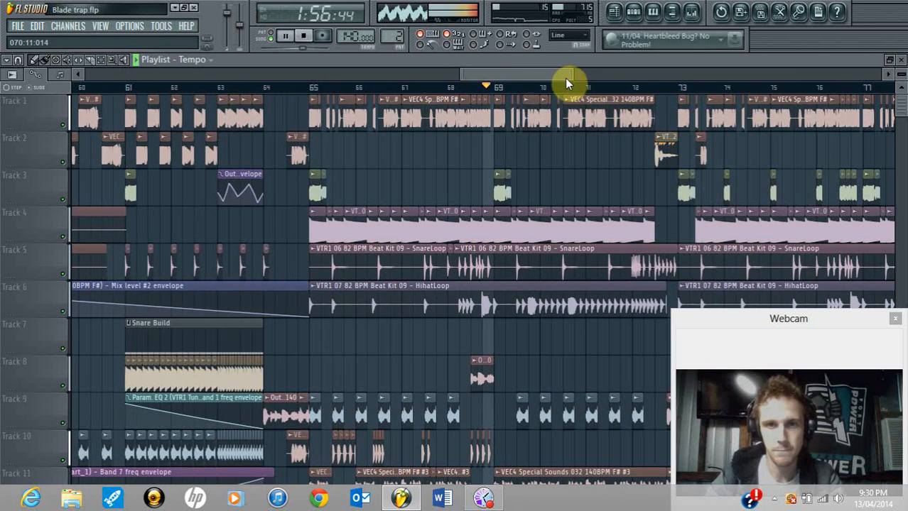
left_click_drag(561, 76, 602, 85)
scroll(490, 235, "down", 3)
scroll(407, 302, "up", 1)
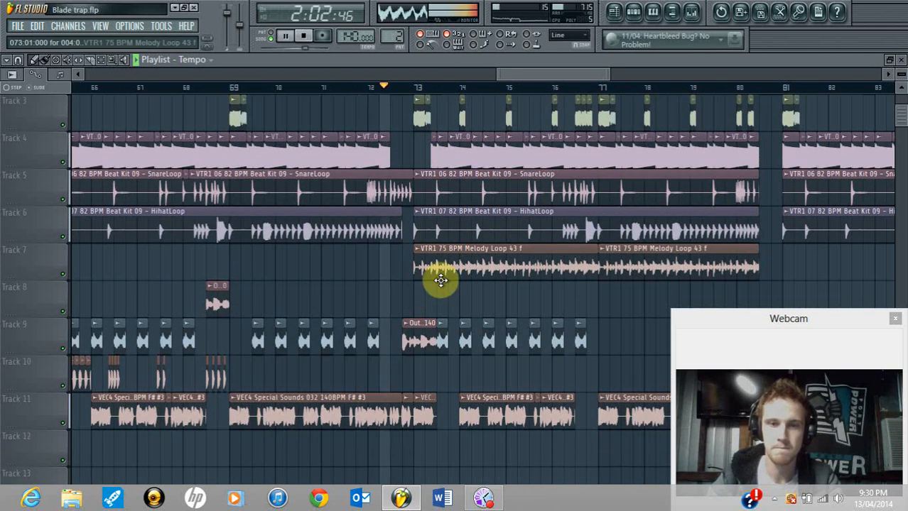
key("space")
left_click(308, 36)
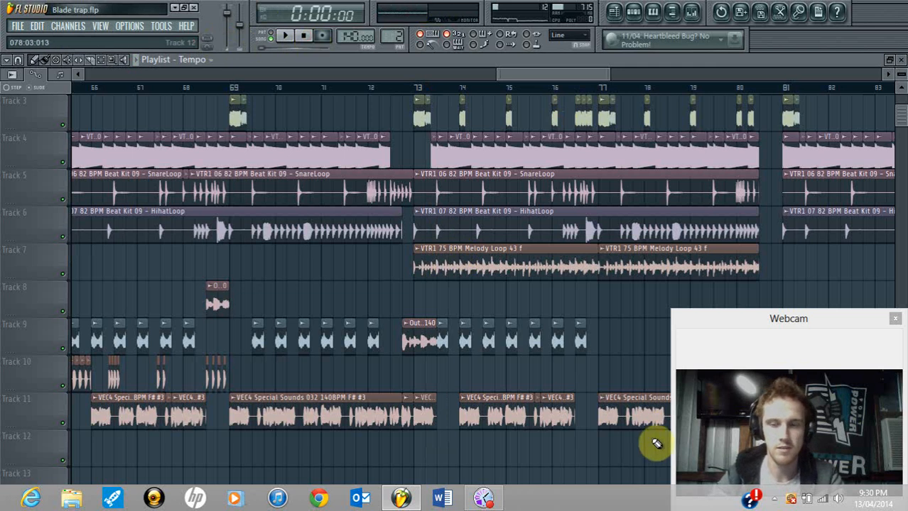
left_click(488, 501)
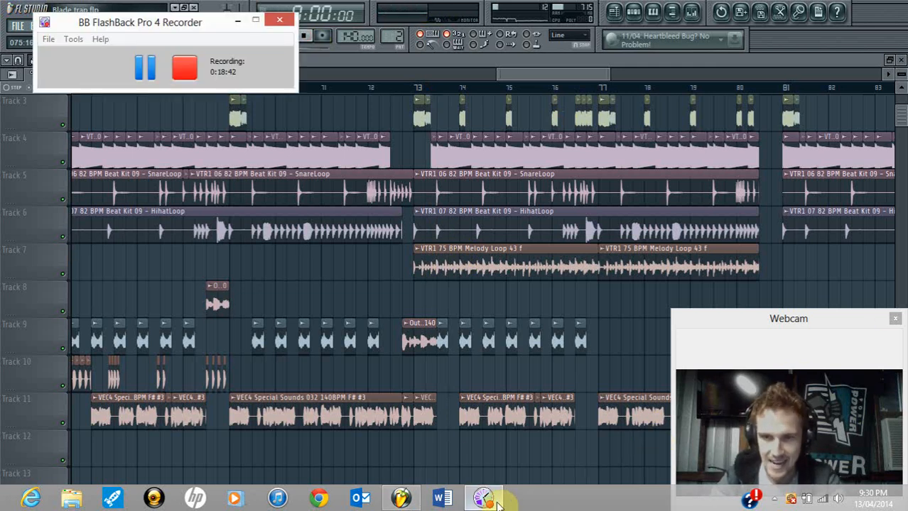